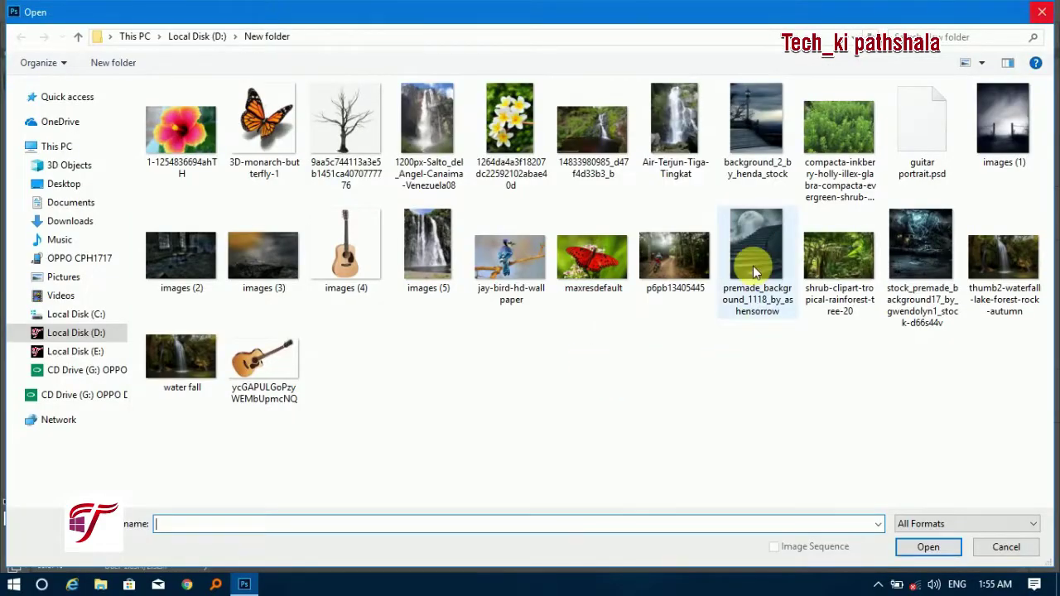
Step: Select the stock_premade_background17 mountain and castle image in D:\New folder
{"action": "left_click", "coordinate": [905, 264]}
Step: Drop the mountain and castle image into Untitled-1 and set its rotation to 0
{"action": "left_click", "coordinate": [925, 547]}
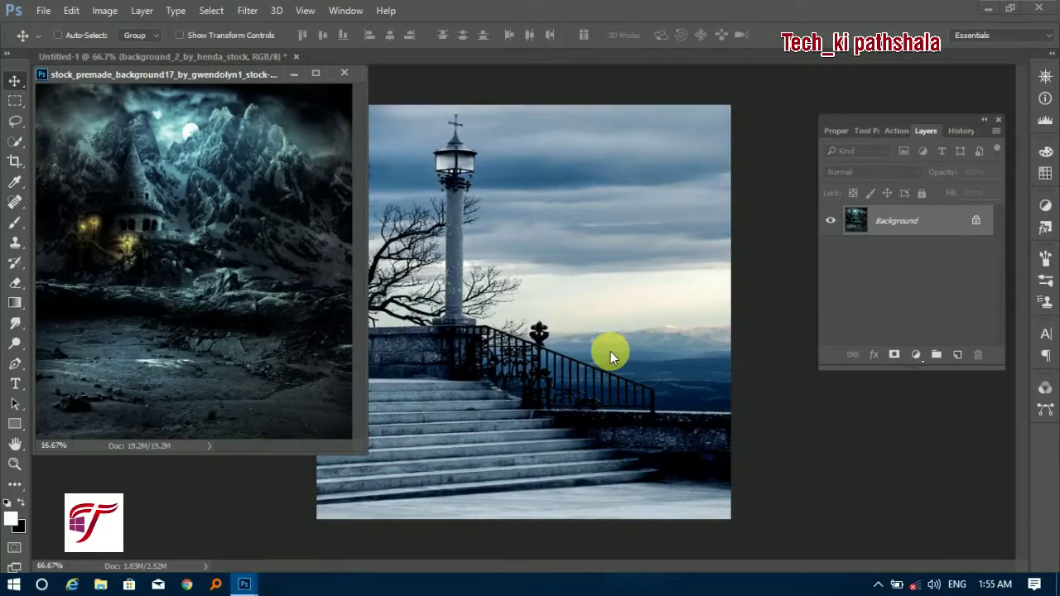
{"action": "left_click_drag", "start_coordinate": [246, 99], "coordinate": [539, 378]}
{"action": "left_click", "coordinate": [345, 73]}
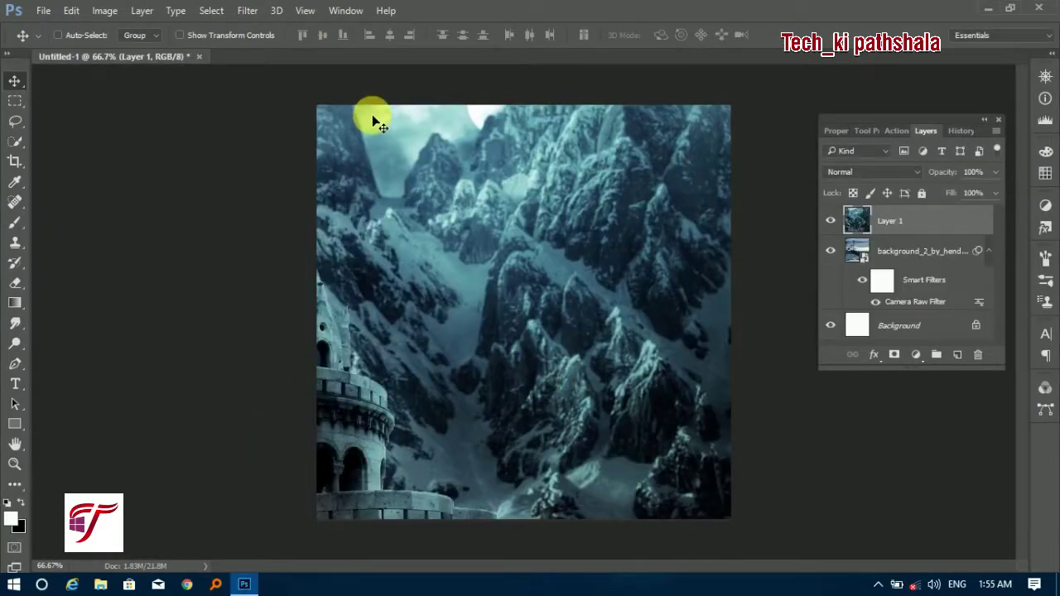
{"action": "key", "text": "ctrl+t"}
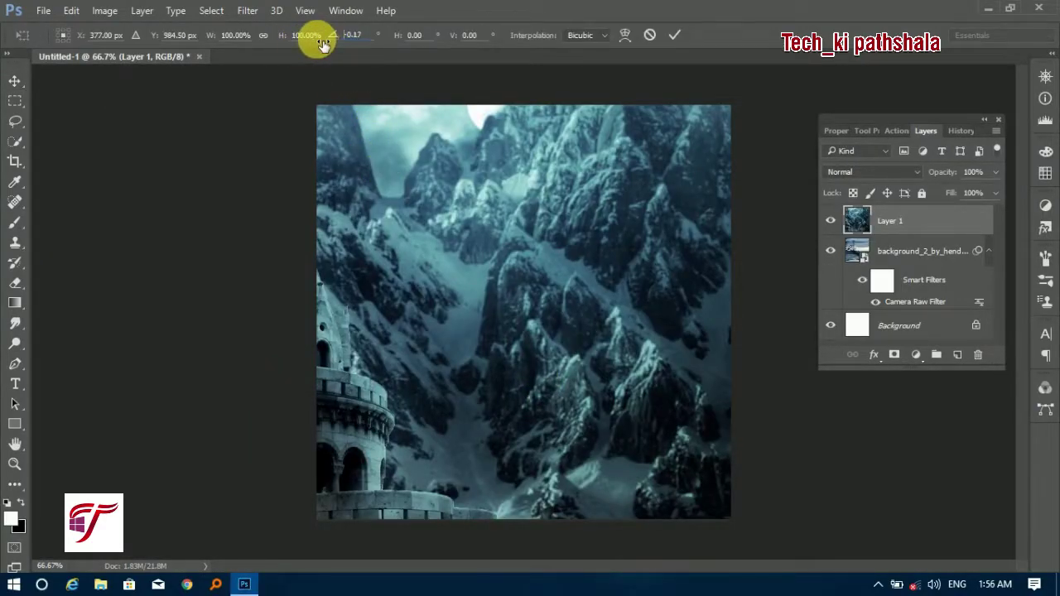
{"action": "left_click_drag", "start_coordinate": [325, 43], "coordinate": [319, 47]}
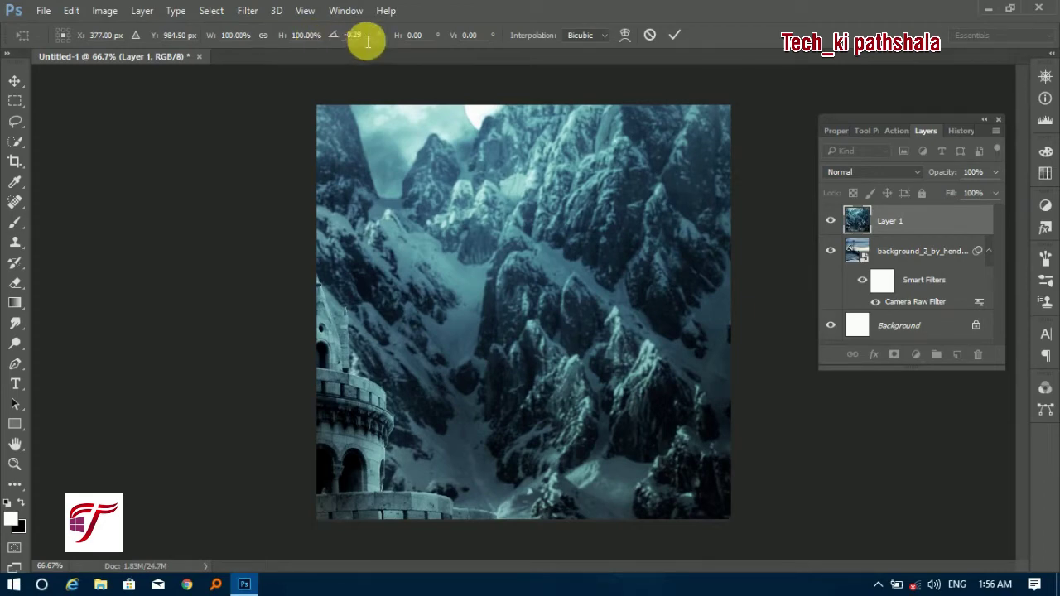
{"action": "type", "text": "0"}
{"action": "key", "text": "Return"}
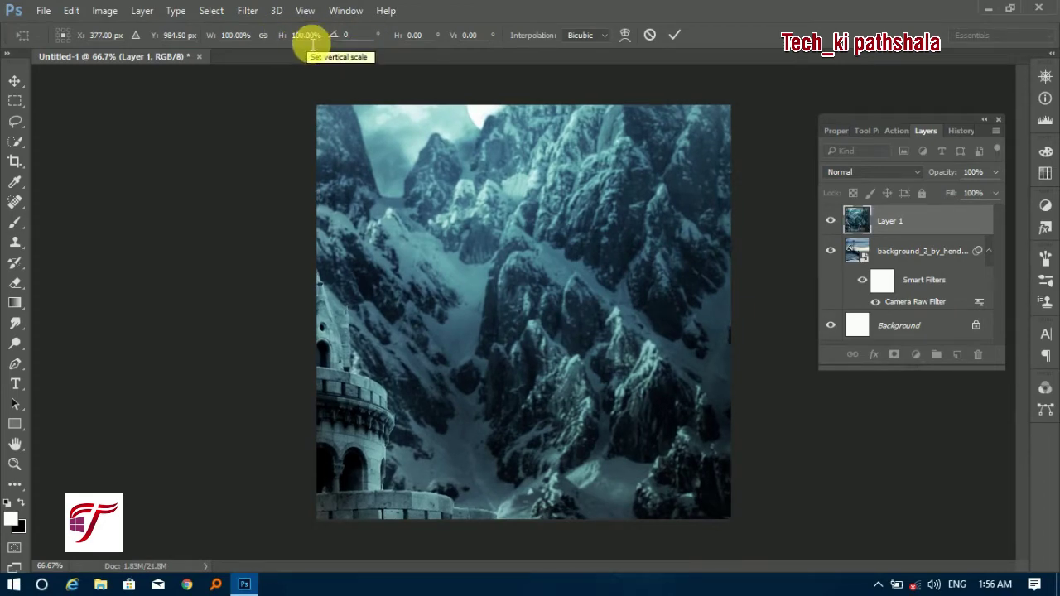
Step: Scale the mountain layer down and move it lower on the canvas
{"action": "left_click_drag", "start_coordinate": [284, 36], "coordinate": [329, 89]}
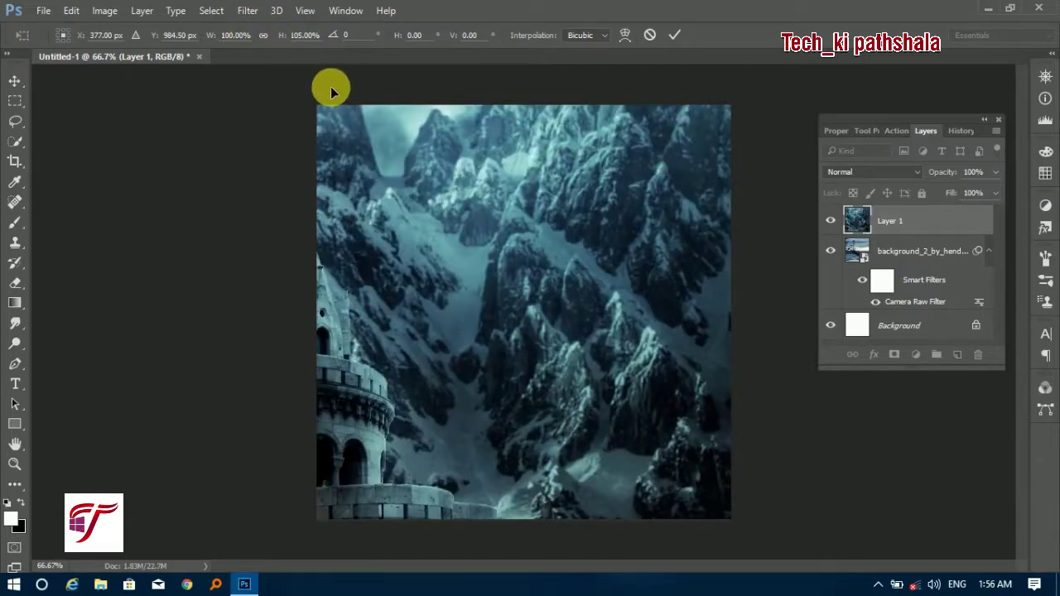
{"action": "key", "text": "ctrl+minus"}
{"action": "key", "text": "ctrl+minus"}
{"action": "key", "text": "ctrl+minus"}
{"action": "key", "text": "ctrl+minus"}
{"action": "key", "text": "ctrl+minus"}
{"action": "key", "text": "ctrl+minus"}
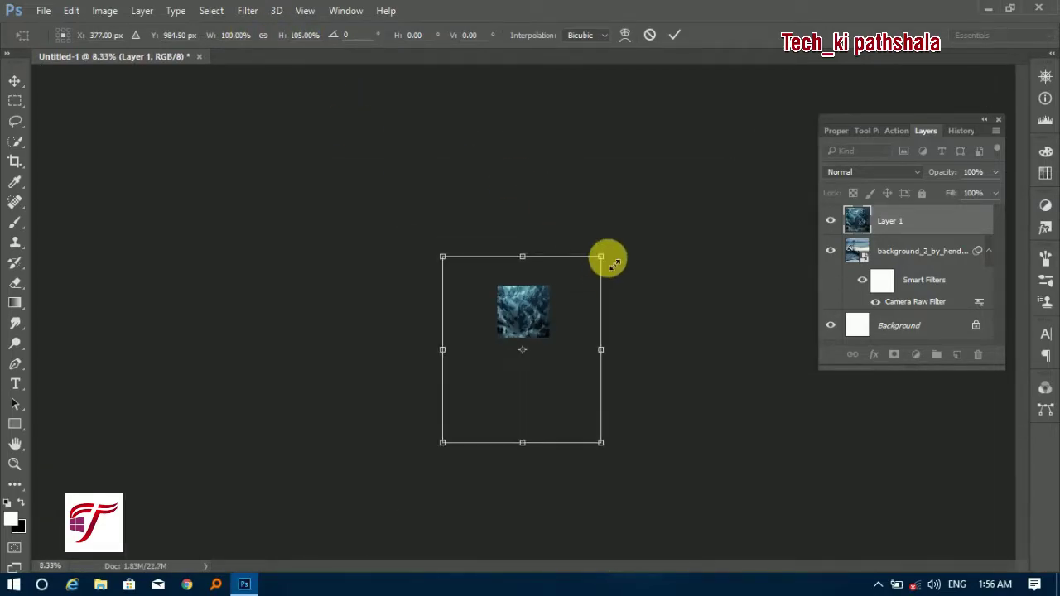
{"action": "left_click_drag", "start_coordinate": [600, 257], "coordinate": [542, 307]}
{"action": "key", "text": "Return"}
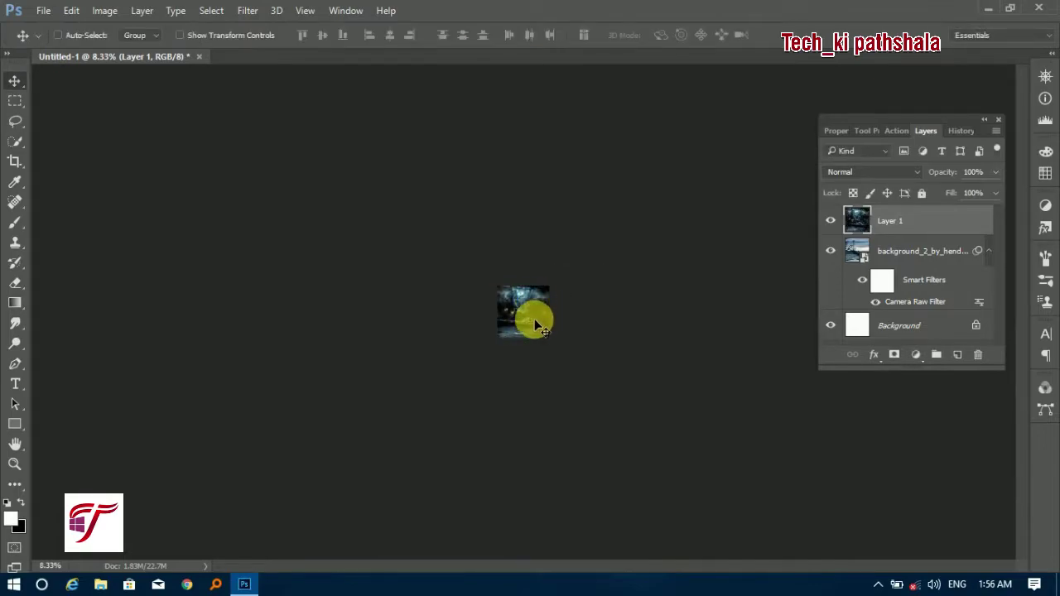
{"action": "scroll", "coordinate": [534, 319], "scroll_direction": "up", "scroll_amount": 3}
{"action": "scroll", "coordinate": [530, 317], "scroll_direction": "up", "scroll_amount": 2}
{"action": "scroll", "coordinate": [538, 317], "scroll_direction": "up", "scroll_amount": 1}
{"action": "left_click_drag", "start_coordinate": [539, 317], "coordinate": [535, 378]}
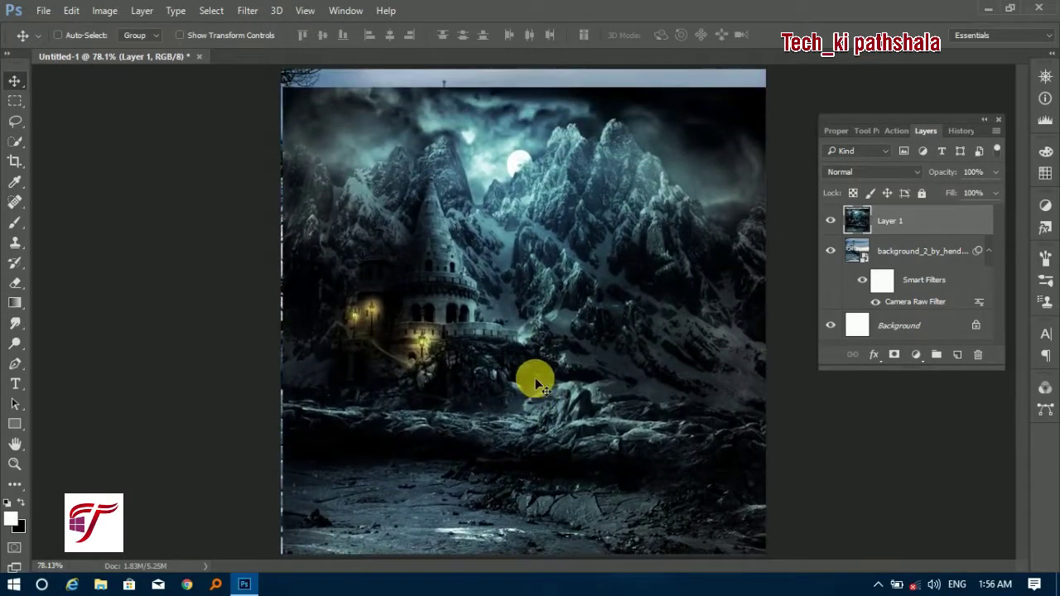
Step: Rescale and stretch the mountain layer so it covers the whole canvas
{"action": "key", "text": "ctrl+t"}
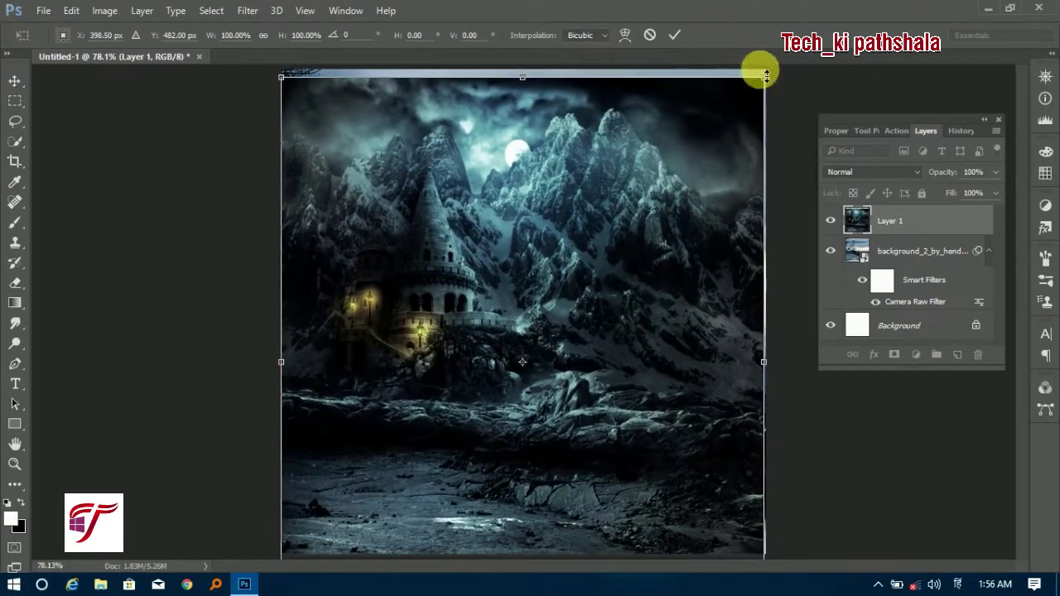
{"action": "left_click_drag", "start_coordinate": [763, 77], "coordinate": [725, 120]}
{"action": "left_click_drag", "start_coordinate": [633, 209], "coordinate": [644, 252]}
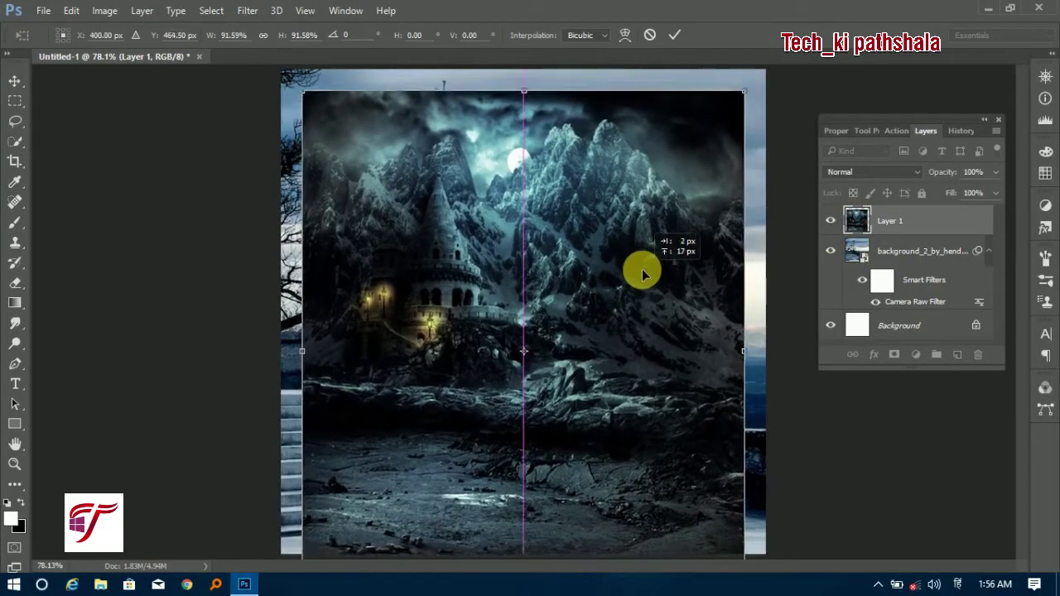
{"action": "left_click_drag", "start_coordinate": [752, 70], "coordinate": [725, 127]}
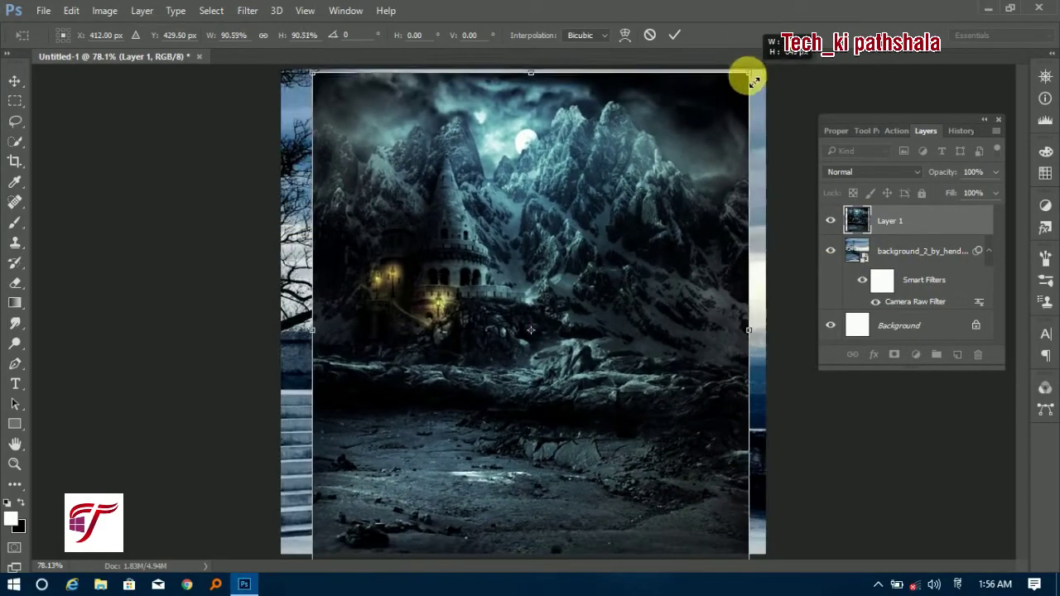
{"action": "left_click_drag", "start_coordinate": [644, 256], "coordinate": [568, 256]}
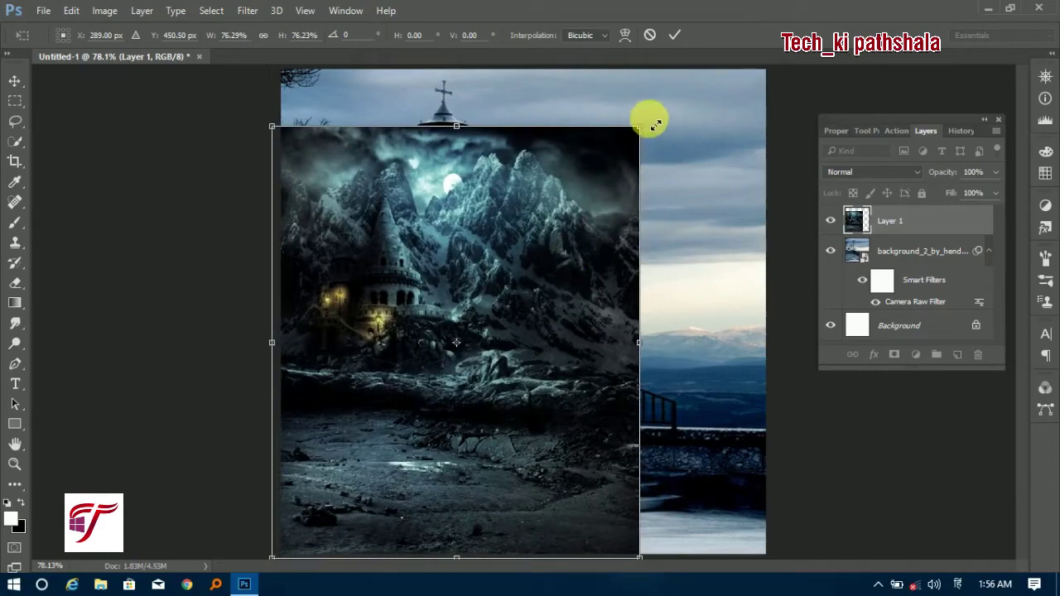
{"action": "left_click_drag", "start_coordinate": [640, 126], "coordinate": [698, 73]}
{"action": "left_click_drag", "start_coordinate": [689, 313], "coordinate": [781, 315]}
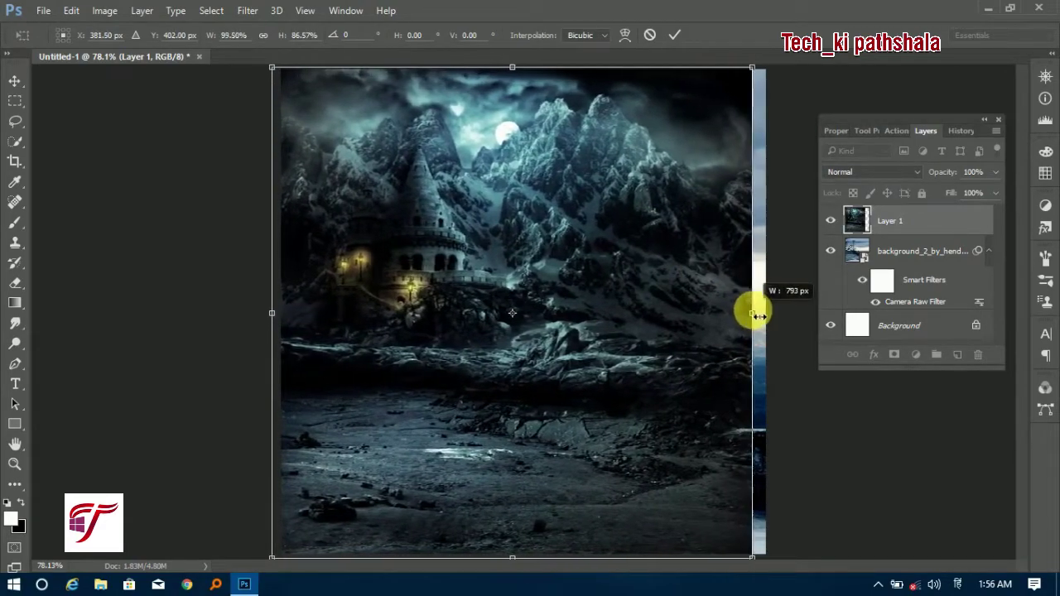
{"action": "key", "text": "Return"}
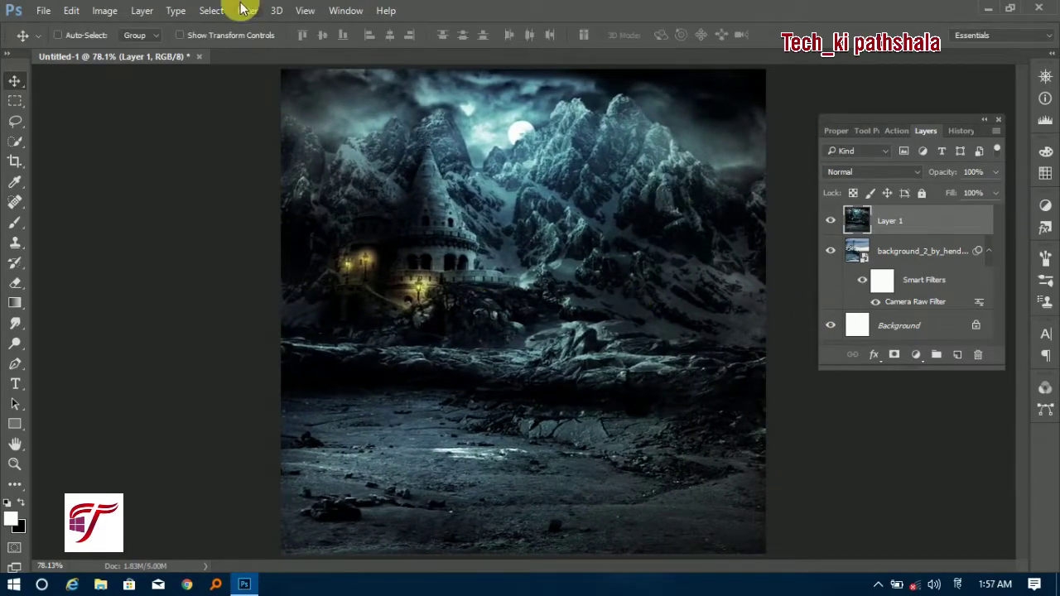
Step: Camera Raw the mountains: Temperature -5, Exposure -0.70, Contrast +11, Shadows -20, Whites +16
{"action": "left_click", "coordinate": [248, 9]}
{"action": "left_click", "coordinate": [282, 100]}
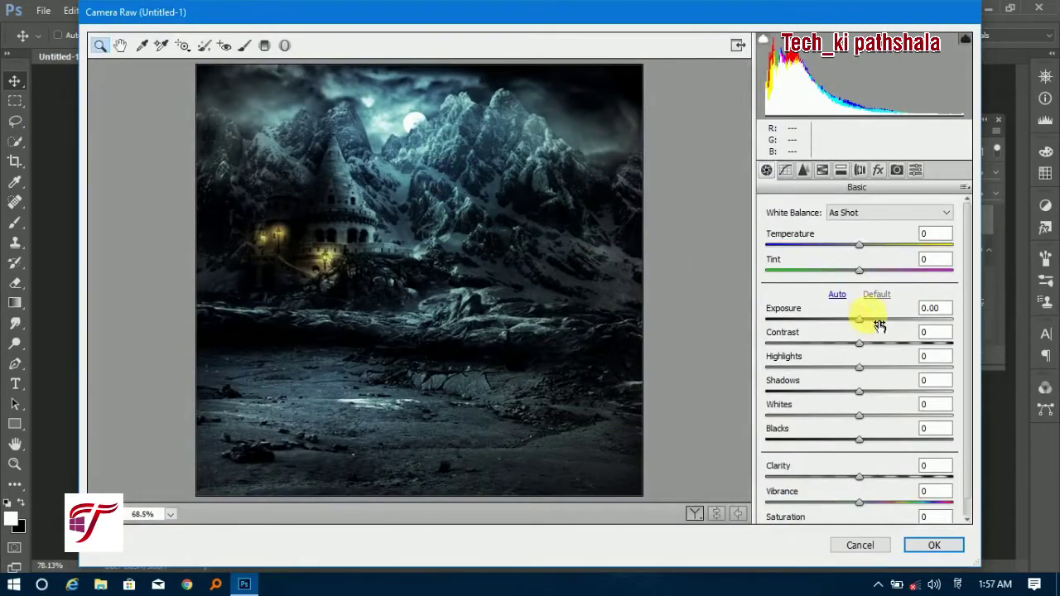
{"action": "left_click_drag", "start_coordinate": [859, 321], "coordinate": [843, 324]}
{"action": "mouse_move", "coordinate": [858, 245]}
{"action": "left_mouse_down"}
{"action": "mouse_move", "coordinate": [878, 244]}
{"action": "mouse_move", "coordinate": [844, 243]}
{"action": "mouse_move", "coordinate": [857, 248]}
{"action": "left_mouse_up"}
{"action": "left_click_drag", "start_coordinate": [849, 345], "coordinate": [846, 343]}
{"action": "left_click_drag", "start_coordinate": [859, 367], "coordinate": [842, 367]}
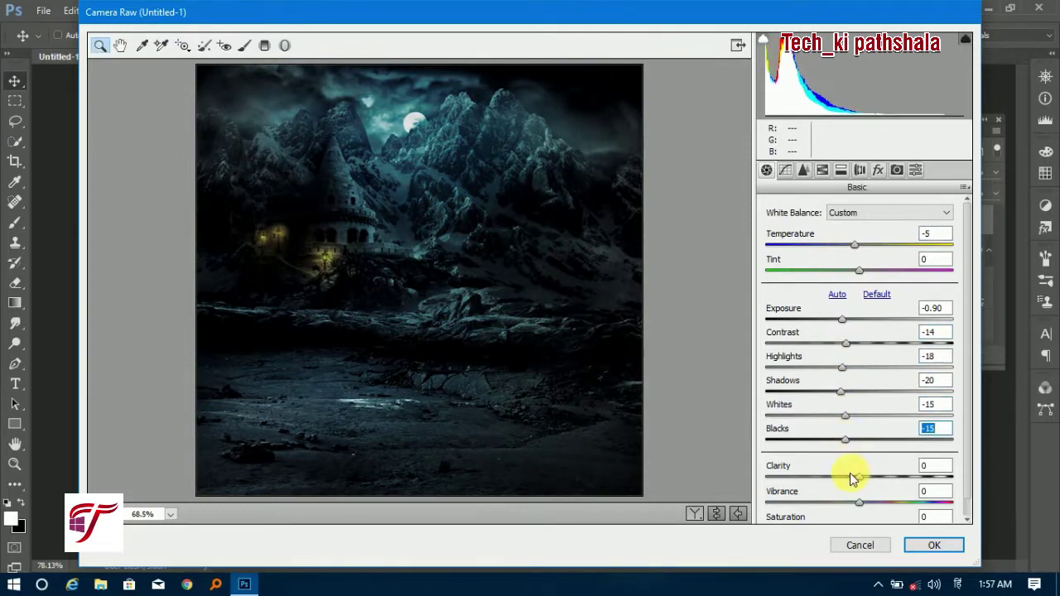
{"action": "left_click", "coordinate": [873, 414]}
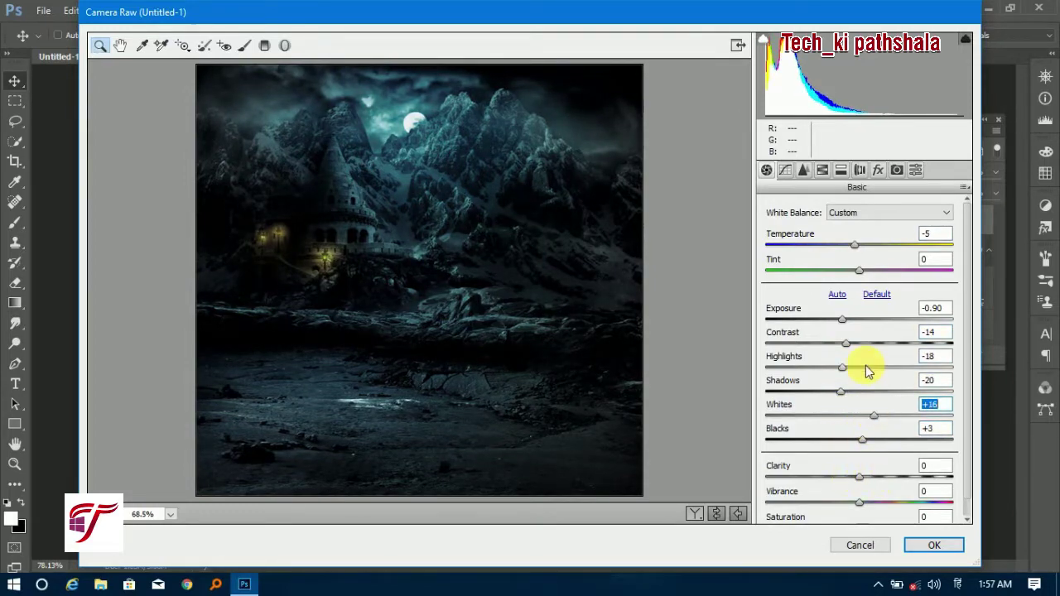
{"action": "left_click", "coordinate": [865, 367]}
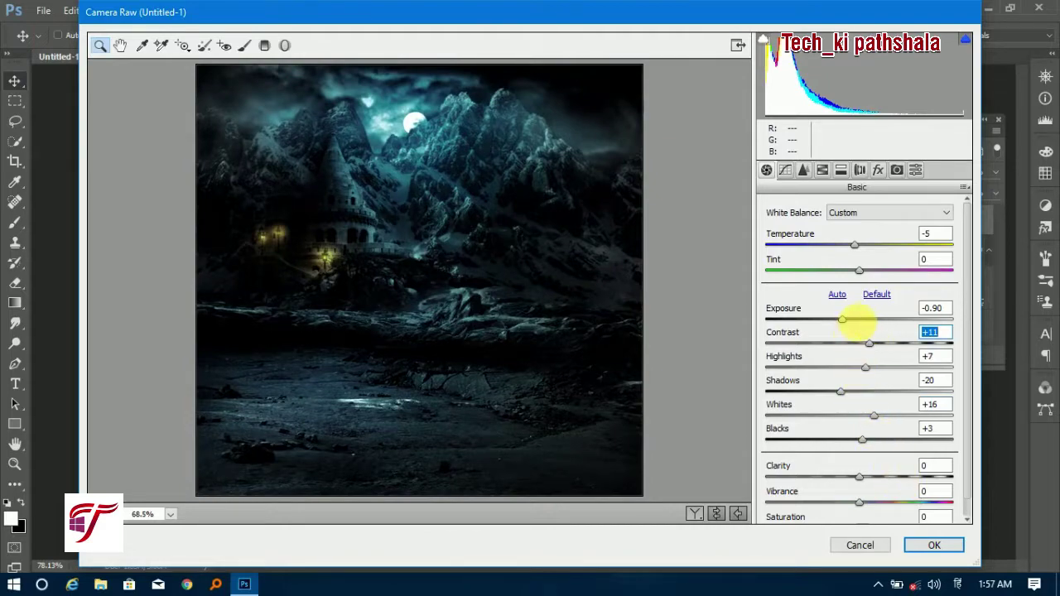
{"action": "left_click_drag", "start_coordinate": [856, 323], "coordinate": [858, 322]}
{"action": "left_click", "coordinate": [846, 319]}
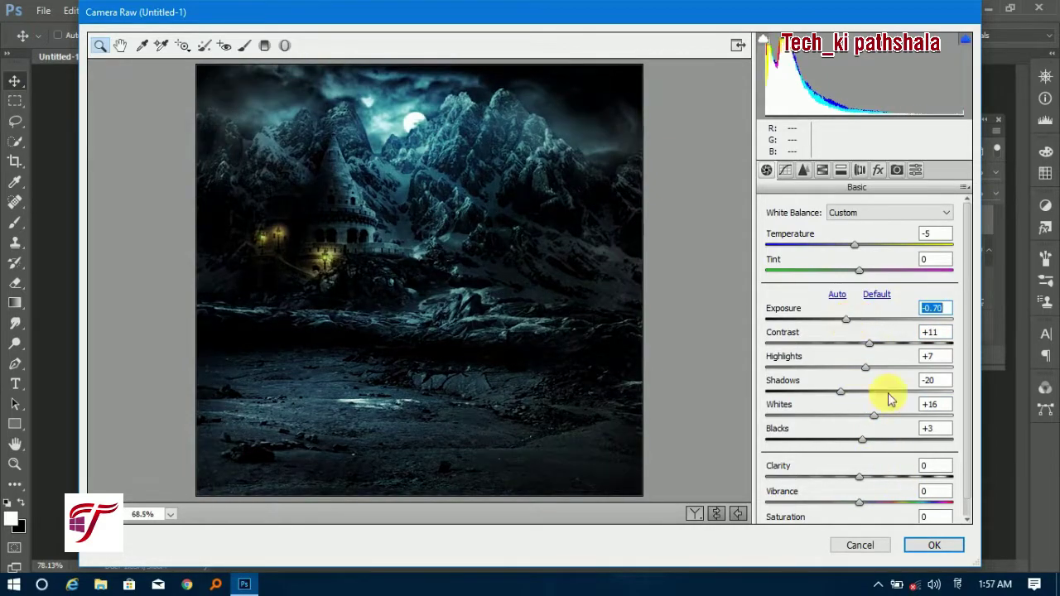
{"action": "left_click", "coordinate": [936, 544]}
Step: Open the man cut-out from the Desktop and drag it into the composite
{"action": "left_click", "coordinate": [47, 10]}
{"action": "left_click", "coordinate": [53, 42]}
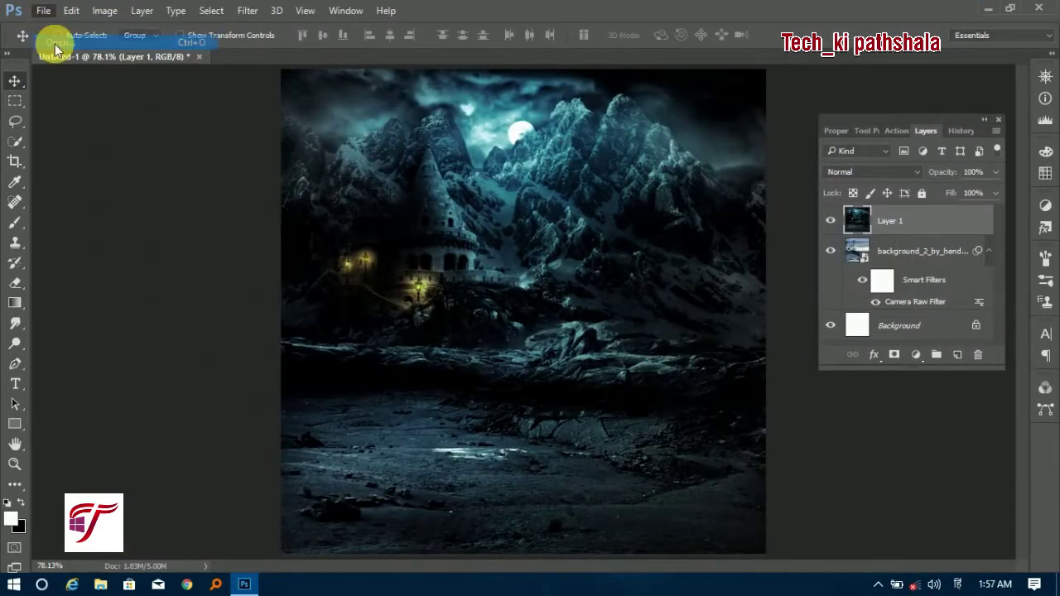
{"action": "left_click", "coordinate": [59, 185]}
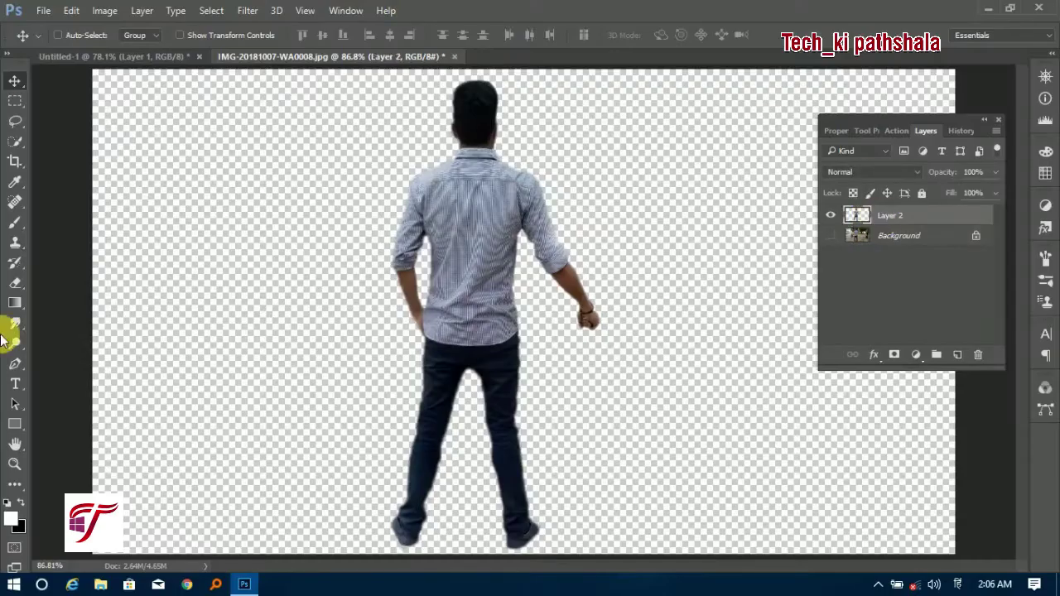
{"action": "mouse_move", "coordinate": [443, 303]}
{"action": "left_mouse_down"}
{"action": "mouse_move", "coordinate": [206, 196]}
{"action": "mouse_move", "coordinate": [146, 56]}
{"action": "mouse_move", "coordinate": [578, 386]}
{"action": "left_mouse_up"}
Step: Scale the man down and place him at the bottom centre
{"action": "key", "text": "ctrl+t"}
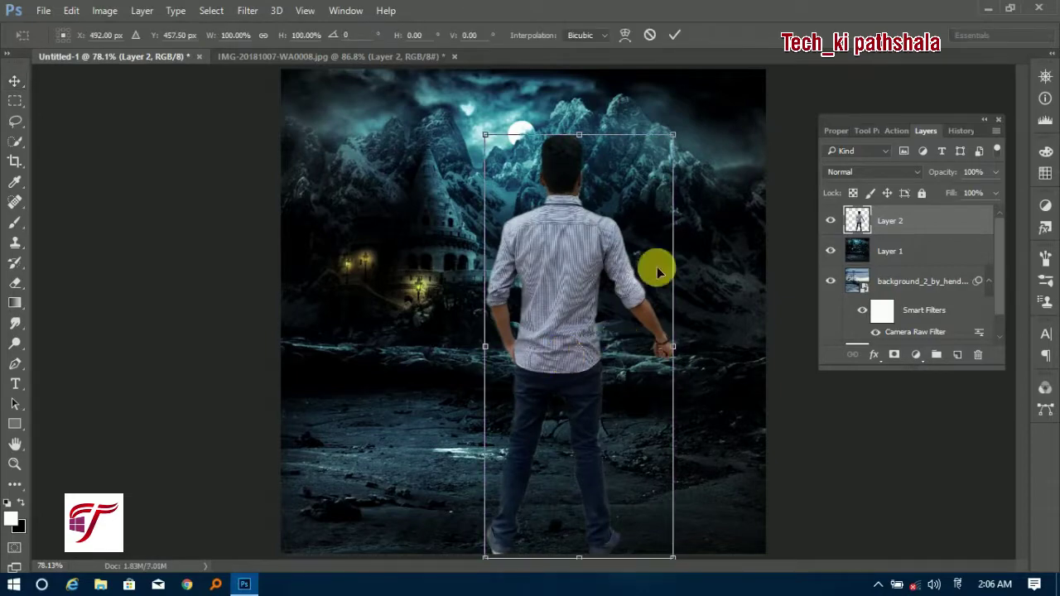
{"action": "mouse_move", "coordinate": [668, 145]}
{"action": "left_mouse_down"}
{"action": "mouse_move", "coordinate": [622, 224]}
{"action": "mouse_move", "coordinate": [629, 232]}
{"action": "left_mouse_up"}
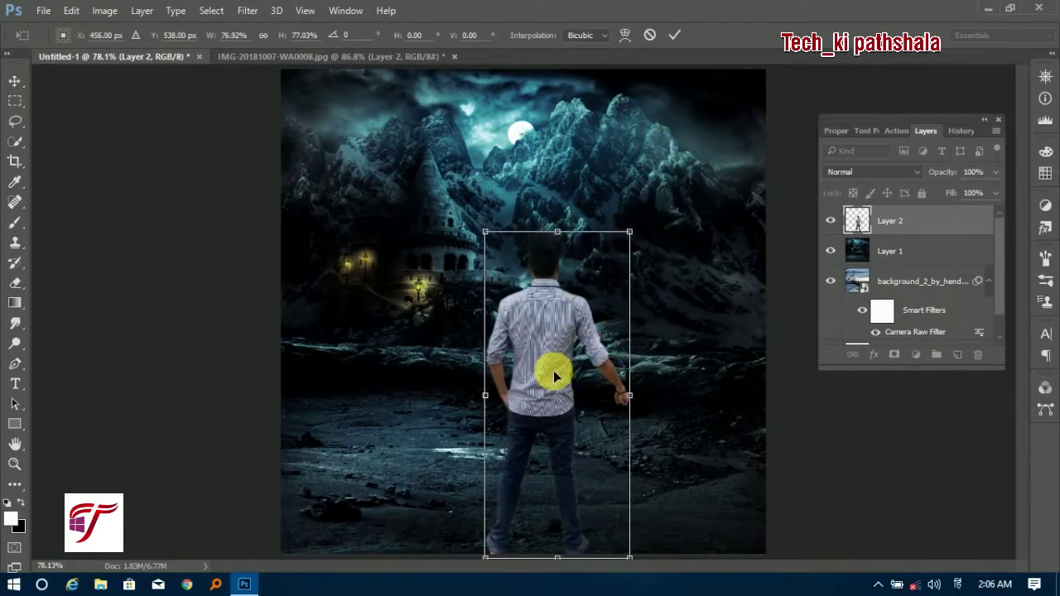
{"action": "left_click_drag", "start_coordinate": [553, 377], "coordinate": [539, 378]}
{"action": "key", "text": "Return"}
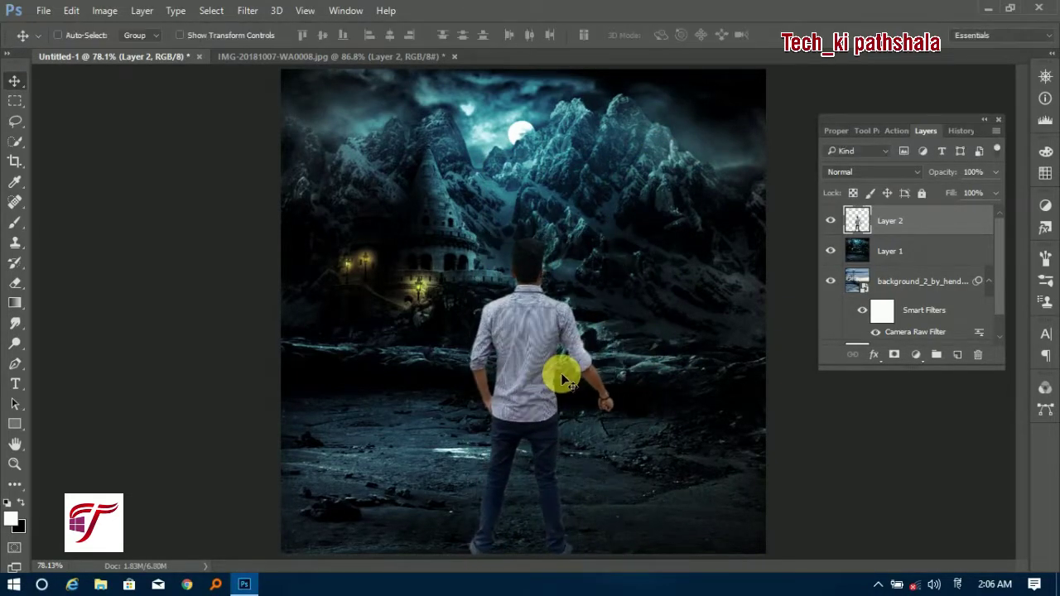
{"action": "left_click", "coordinate": [248, 10]}
{"action": "left_click", "coordinate": [286, 98]}
Step: Lower the man's exposure, contrast, highlights, shadows, whites and blacks in Camera Raw
{"action": "mouse_move", "coordinate": [858, 318]}
{"action": "left_mouse_down"}
{"action": "mouse_move", "coordinate": [826, 319]}
{"action": "mouse_move", "coordinate": [816, 344]}
{"action": "mouse_move", "coordinate": [826, 391]}
{"action": "left_mouse_up"}
{"action": "mouse_move", "coordinate": [859, 415]}
{"action": "left_mouse_down"}
{"action": "mouse_move", "coordinate": [828, 415]}
{"action": "mouse_move", "coordinate": [834, 439]}
{"action": "left_mouse_up"}
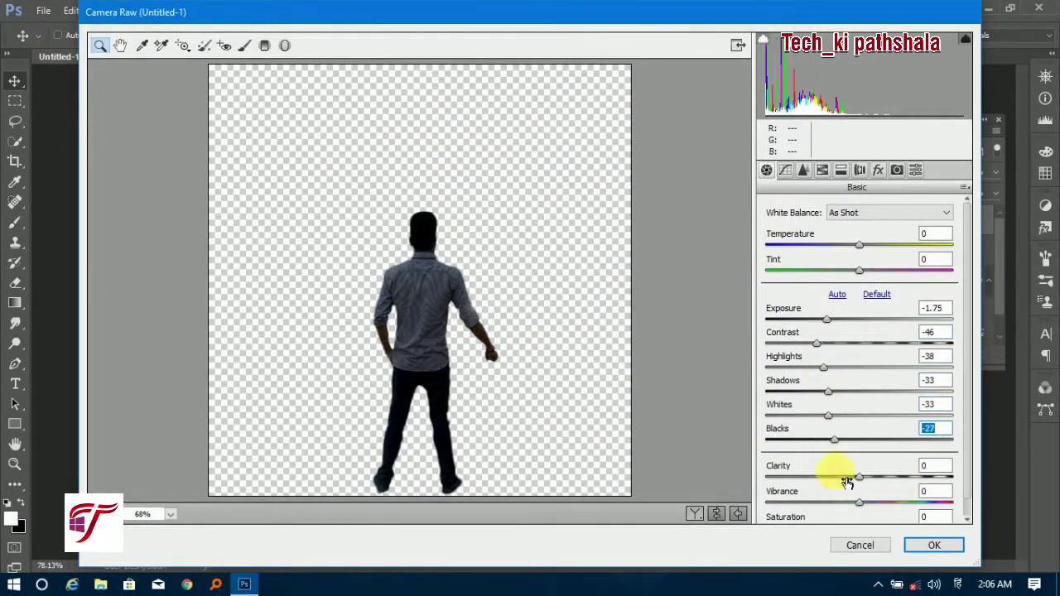
{"action": "key", "text": "Return"}
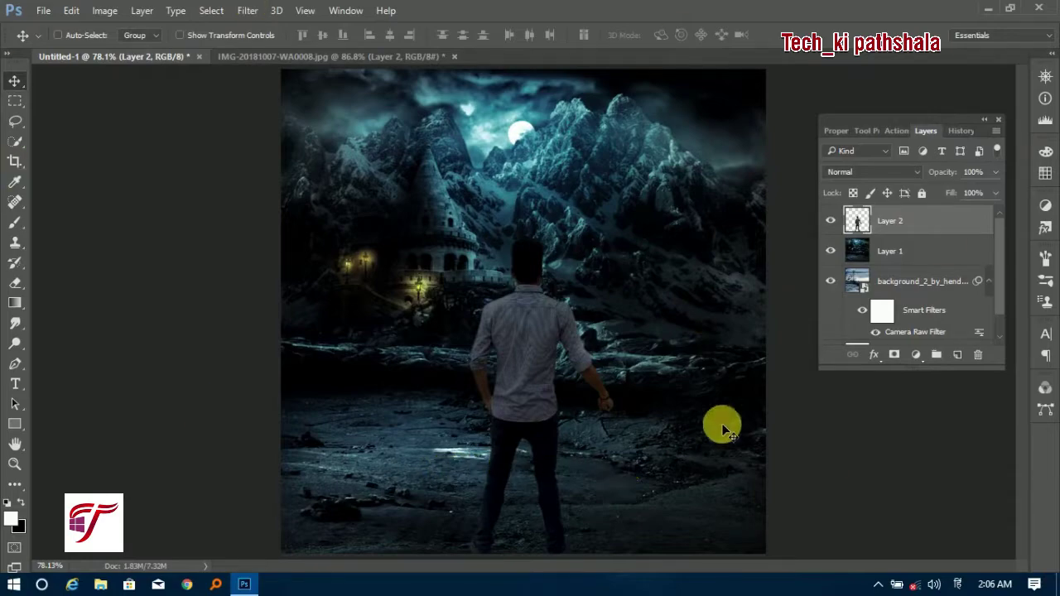
Step: Reapply Camera Raw to shift the man's temperature toward blue and darken him slightly
{"action": "left_click", "coordinate": [249, 10]}
{"action": "left_click", "coordinate": [298, 97]}
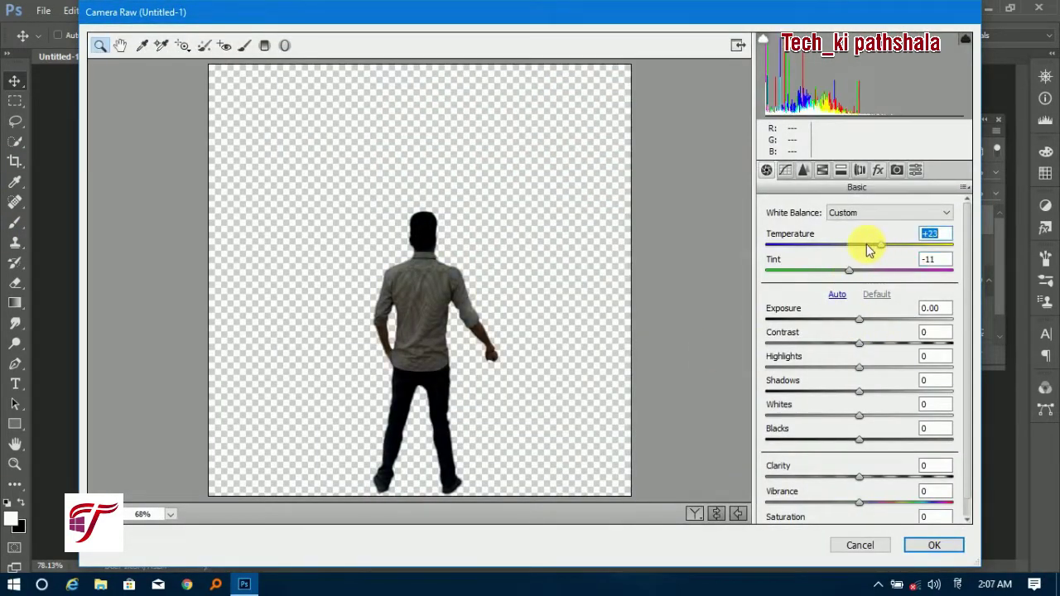
{"action": "left_click_drag", "start_coordinate": [868, 245], "coordinate": [830, 251]}
{"action": "left_click_drag", "start_coordinate": [856, 320], "coordinate": [853, 342]}
{"action": "left_click", "coordinate": [934, 545]}
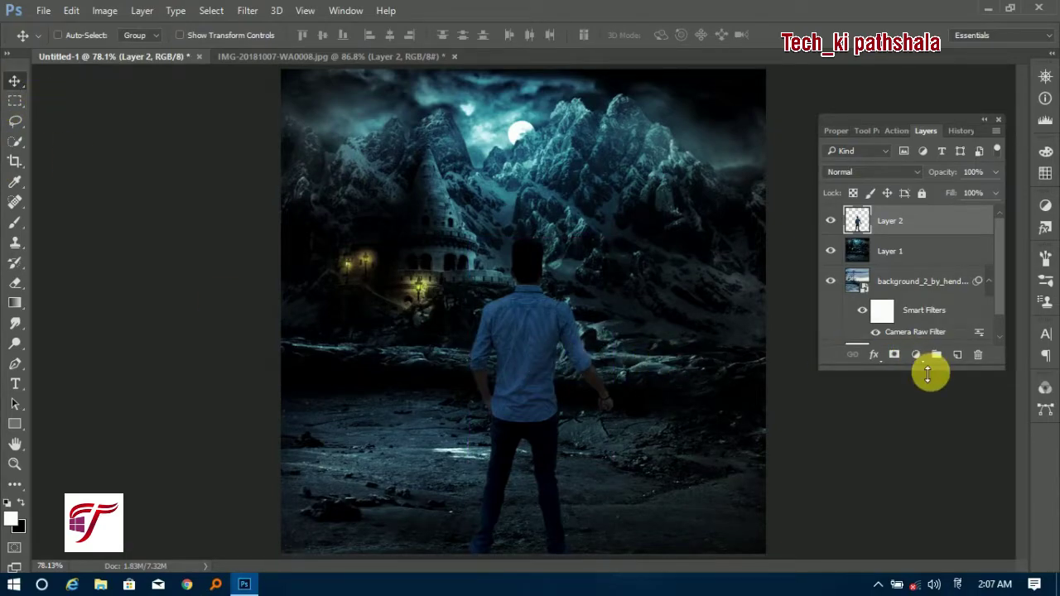
{"action": "left_click_drag", "start_coordinate": [928, 374], "coordinate": [927, 500]}
{"action": "left_click_drag", "start_coordinate": [935, 120], "coordinate": [939, 84]}
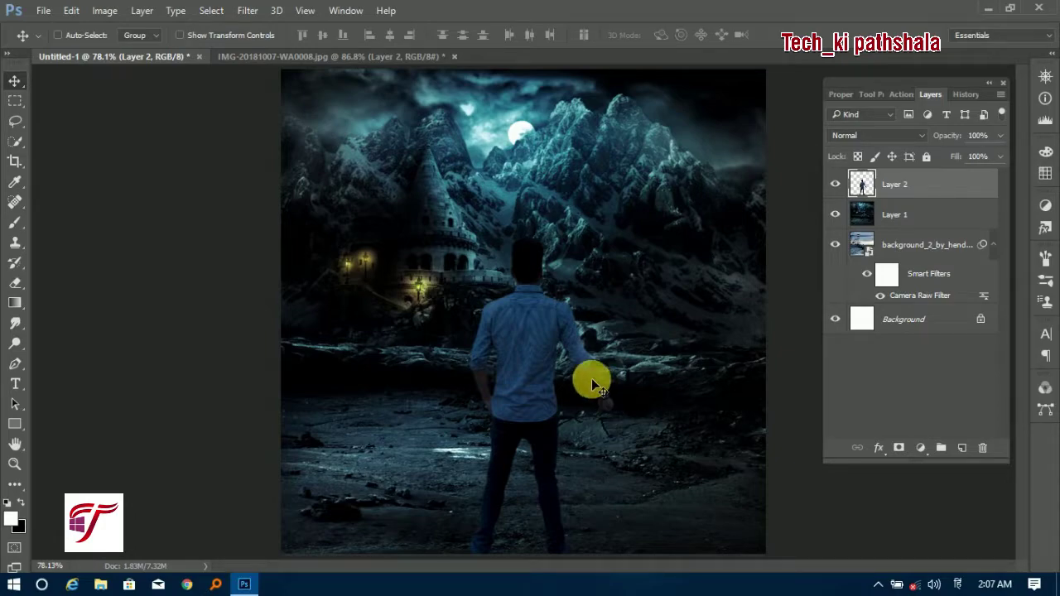
Step: Add a Brightness/Contrast adjustment on the man with Brightness 2 and Contrast -25
{"action": "left_click", "coordinate": [920, 447]}
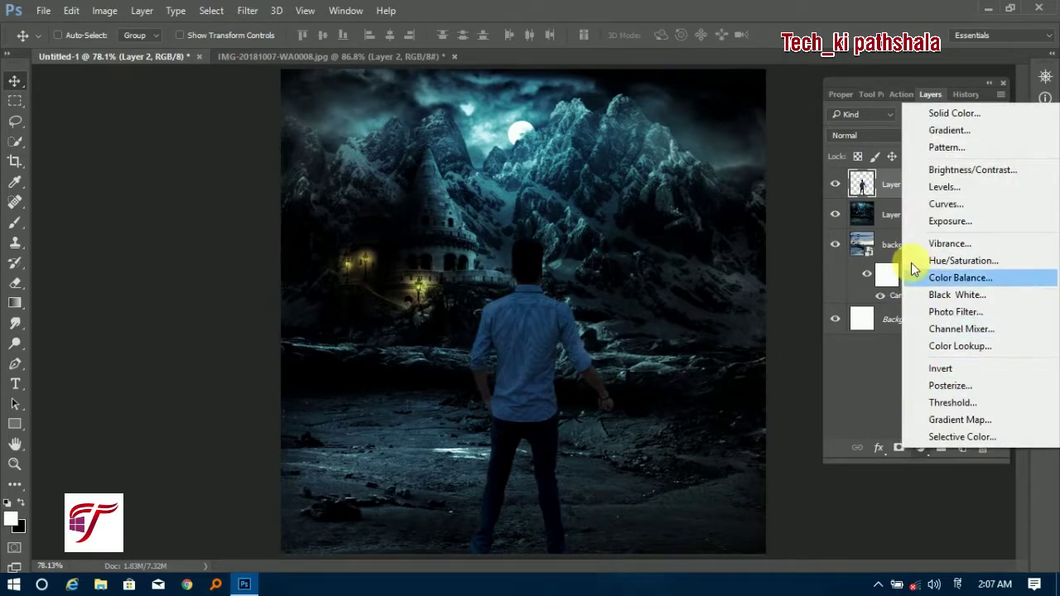
{"action": "left_click", "coordinate": [950, 171]}
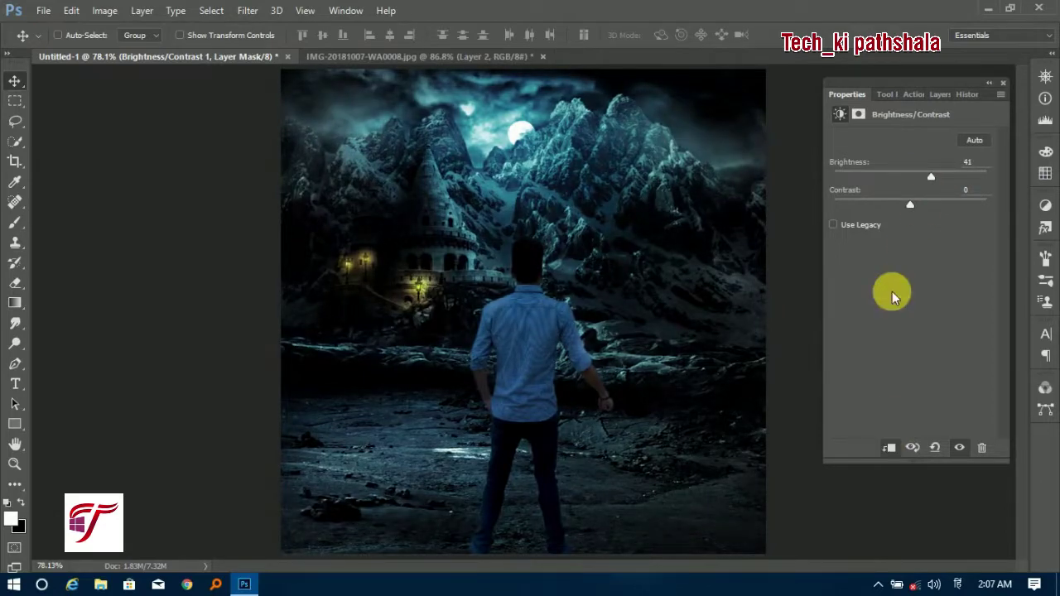
{"action": "mouse_move", "coordinate": [930, 172]}
{"action": "left_mouse_down"}
{"action": "mouse_move", "coordinate": [955, 172]}
{"action": "mouse_move", "coordinate": [887, 174]}
{"action": "mouse_move", "coordinate": [910, 176]}
{"action": "mouse_move", "coordinate": [870, 204]}
{"action": "left_mouse_up"}
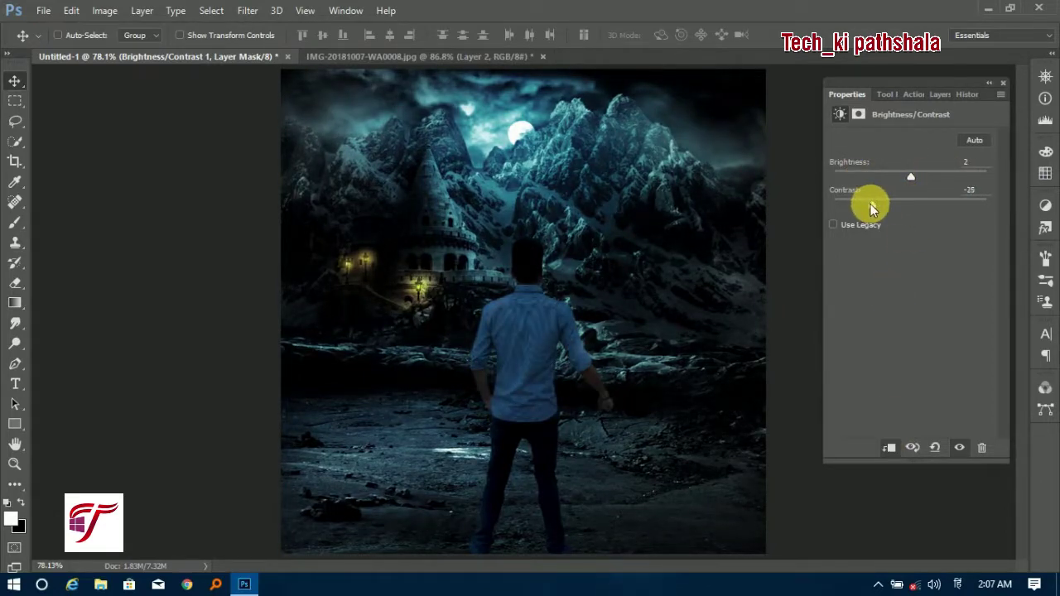
{"action": "mouse_move", "coordinate": [914, 174]}
{"action": "left_mouse_down"}
{"action": "mouse_move", "coordinate": [874, 173]}
{"action": "mouse_move", "coordinate": [909, 205]}
{"action": "left_mouse_up"}
{"action": "left_click", "coordinate": [1003, 83]}
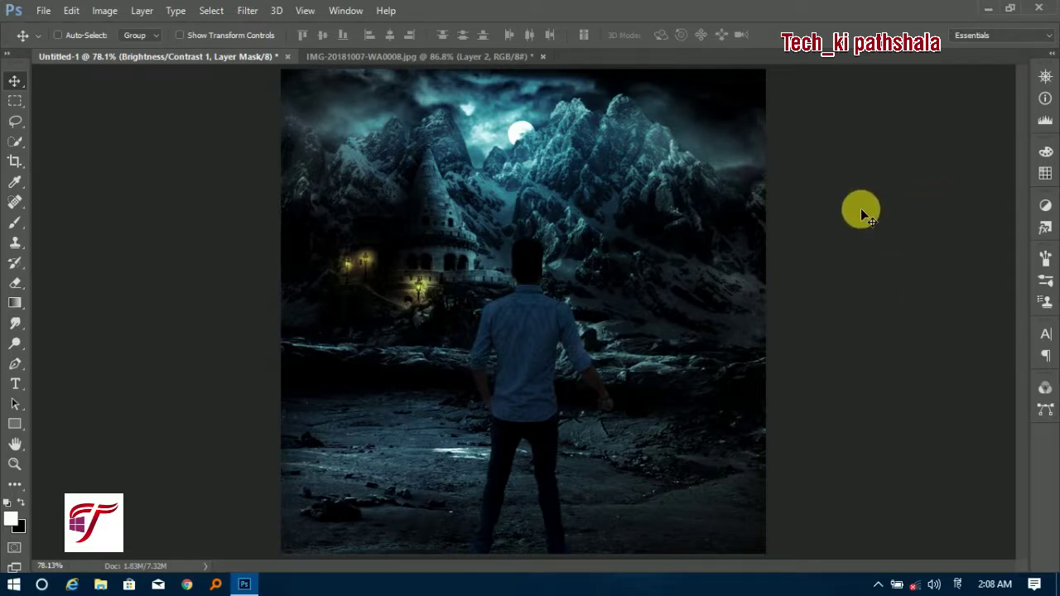
Step: Paint black on the adjustment's mask over the man's figure with an enlarged brush
{"action": "key", "text": "F7"}
{"action": "key", "text": "b"}
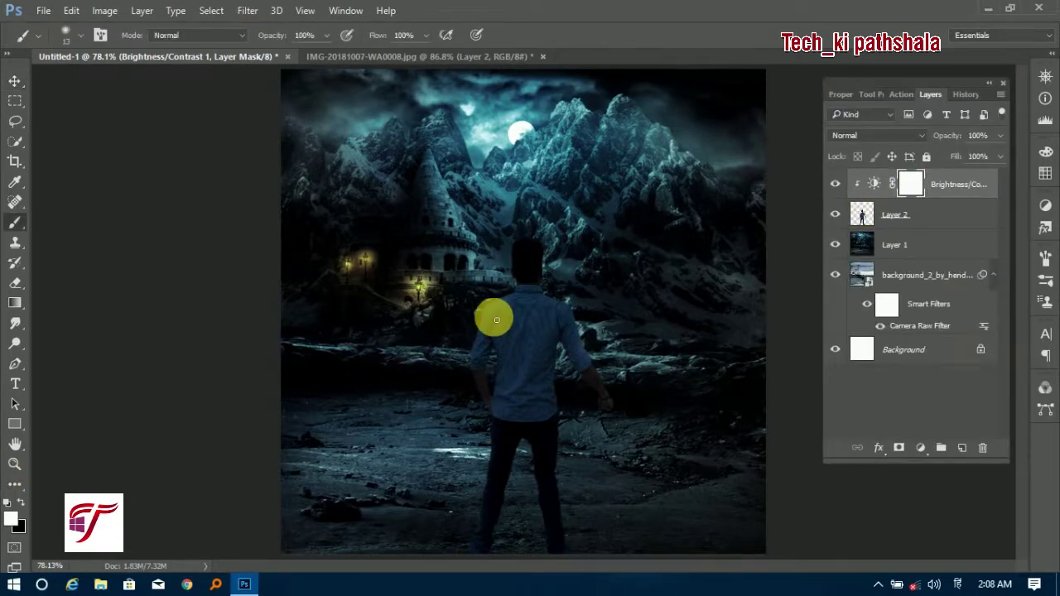
{"action": "key", "text": "bracketright"}
{"action": "key", "text": "bracketright"}
{"action": "key", "text": "bracketright"}
{"action": "mouse_move", "coordinate": [501, 328]}
{"action": "left_mouse_down"}
{"action": "mouse_move", "coordinate": [505, 238]}
{"action": "mouse_move", "coordinate": [520, 276]}
{"action": "mouse_move", "coordinate": [486, 324]}
{"action": "mouse_move", "coordinate": [469, 390]}
{"action": "mouse_move", "coordinate": [480, 438]}
{"action": "mouse_move", "coordinate": [480, 580]}
{"action": "mouse_move", "coordinate": [490, 329]}
{"action": "mouse_move", "coordinate": [522, 246]}
{"action": "mouse_move", "coordinate": [563, 307]}
{"action": "mouse_move", "coordinate": [544, 295]}
{"action": "mouse_move", "coordinate": [441, 411]}
{"action": "mouse_move", "coordinate": [4, 13]}
{"action": "left_mouse_up"}
{"action": "left_click", "coordinate": [14, 83]}
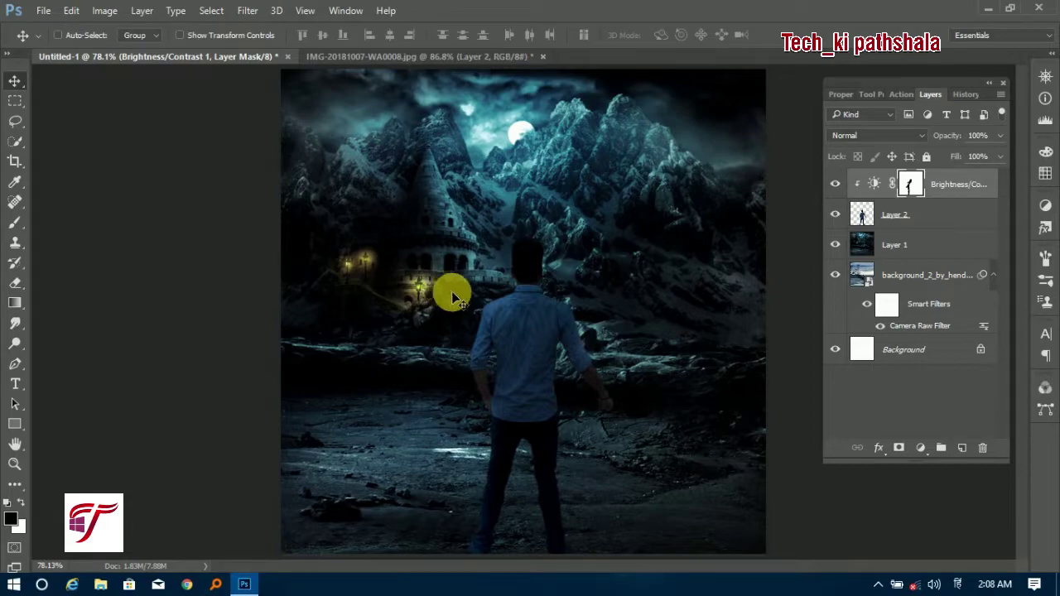
Step: Flip the Layer 1 mountain backdrop horizontally and nudge it with the arrow keys
{"action": "left_click", "coordinate": [947, 245]}
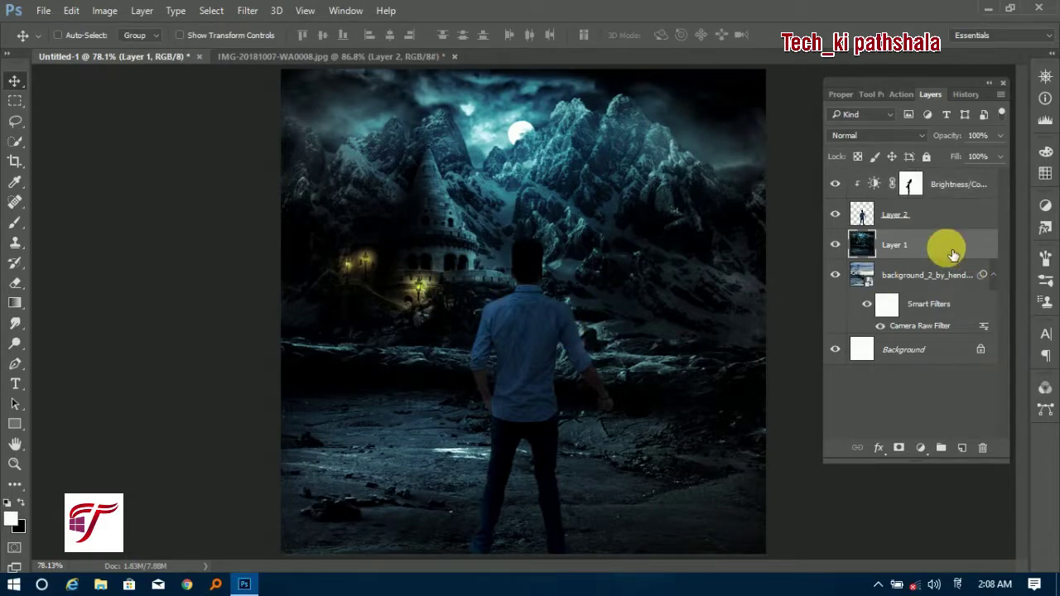
{"action": "key", "text": "ctrl+t"}
{"action": "right_click", "coordinate": [648, 261]}
{"action": "left_click", "coordinate": [703, 484]}
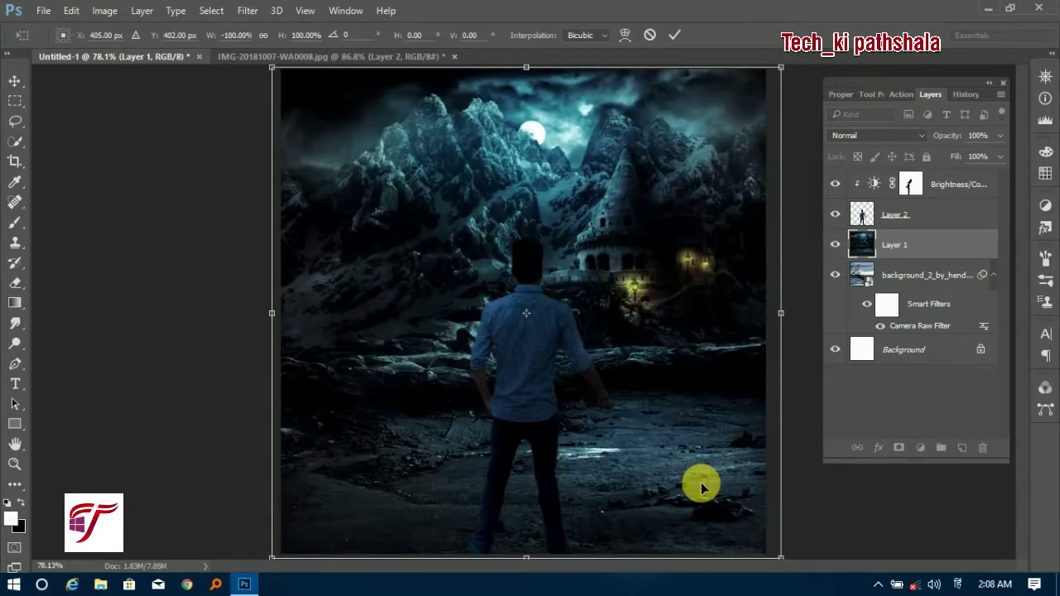
{"action": "key", "text": "Return"}
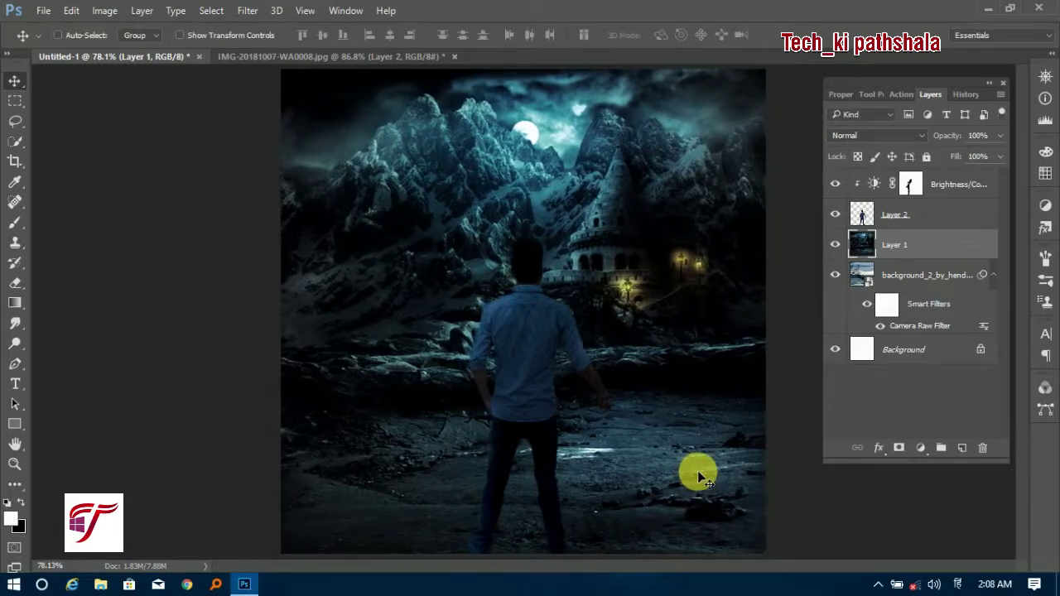
{"action": "key", "text": "Left"}
{"action": "key", "text": "Left"}
{"action": "key", "text": "Left"}
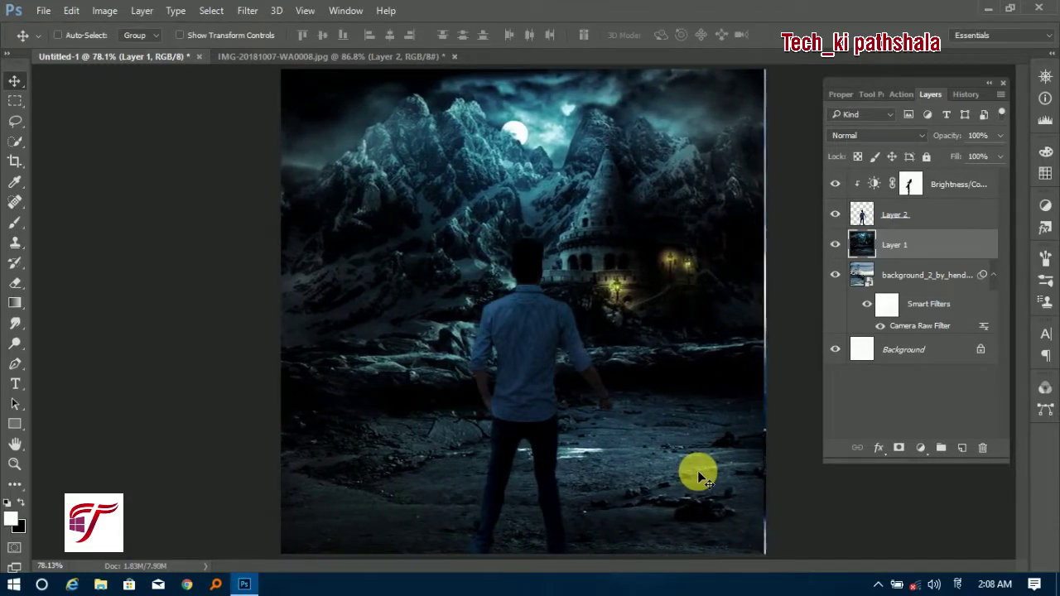
{"action": "key", "text": "Left"}
{"action": "key", "text": "Right"}
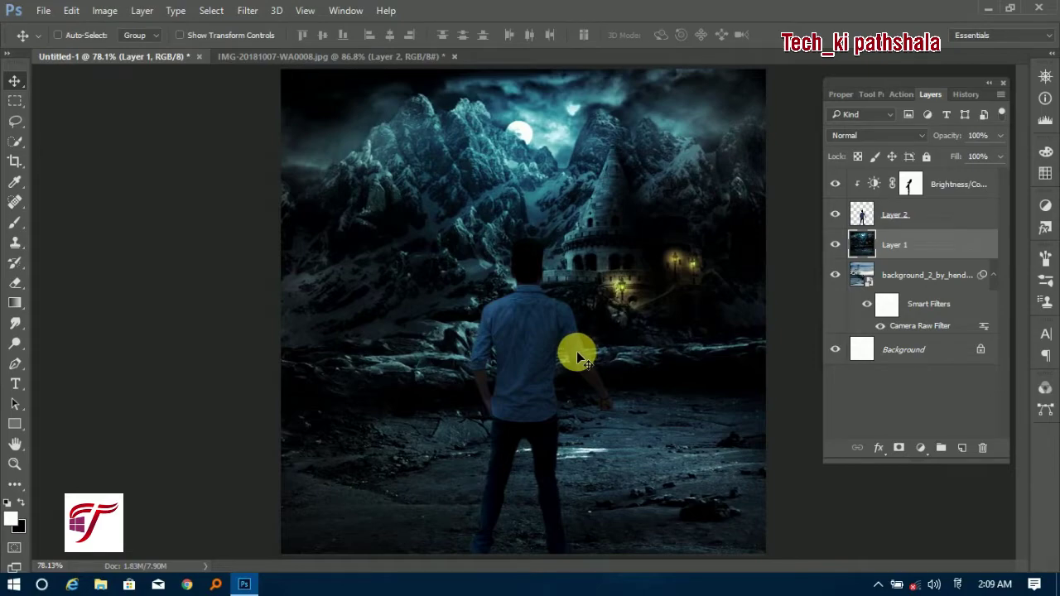
Step: Duplicate Layer 2 and give the copy a black Color Overlay layer style
{"action": "left_click", "coordinate": [940, 222]}
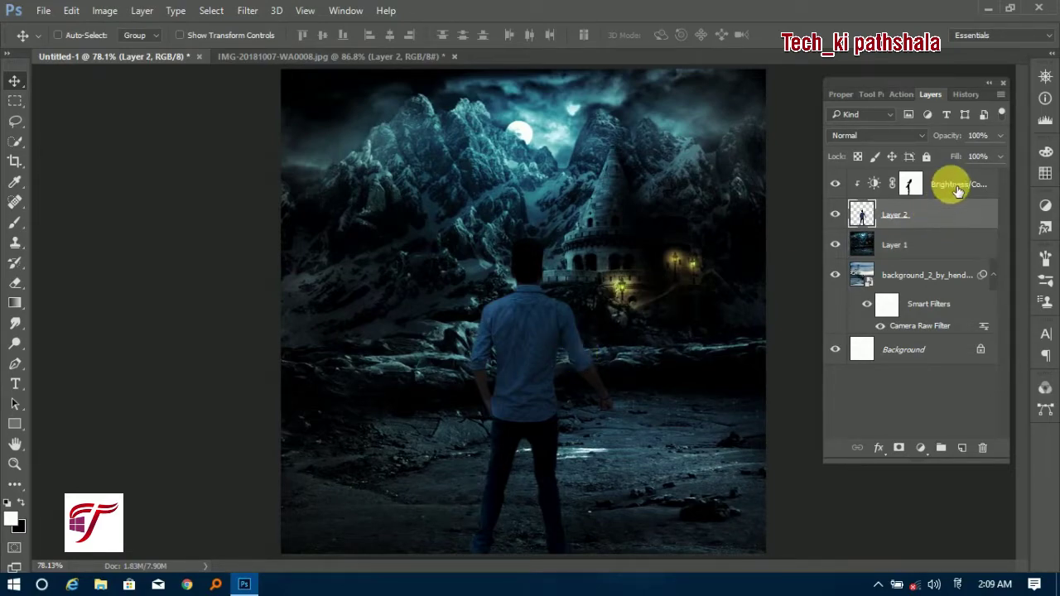
{"action": "key", "text": "ctrl+j"}
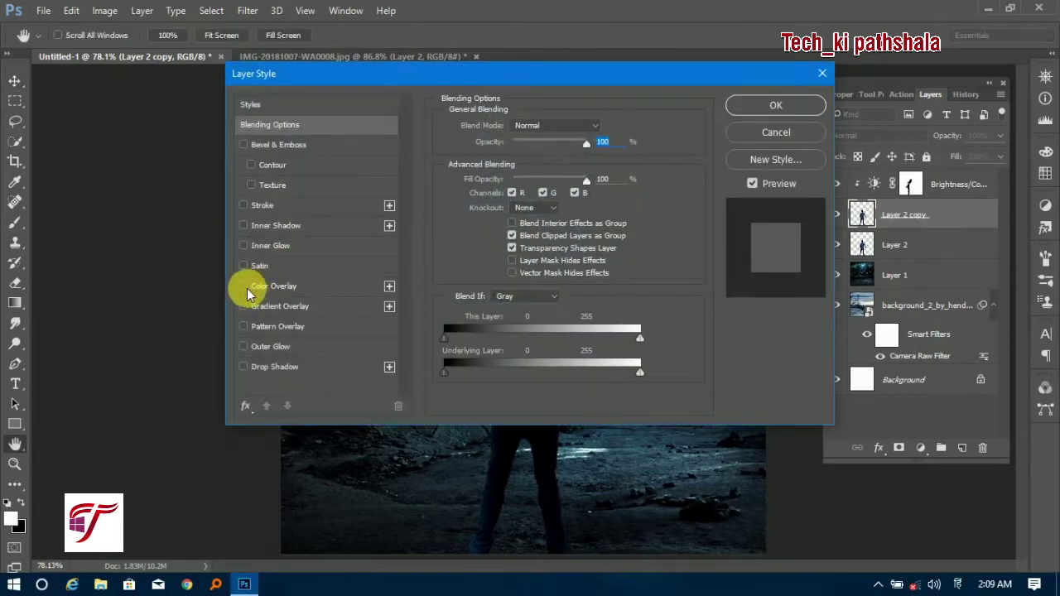
{"action": "left_click", "coordinate": [273, 286]}
{"action": "left_click", "coordinate": [603, 123]}
{"action": "left_click", "coordinate": [492, 377]}
{"action": "left_click", "coordinate": [681, 126]}
{"action": "left_click", "coordinate": [776, 105]}
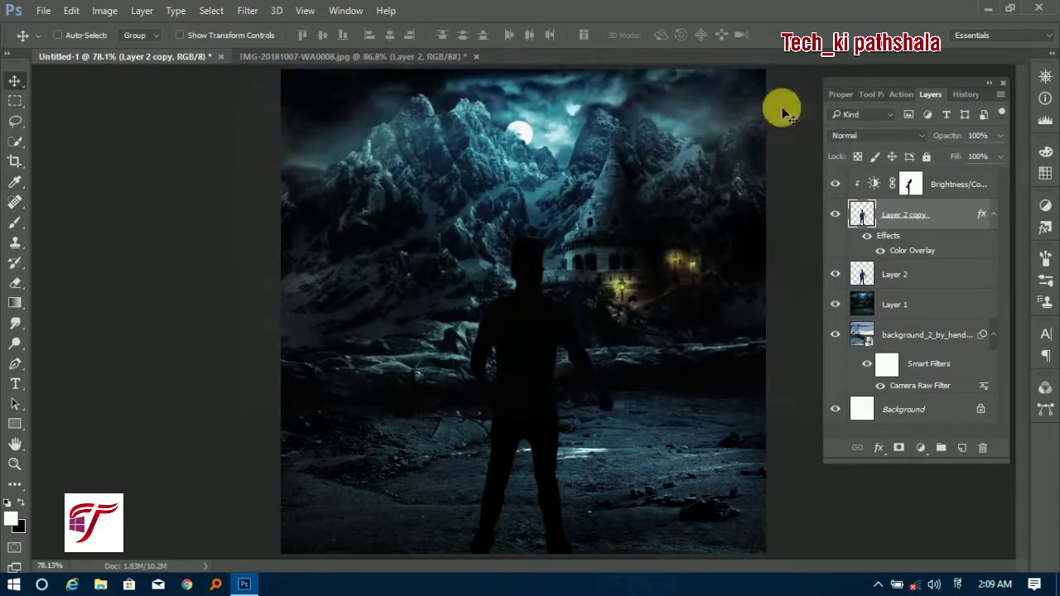
Step: Squash, rotate about -25° and reposition the black silhouette beside the man
{"action": "key", "text": "ctrl+t"}
{"action": "left_click_drag", "start_coordinate": [539, 237], "coordinate": [452, 509]}
{"action": "mouse_move", "coordinate": [516, 528]}
{"action": "left_mouse_down"}
{"action": "mouse_move", "coordinate": [461, 502]}
{"action": "mouse_move", "coordinate": [483, 500]}
{"action": "left_mouse_up"}
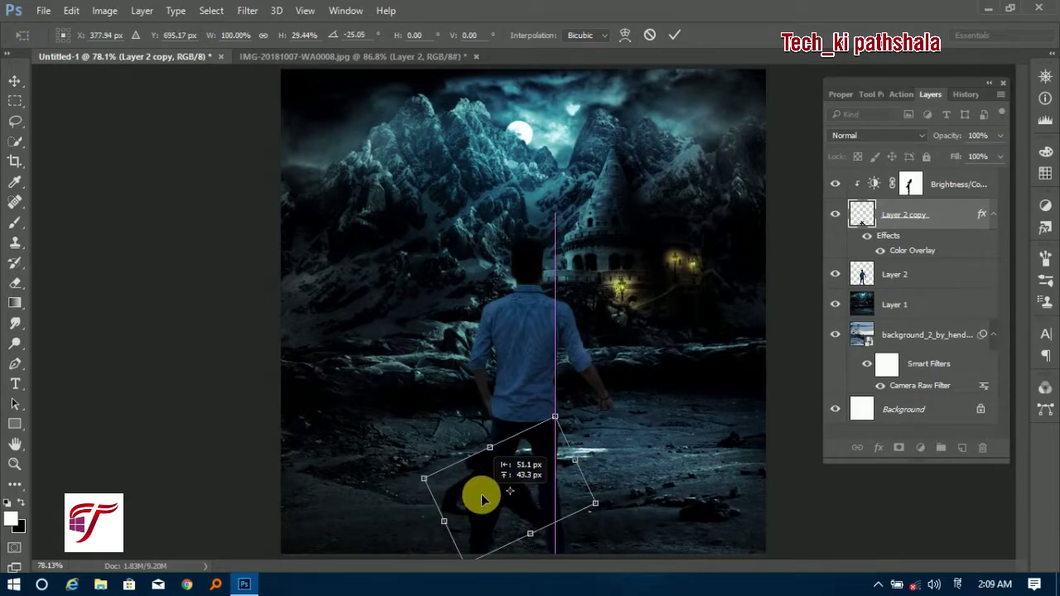
{"action": "left_click_drag", "start_coordinate": [489, 447], "coordinate": [409, 338]}
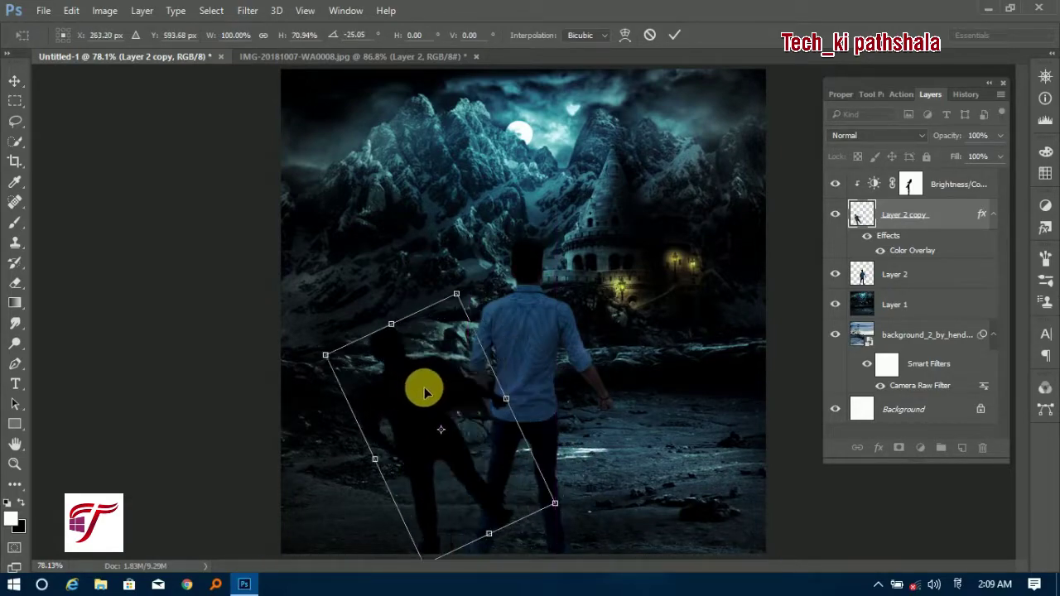
{"action": "mouse_move", "coordinate": [422, 386]}
{"action": "left_mouse_down"}
{"action": "mouse_move", "coordinate": [508, 369]}
{"action": "mouse_move", "coordinate": [414, 355]}
{"action": "mouse_move", "coordinate": [378, 464]}
{"action": "mouse_move", "coordinate": [525, 473]}
{"action": "mouse_move", "coordinate": [558, 511]}
{"action": "mouse_move", "coordinate": [539, 530]}
{"action": "mouse_move", "coordinate": [439, 517]}
{"action": "mouse_move", "coordinate": [578, 569]}
{"action": "left_mouse_up"}
Step: Try a distort on the shadow, cancel it, then narrow it from the left edge
{"action": "right_click", "coordinate": [526, 466]}
{"action": "left_click", "coordinate": [563, 305]}
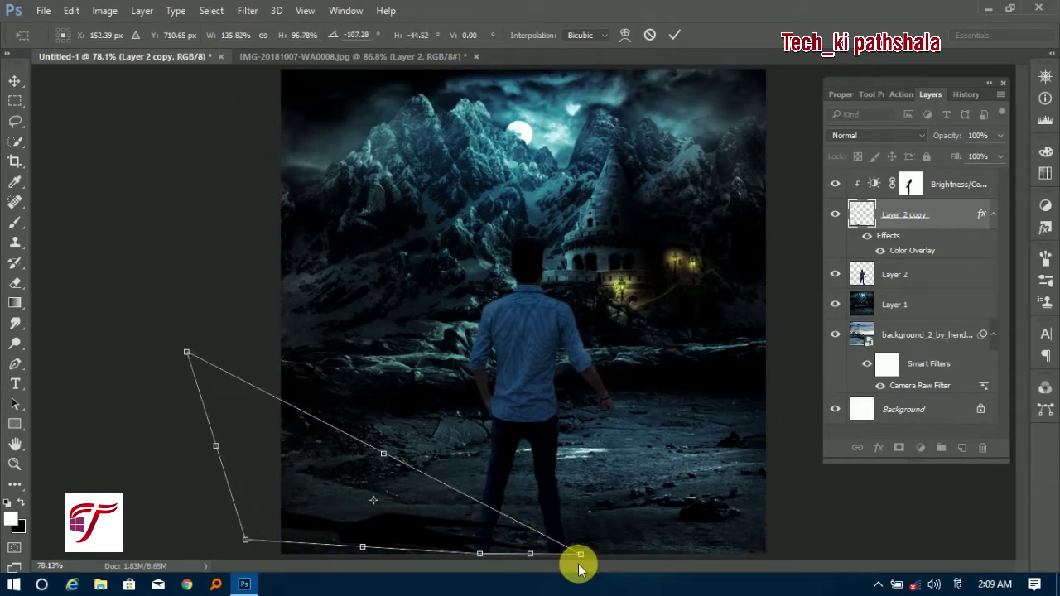
{"action": "left_click_drag", "start_coordinate": [187, 354], "coordinate": [200, 358]}
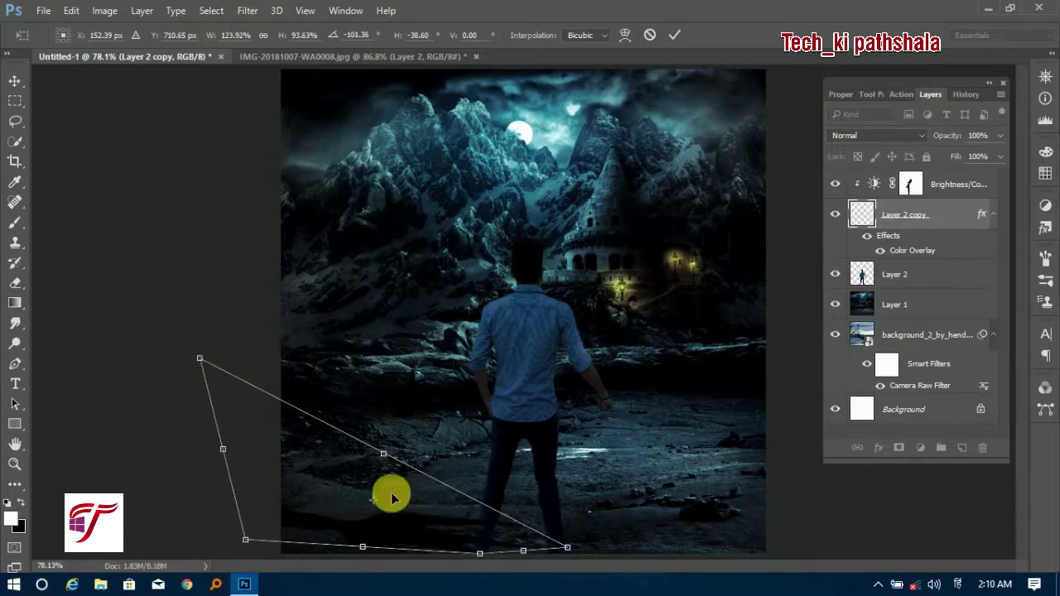
{"action": "left_click_drag", "start_coordinate": [566, 548], "coordinate": [580, 573]}
{"action": "key", "text": "Escape"}
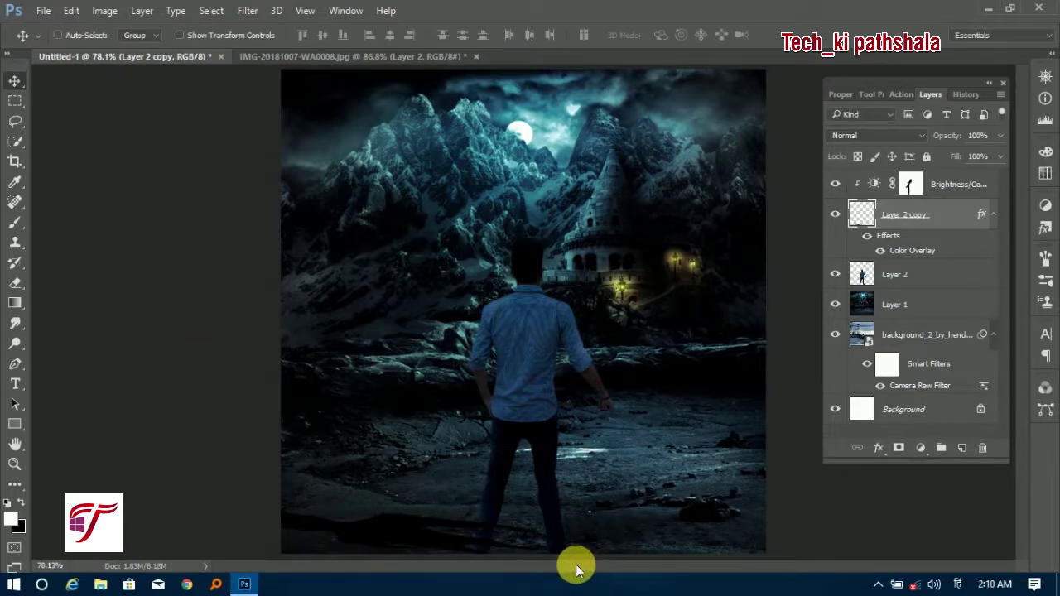
{"action": "key", "text": "ctrl+t"}
{"action": "mouse_move", "coordinate": [230, 530]}
{"action": "left_mouse_down"}
{"action": "mouse_move", "coordinate": [292, 530]}
{"action": "mouse_move", "coordinate": [284, 521]}
{"action": "left_mouse_up"}
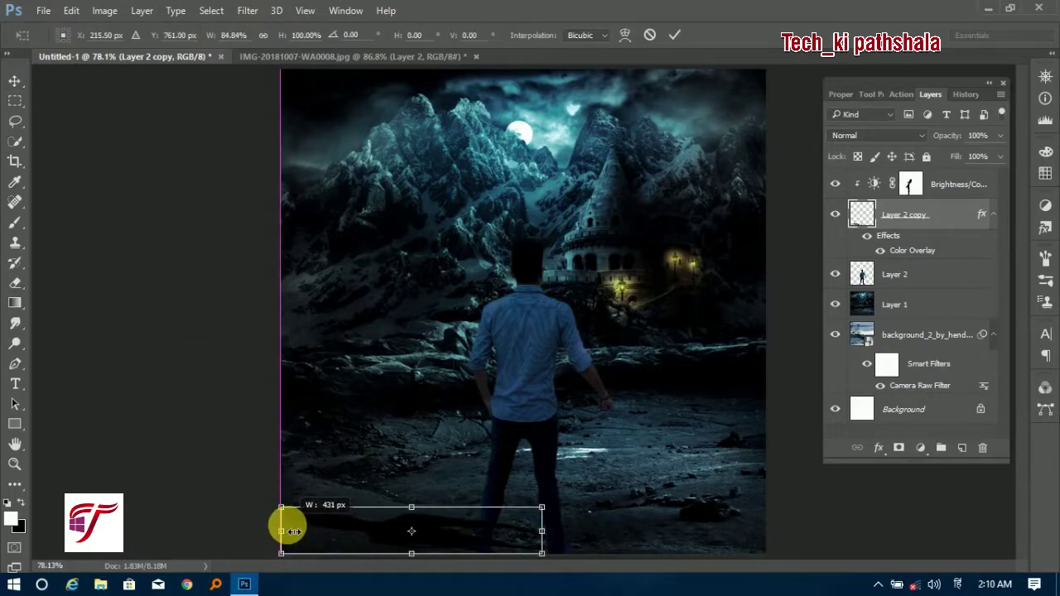
{"action": "key", "text": "Return"}
Step: Blur the shadow with a 3.1 px Gaussian Blur and set its opacity to 64%
{"action": "left_click", "coordinate": [247, 10]}
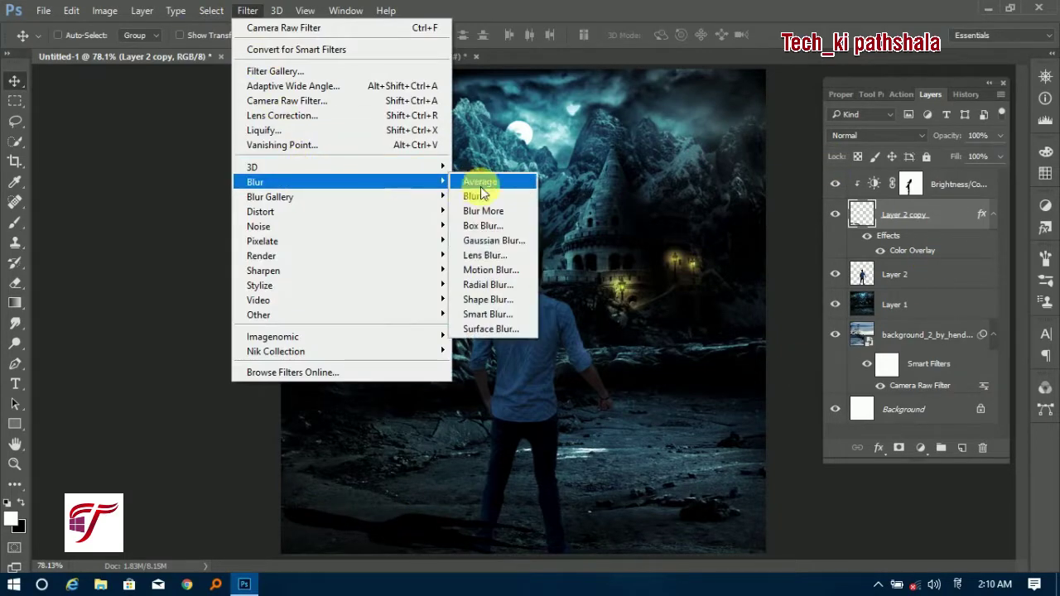
{"action": "left_click", "coordinate": [490, 243]}
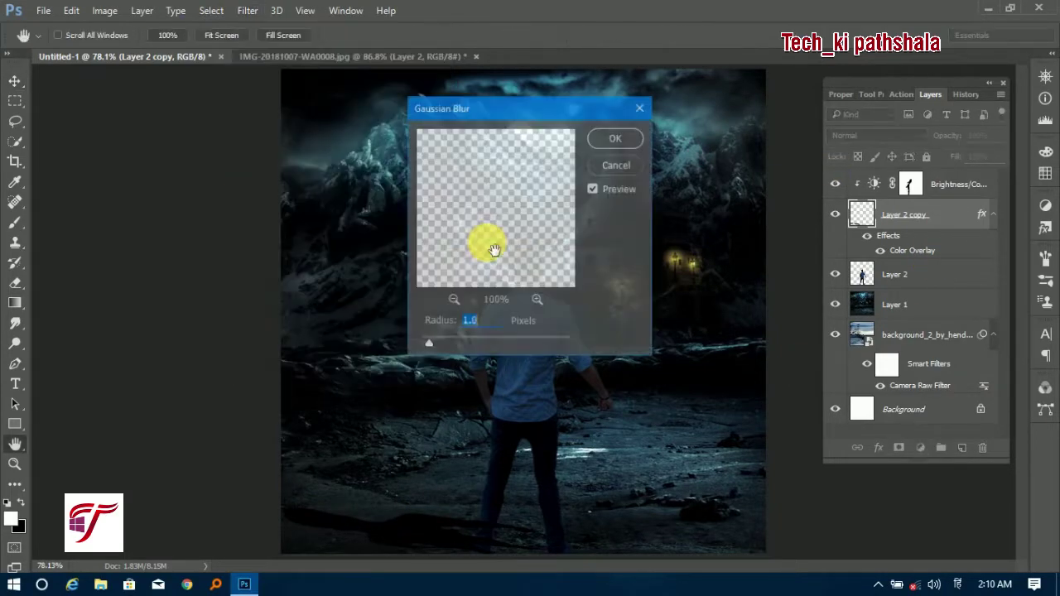
{"action": "left_click", "coordinate": [621, 136]}
{"action": "left_click_drag", "start_coordinate": [970, 153], "coordinate": [974, 153]}
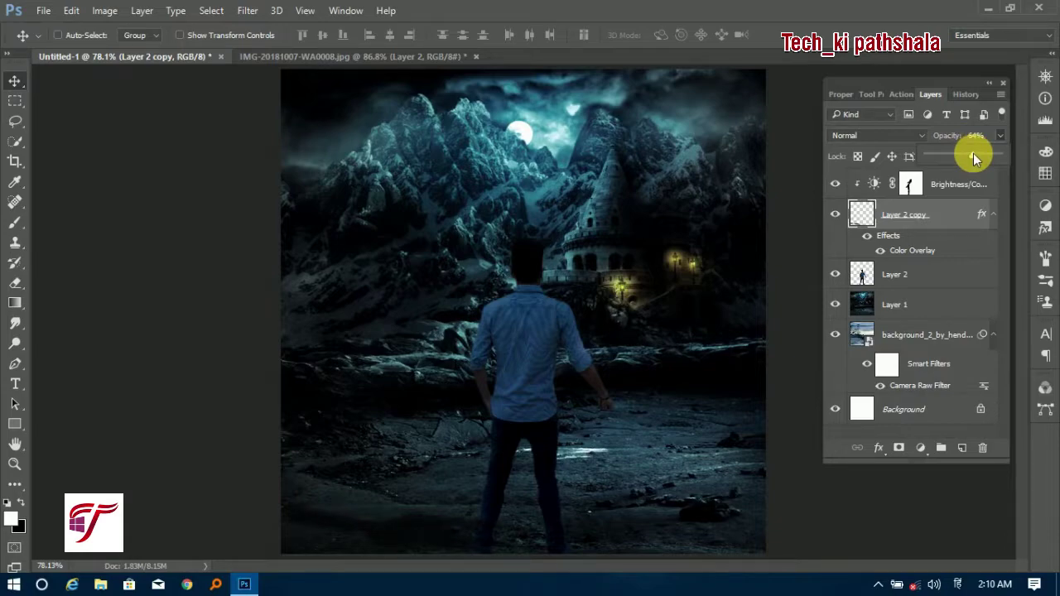
Step: Add a layer mask to the shadow and paint black to fade it near the feet
{"action": "left_click", "coordinate": [899, 447]}
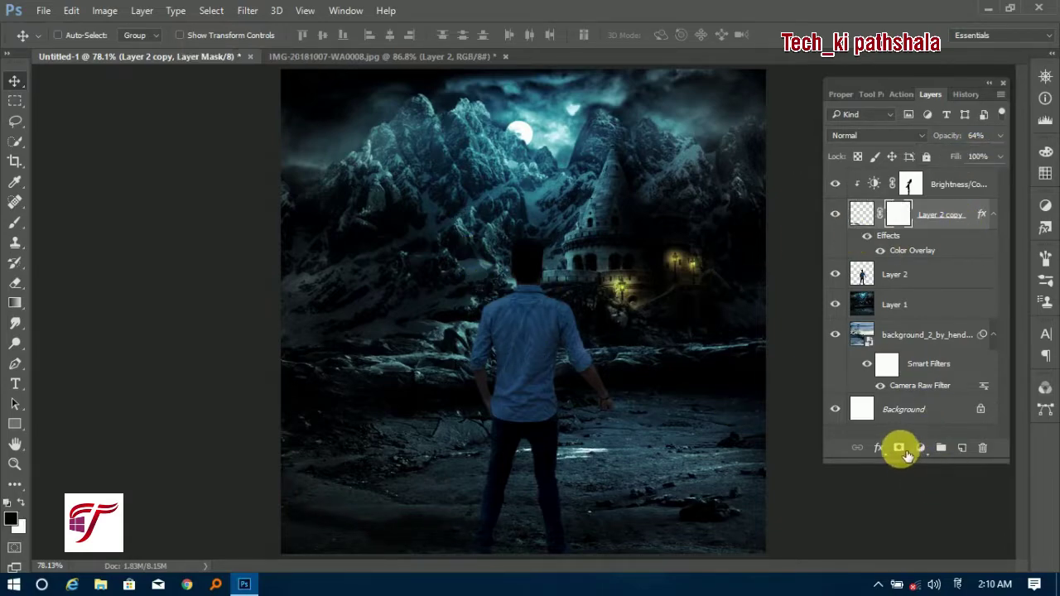
{"action": "key", "text": "b"}
{"action": "key", "text": "x"}
{"action": "left_click_drag", "start_coordinate": [491, 563], "coordinate": [521, 574]}
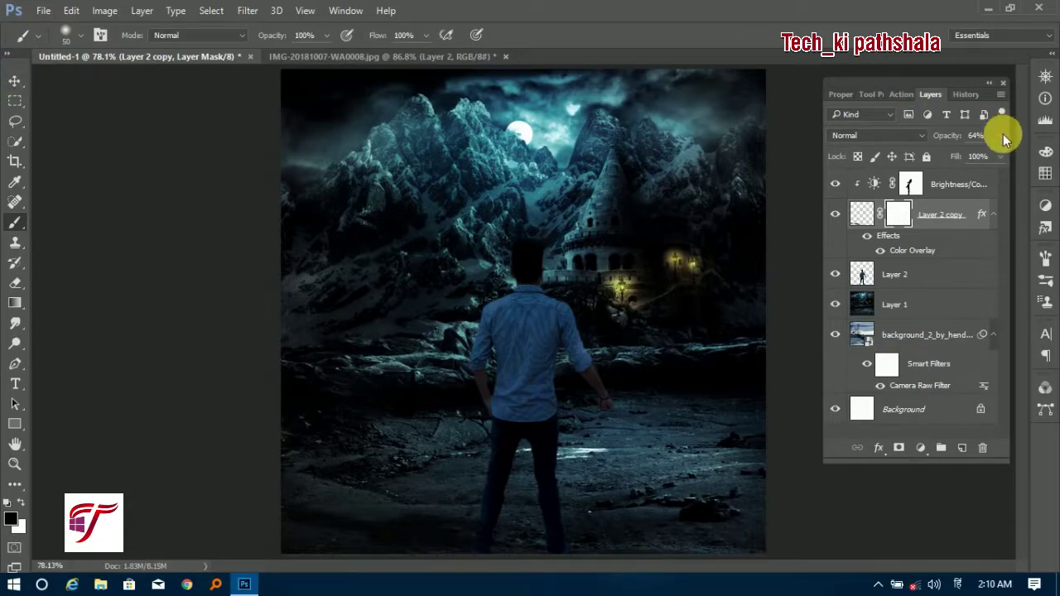
{"action": "left_click_drag", "start_coordinate": [1001, 135], "coordinate": [989, 155]}
{"action": "left_click", "coordinate": [684, 356]}
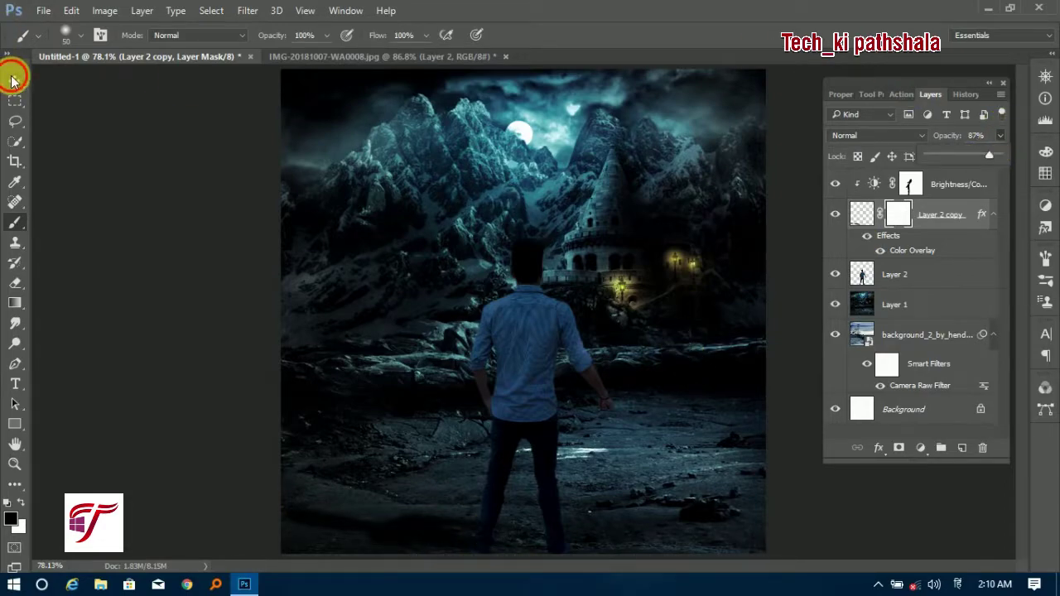
{"action": "left_click_drag", "start_coordinate": [493, 480], "coordinate": [499, 540]}
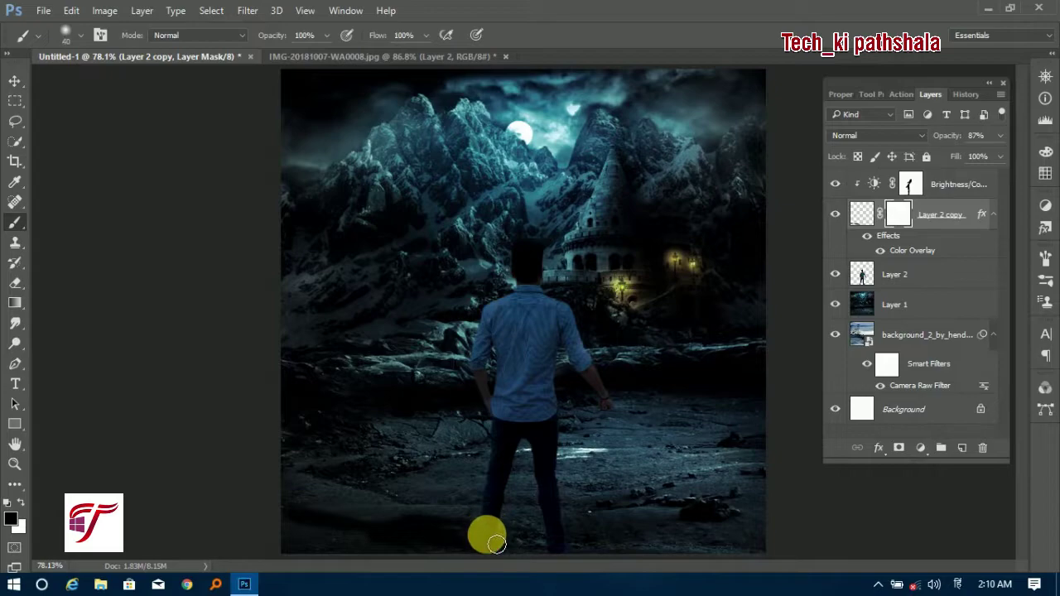
{"action": "left_click", "coordinate": [13, 81]}
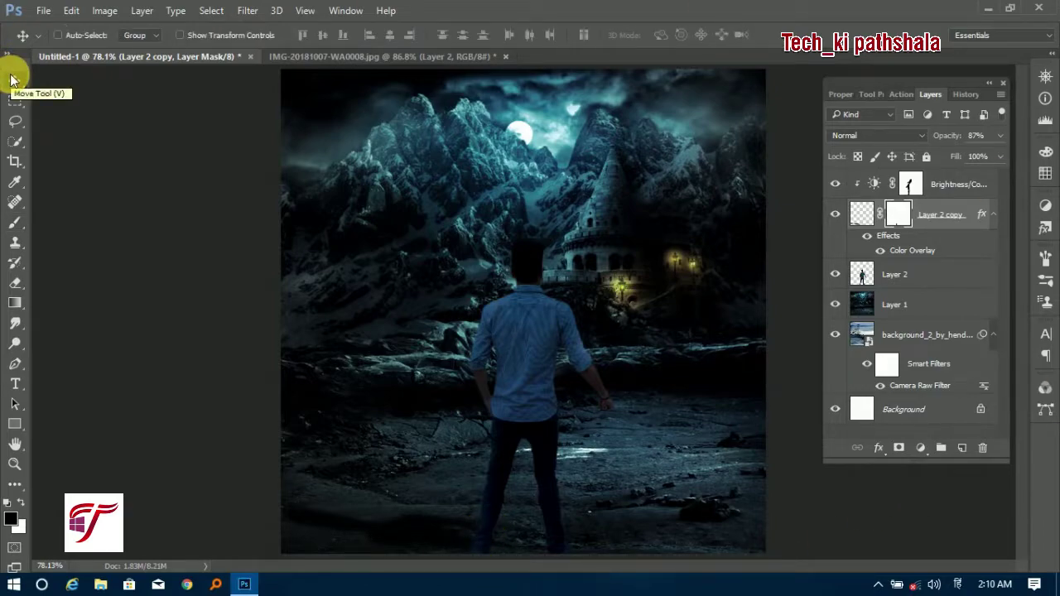
Step: Rotate the shadow copy about -2.14° and widen it to 104%, nudging it into place
{"action": "left_click", "coordinate": [862, 213]}
{"action": "key", "text": "ctrl+t"}
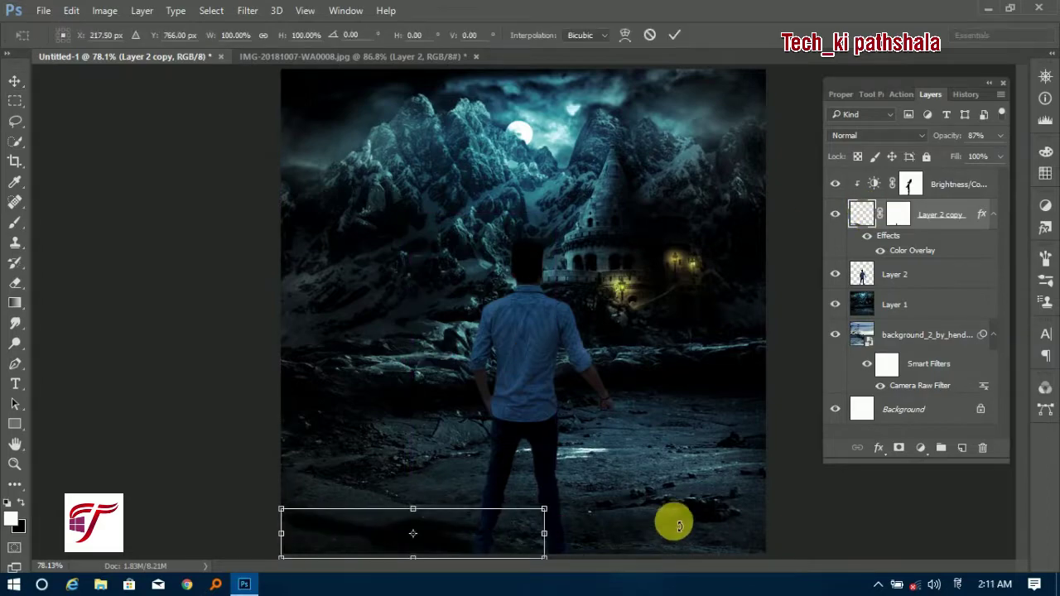
{"action": "left_click_drag", "start_coordinate": [677, 525], "coordinate": [657, 502]}
{"action": "left_click_drag", "start_coordinate": [544, 534], "coordinate": [554, 529]}
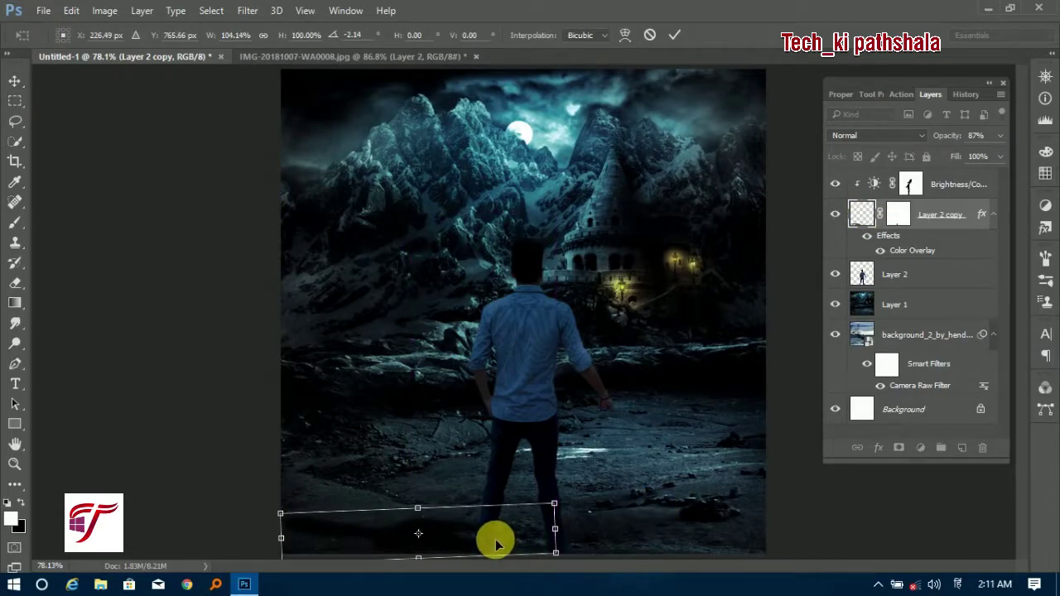
{"action": "left_click_drag", "start_coordinate": [497, 544], "coordinate": [490, 549]}
{"action": "key", "text": "Return"}
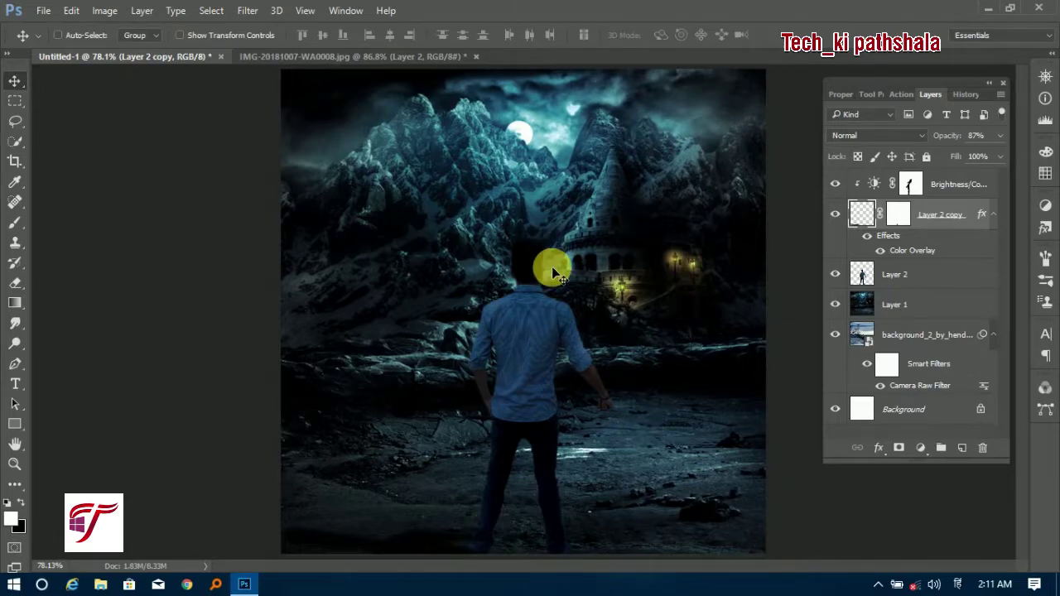
Step: Add Layer 3 above Layer 1, brush glows over the castle lamps, and set Fill to 0%
{"action": "left_click", "coordinate": [926, 310]}
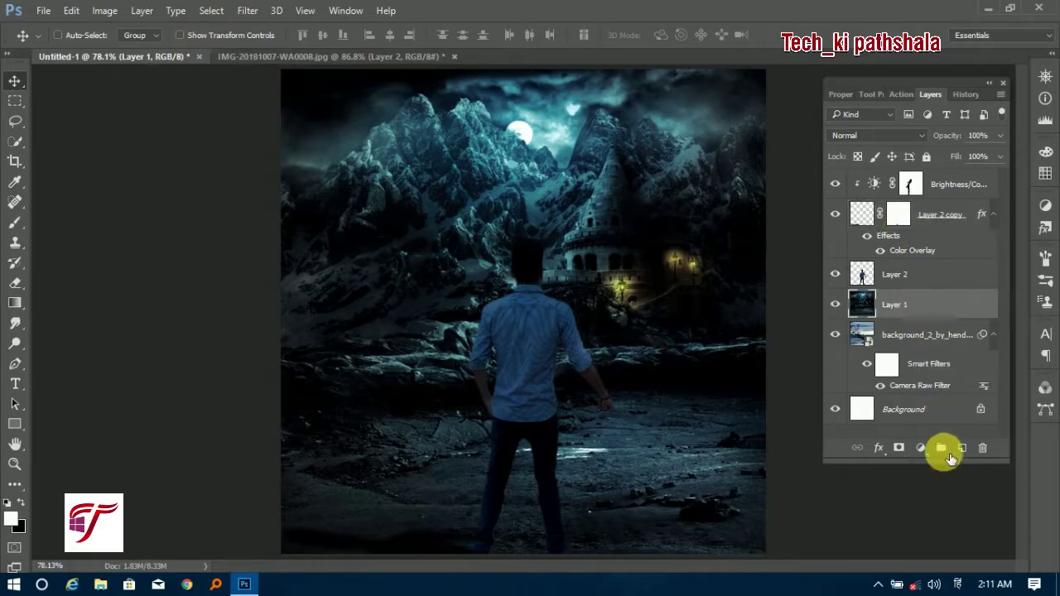
{"action": "left_click", "coordinate": [962, 447]}
{"action": "key", "text": "b"}
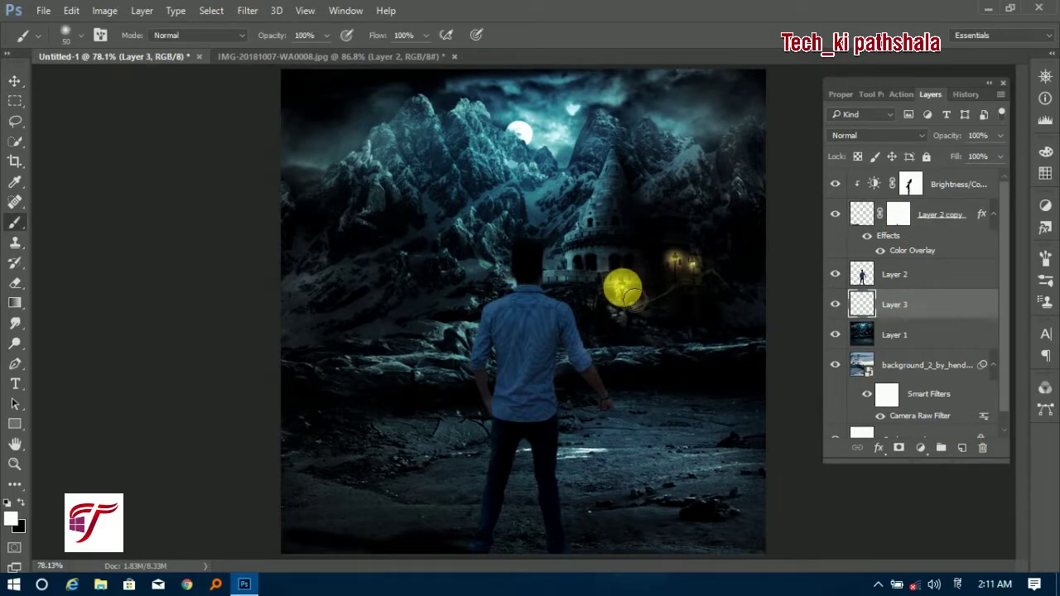
{"action": "left_click", "coordinate": [702, 280]}
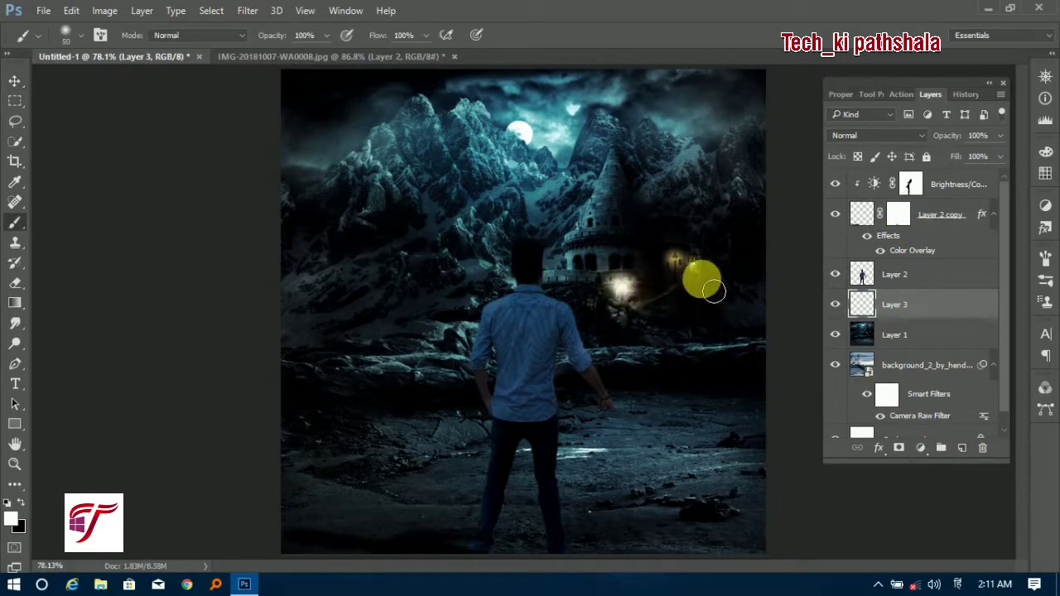
{"action": "left_click", "coordinate": [14, 82]}
{"action": "left_click_drag", "start_coordinate": [998, 182], "coordinate": [669, 206]}
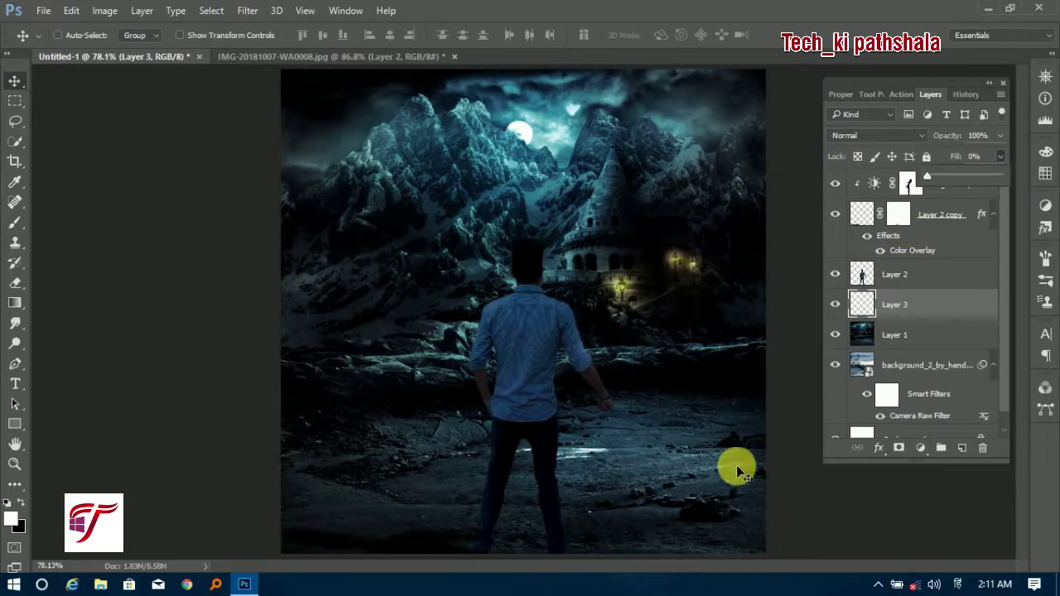
Step: Add a yellow Inner Shadow to Layer 3 at 100% opacity in Normal mode
{"action": "left_click", "coordinate": [879, 447]}
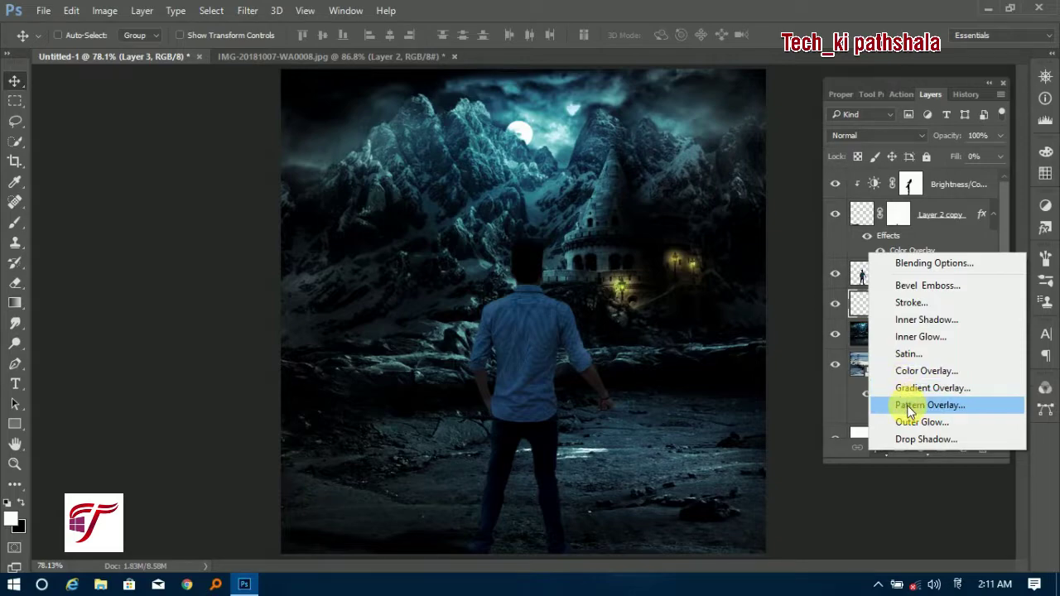
{"action": "left_click", "coordinate": [924, 320]}
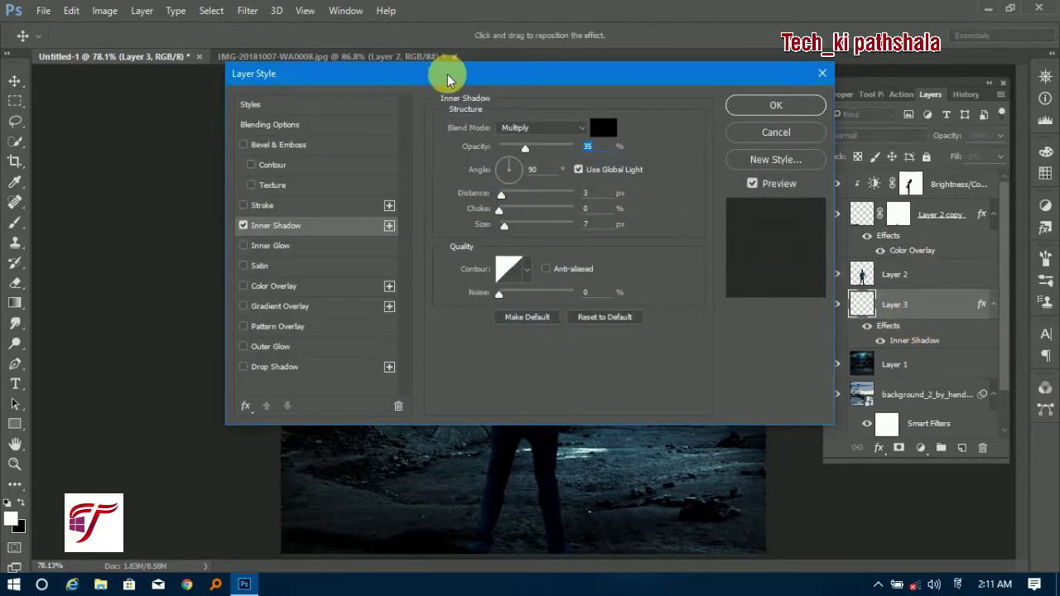
{"action": "left_click_drag", "start_coordinate": [448, 76], "coordinate": [873, 96]}
{"action": "left_click", "coordinate": [1029, 147]}
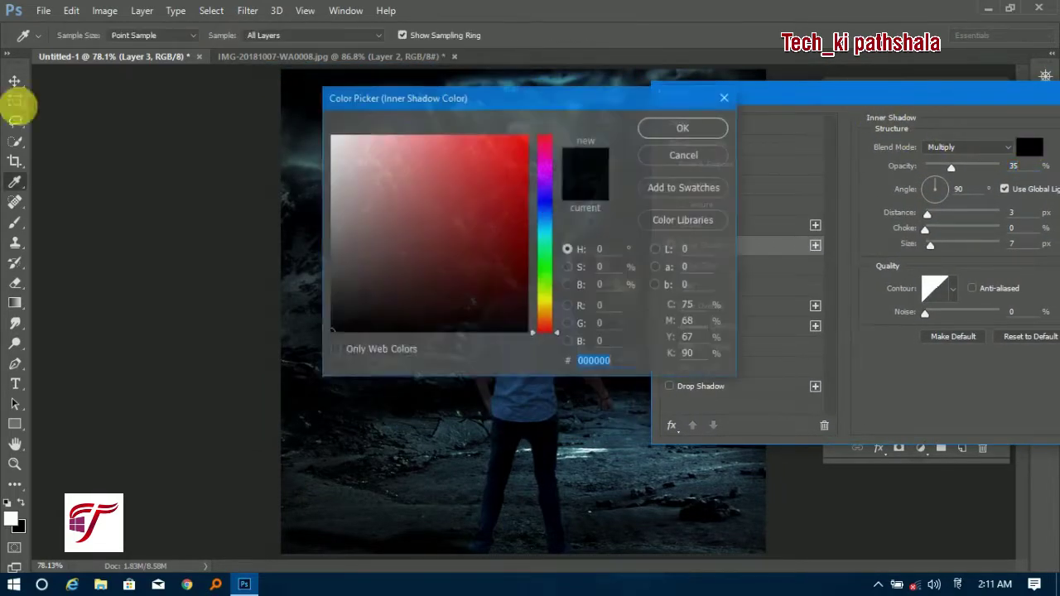
{"action": "left_click", "coordinate": [545, 298]}
{"action": "left_click_drag", "start_coordinate": [545, 301], "coordinate": [545, 303]}
{"action": "left_click", "coordinate": [513, 177]}
{"action": "left_click", "coordinate": [684, 130]}
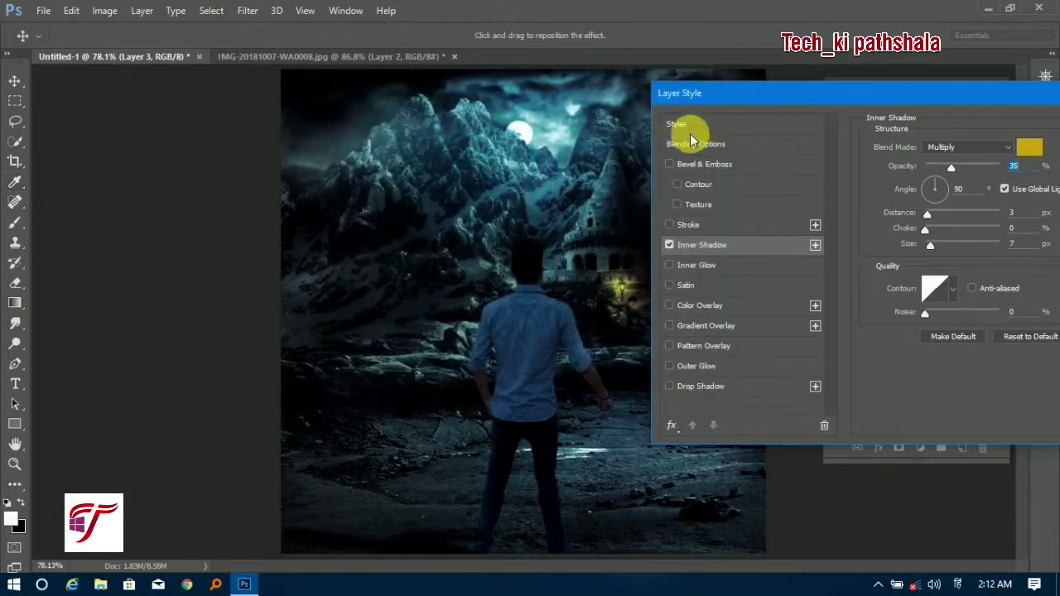
{"action": "left_click_drag", "start_coordinate": [951, 167], "coordinate": [1018, 165]}
{"action": "left_click", "coordinate": [986, 147]}
{"action": "left_click", "coordinate": [947, 161]}
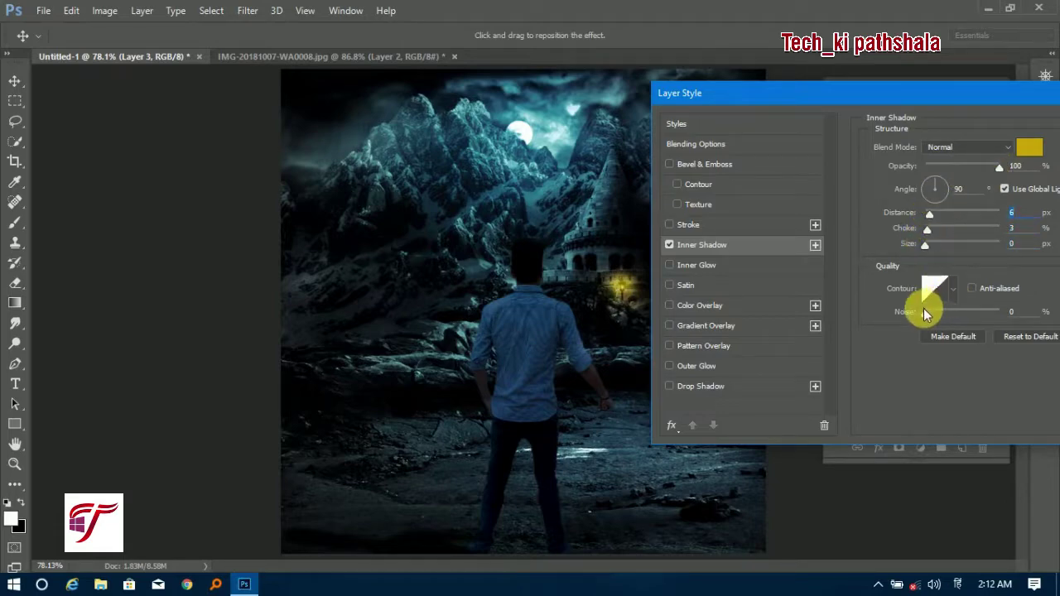
Step: Set the inner shadow to noise 0%, Distance 14, Choke 3, brighter yellow e1c31e, and apply
{"action": "left_click_drag", "start_coordinate": [972, 313], "coordinate": [840, 315]}
{"action": "left_click_drag", "start_coordinate": [930, 214], "coordinate": [929, 217]}
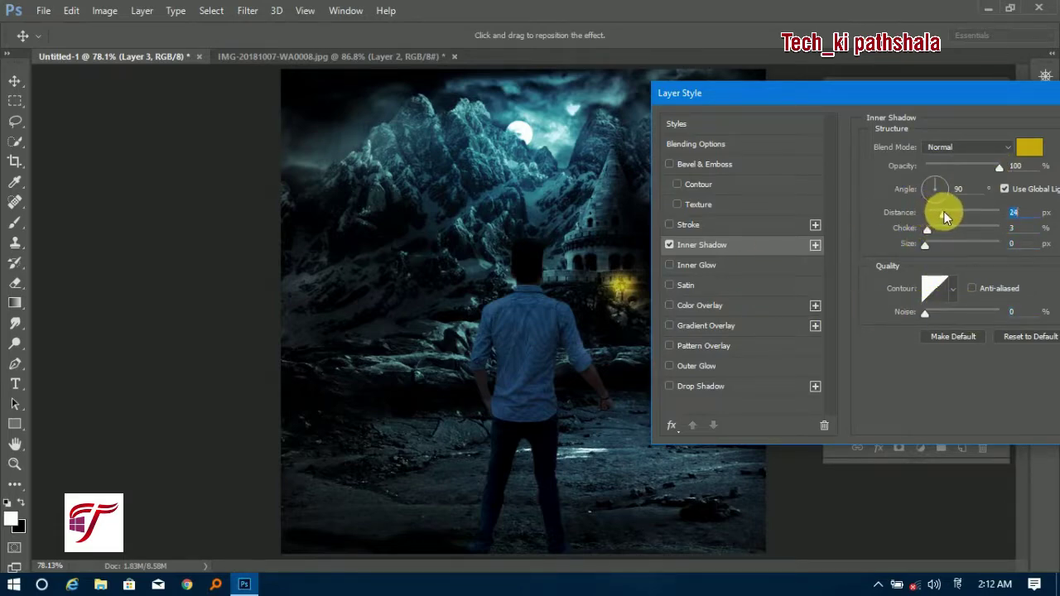
{"action": "left_click_drag", "start_coordinate": [937, 92], "coordinate": [294, 77]}
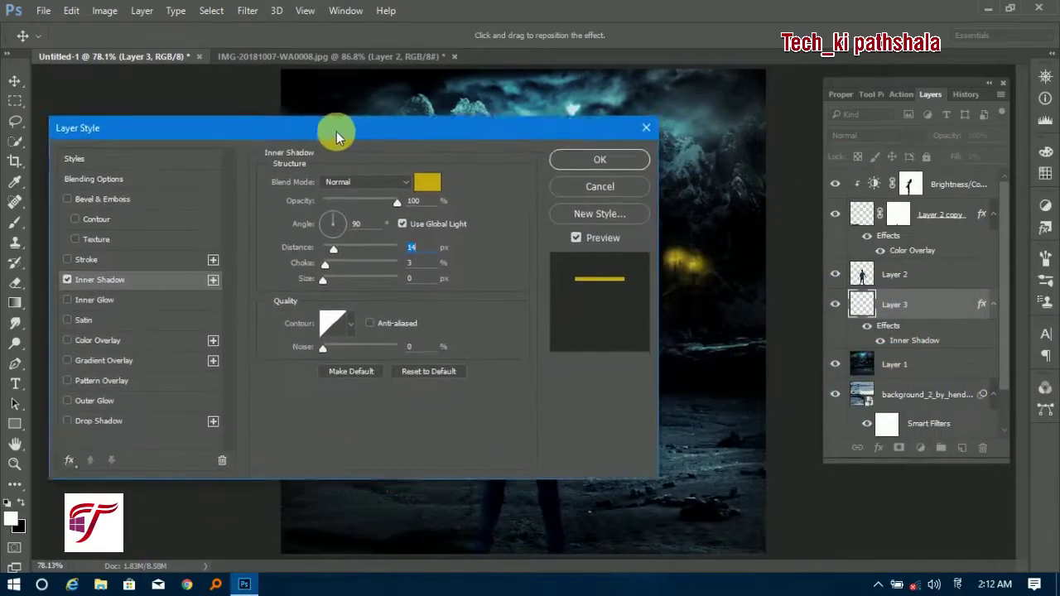
{"action": "left_click_drag", "start_coordinate": [389, 77], "coordinate": [379, 15]}
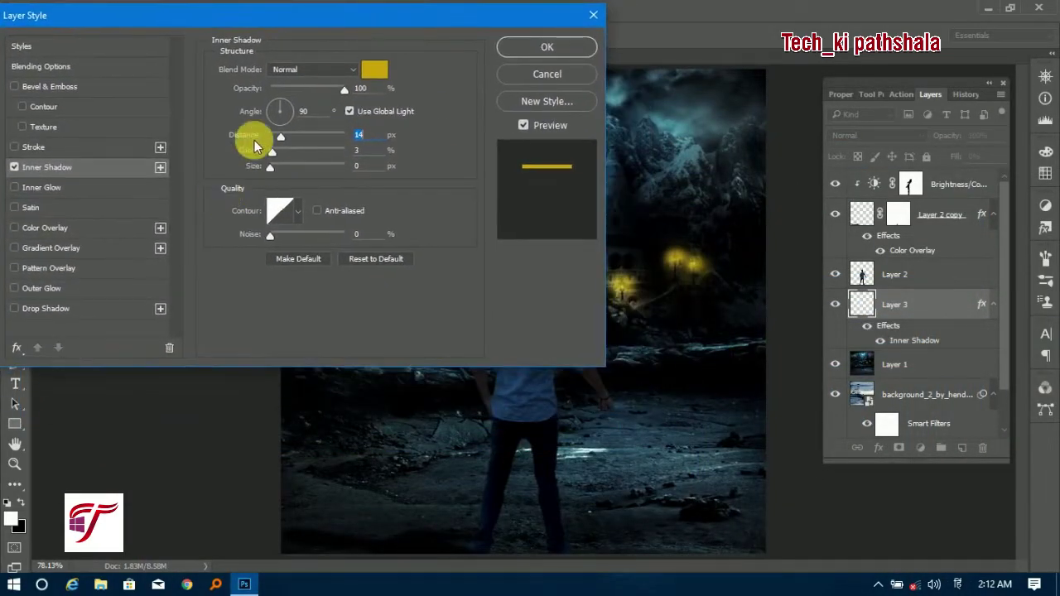
{"action": "left_click", "coordinate": [375, 69]}
{"action": "left_click_drag", "start_coordinate": [571, 96], "coordinate": [303, 183]}
{"action": "left_click", "coordinate": [241, 244]}
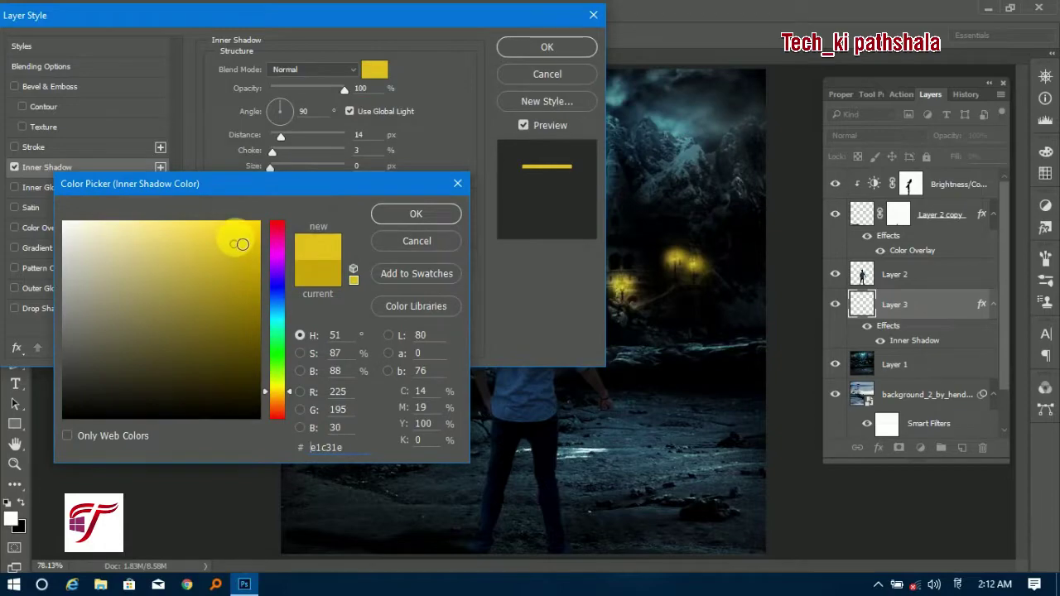
{"action": "left_click_drag", "start_coordinate": [232, 238], "coordinate": [208, 221]}
{"action": "left_click", "coordinate": [423, 214]}
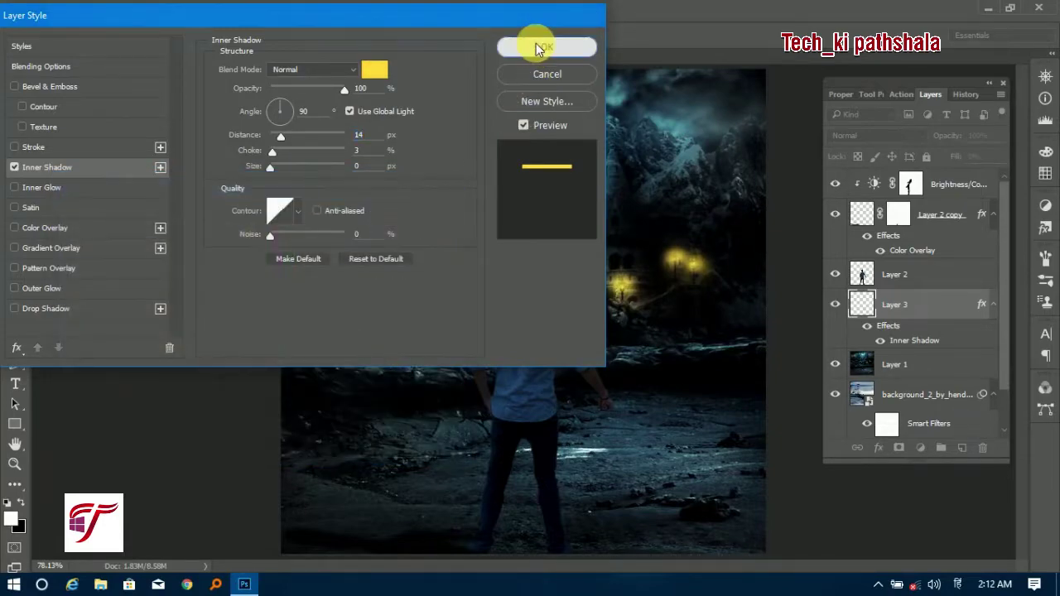
{"action": "left_click", "coordinate": [543, 46]}
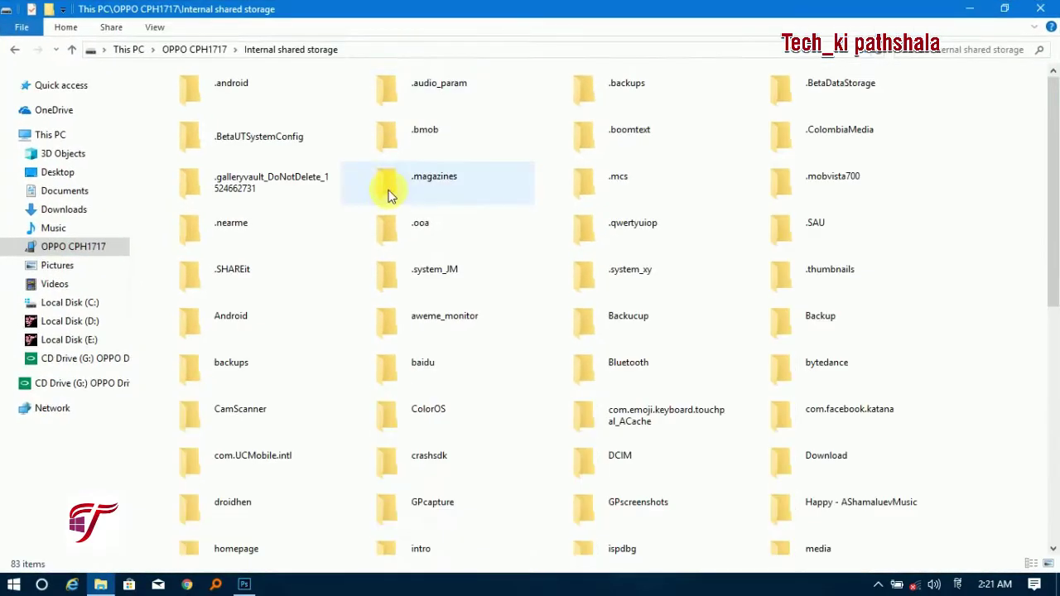
Step: Open the Download folder on the phone's storage
{"action": "left_click", "coordinate": [437, 147]}
{"action": "type", "text": "d sto"}
{"action": "double_click", "coordinate": [837, 460]}
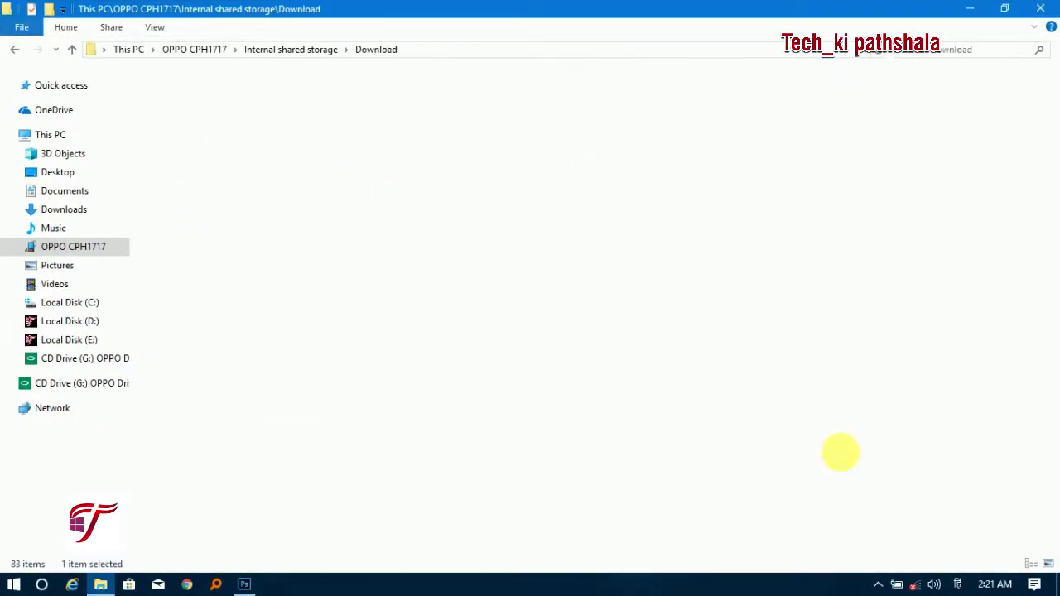
Step: Select both lantern images in Download and drag them onto the desktop
{"action": "double_click", "coordinate": [638, 8]}
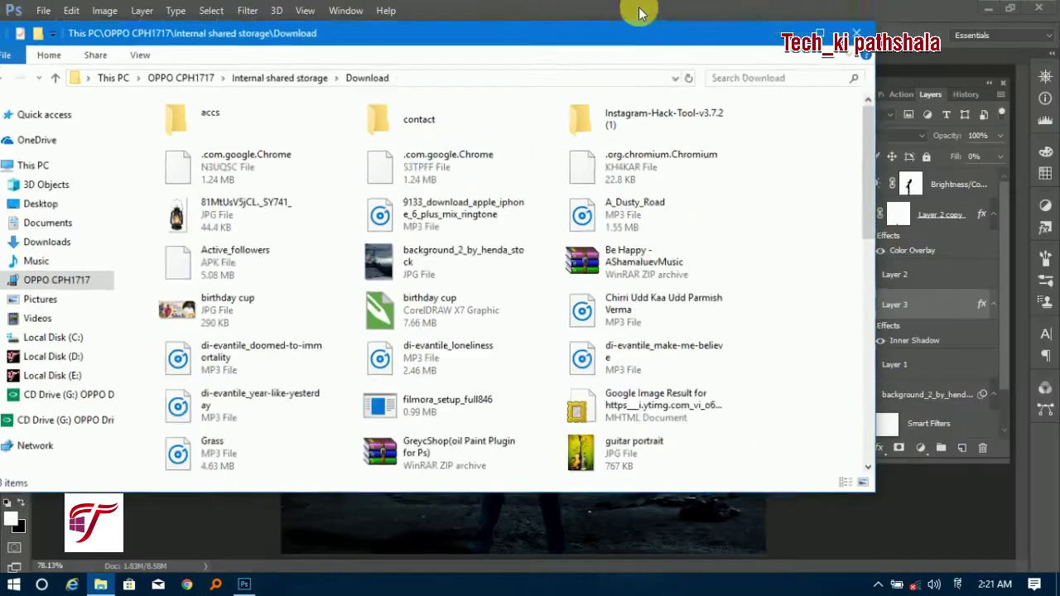
{"action": "left_click", "coordinate": [288, 236]}
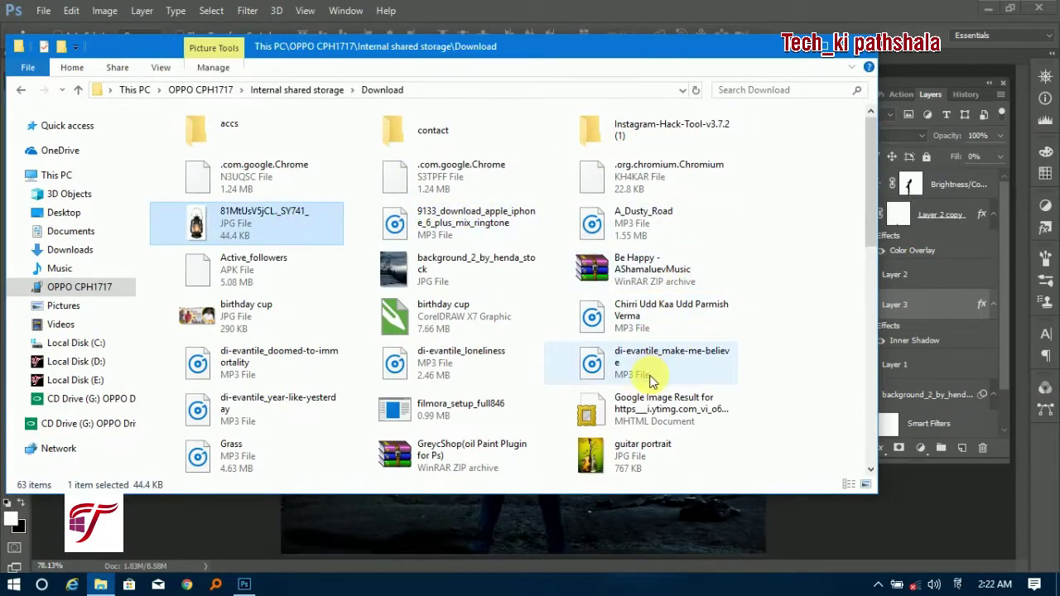
{"action": "scroll", "coordinate": [650, 381], "scroll_direction": "down", "scroll_amount": 5}
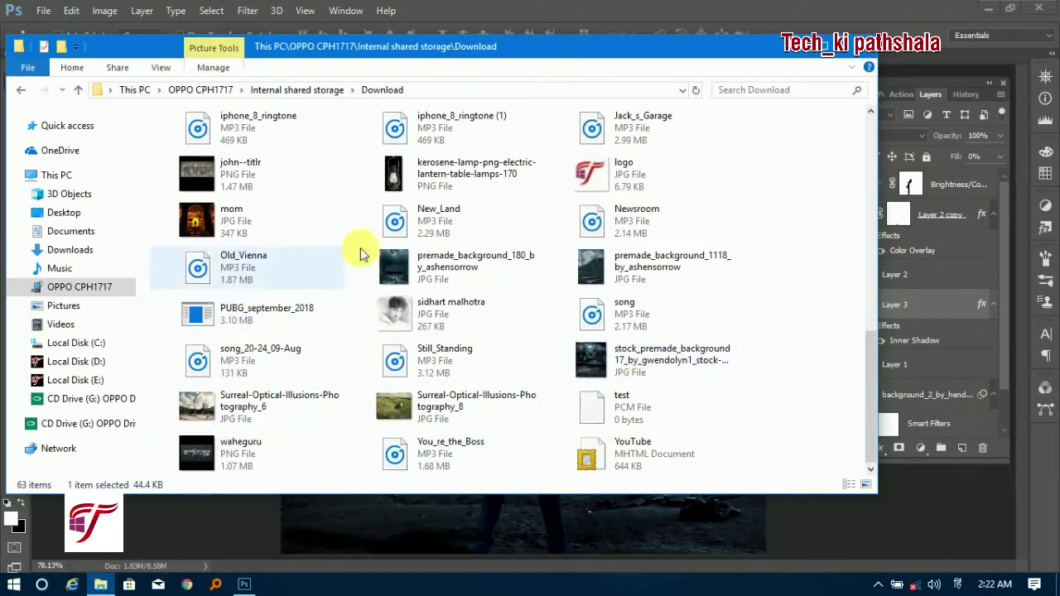
{"action": "left_click", "coordinate": [468, 170], "text": "ctrl"}
{"action": "mouse_move", "coordinate": [467, 169]}
{"action": "left_mouse_down"}
{"action": "mouse_move", "coordinate": [722, 423]}
{"action": "mouse_move", "coordinate": [486, 236]}
{"action": "left_mouse_up"}
Step: Place Embedded the lantern image 81MtUsV5jCL._SY741_ into the composite
{"action": "left_click", "coordinate": [249, 584]}
{"action": "left_click", "coordinate": [35, 10]}
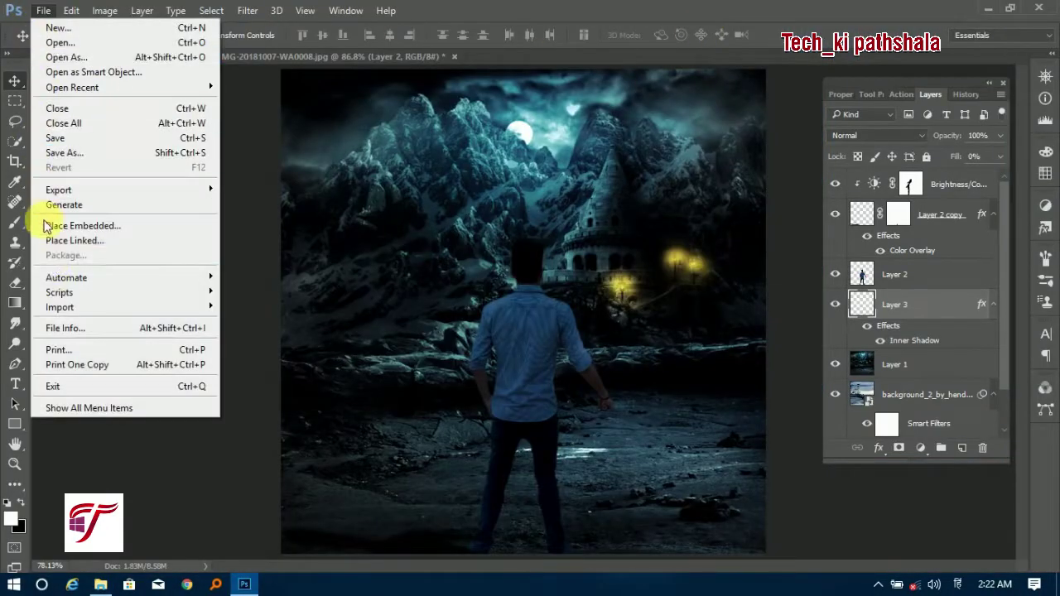
{"action": "left_click", "coordinate": [68, 223]}
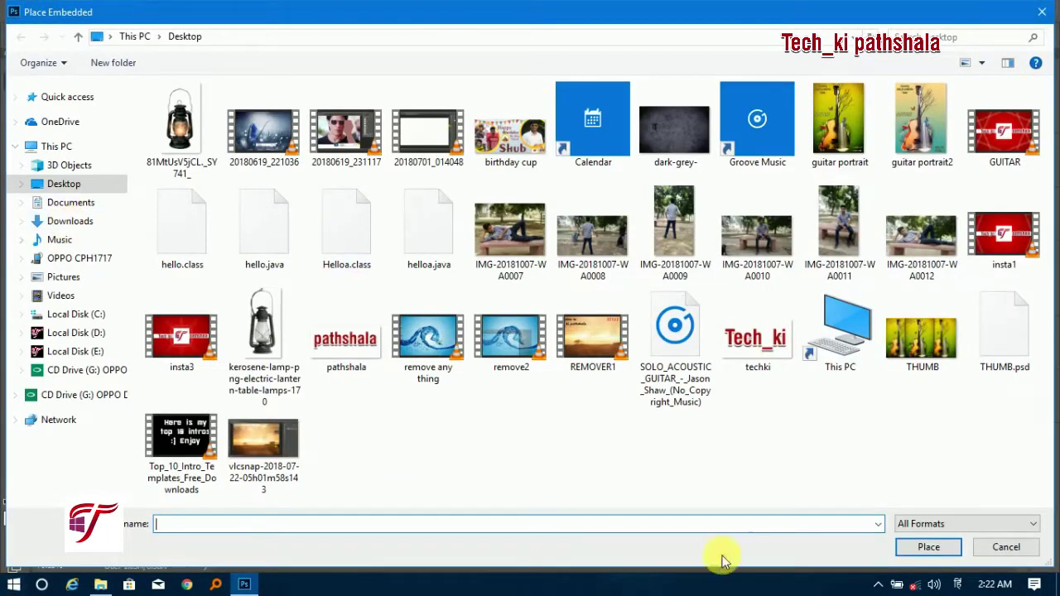
{"action": "left_click", "coordinate": [196, 152]}
{"action": "mouse_move", "coordinate": [181, 125]}
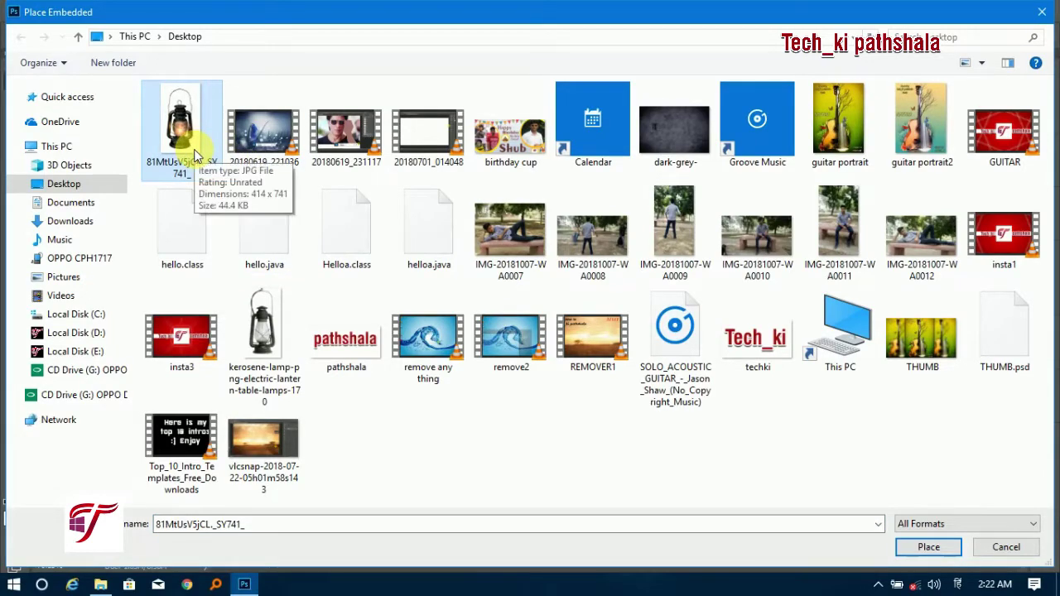
{"action": "left_click", "coordinate": [928, 545]}
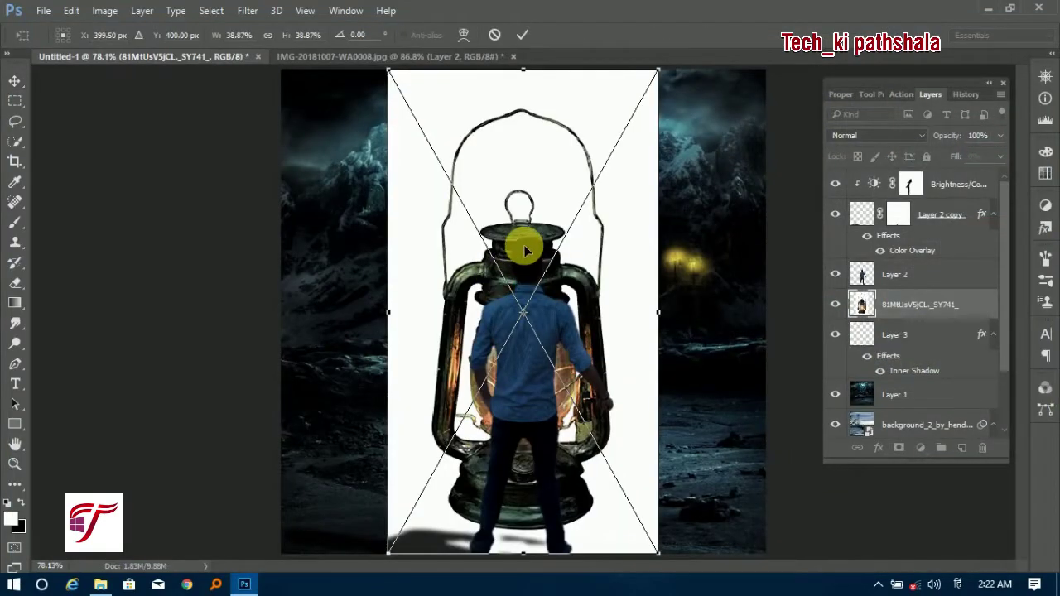
Step: Move the lantern left of the man, shrink it, and commit the transform
{"action": "left_click_drag", "start_coordinate": [587, 206], "coordinate": [486, 201]}
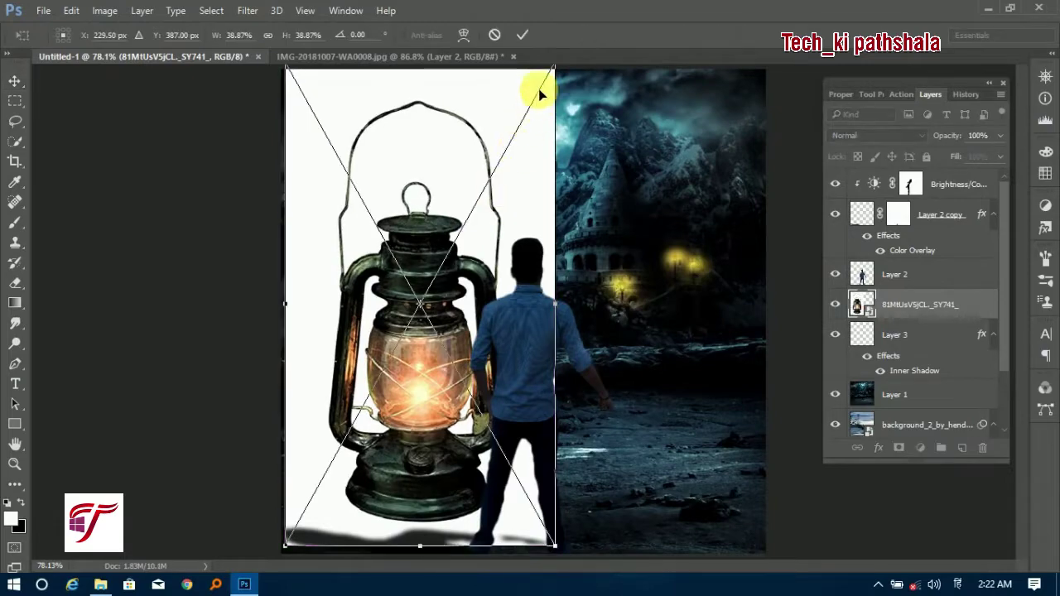
{"action": "mouse_move", "coordinate": [538, 88]}
{"action": "left_mouse_down"}
{"action": "mouse_move", "coordinate": [540, 121]}
{"action": "mouse_move", "coordinate": [383, 168]}
{"action": "left_mouse_up"}
{"action": "key", "text": "Return"}
Step: Magic-wand the lantern's white background, rasterize the layer, and delete the background
{"action": "right_click", "coordinate": [15, 141]}
{"action": "left_click", "coordinate": [74, 160]}
{"action": "left_click", "coordinate": [317, 145]}
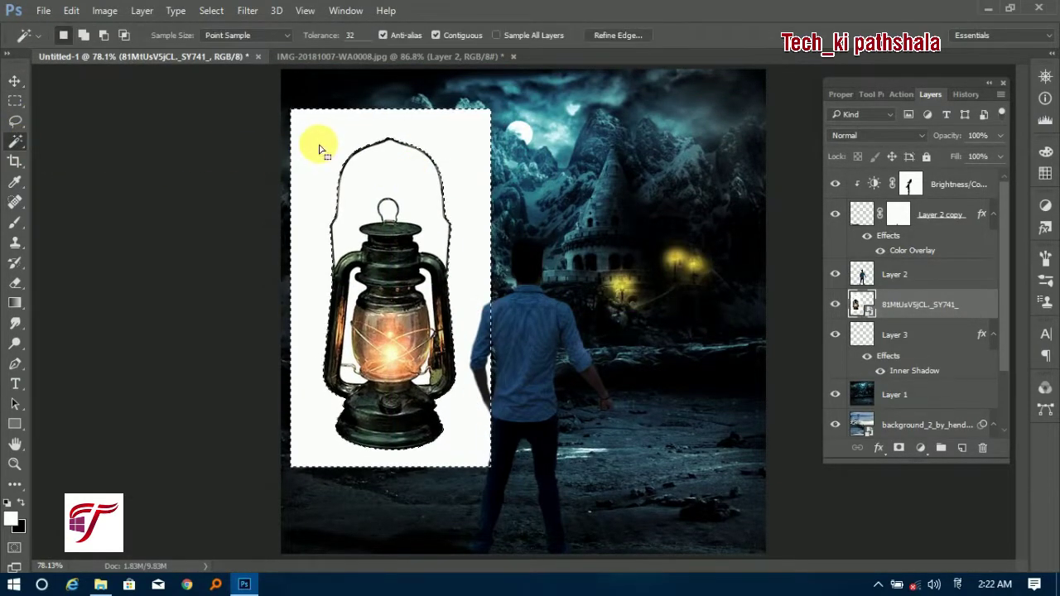
{"action": "key", "text": "Delete"}
{"action": "left_click", "coordinate": [509, 230]}
{"action": "right_click", "coordinate": [952, 304]}
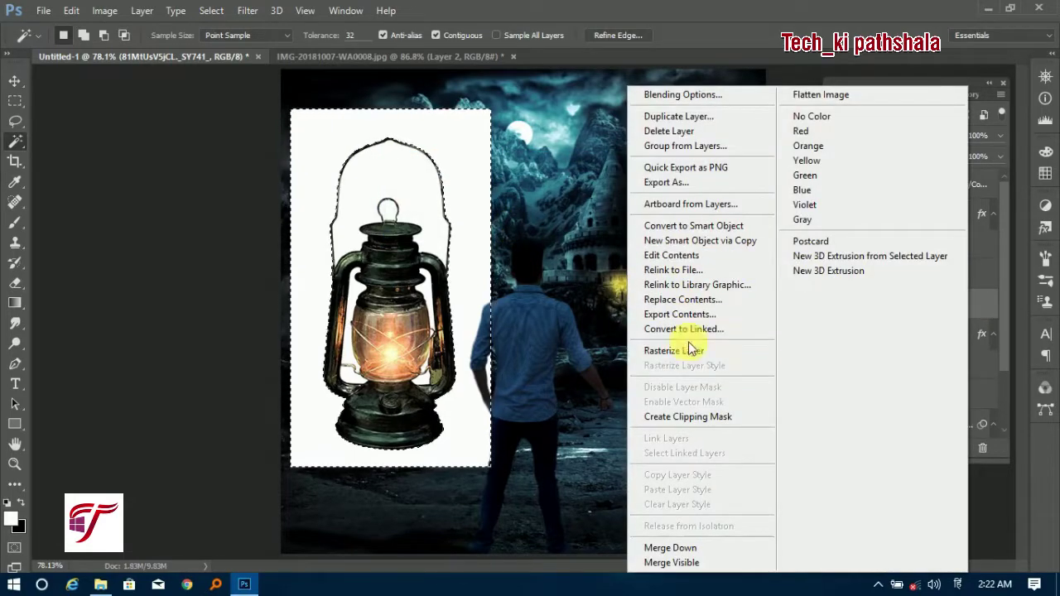
{"action": "left_click", "coordinate": [600, 414]}
{"action": "key", "text": "Delete"}
Step: Delete the remaining white patches inside the handle, sides and bottom of the lantern
{"action": "left_click", "coordinate": [407, 187]}
{"action": "key", "text": "Delete"}
{"action": "key", "text": "ctrl+d"}
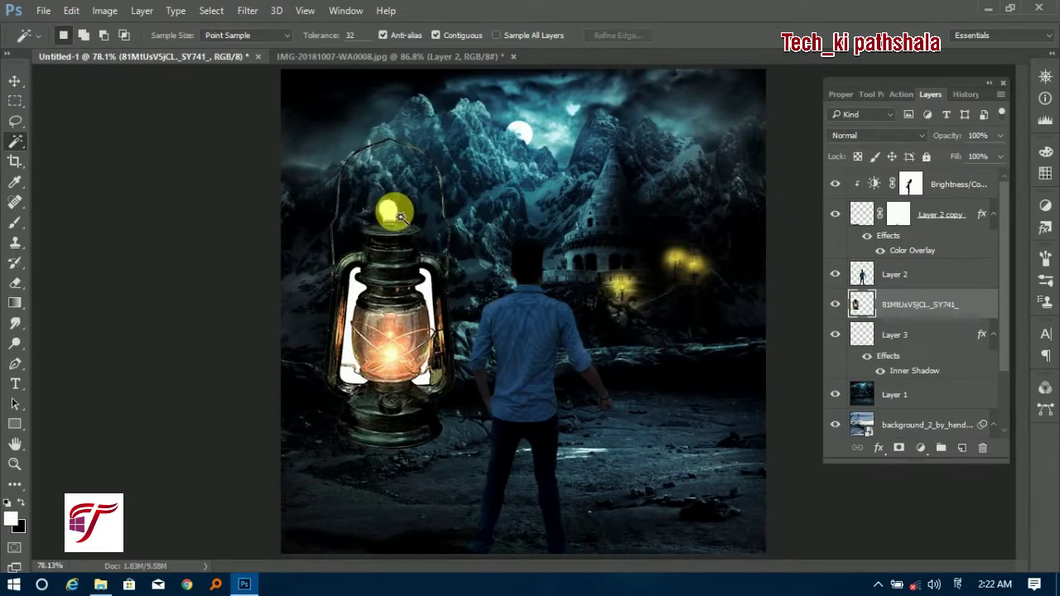
{"action": "left_click", "coordinate": [432, 279]}
{"action": "key", "text": "Delete"}
{"action": "left_click", "coordinate": [355, 315]}
{"action": "key", "text": "Delete"}
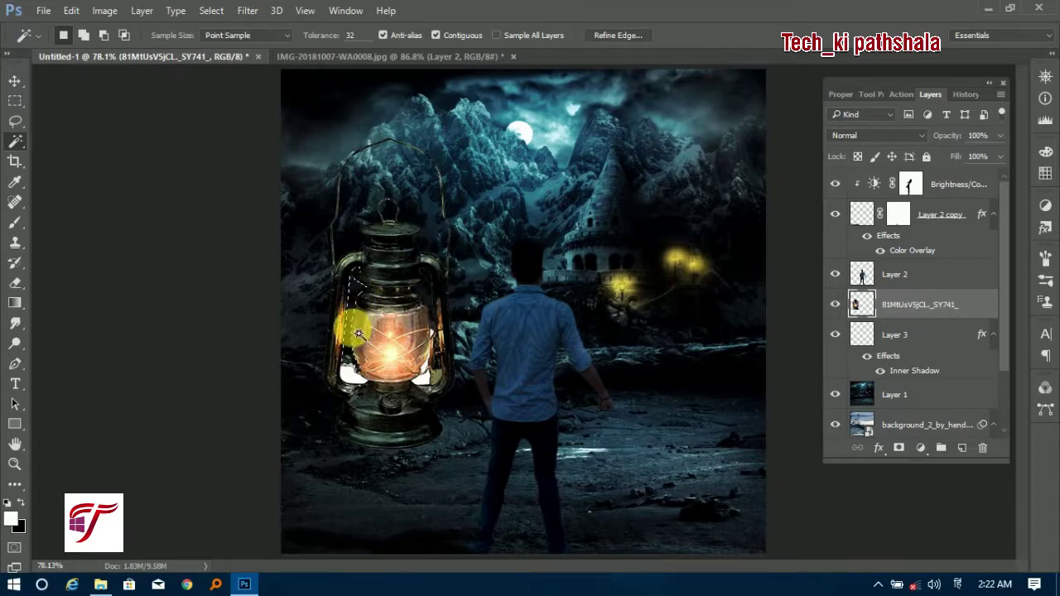
{"action": "key", "text": "Delete"}
{"action": "left_click", "coordinate": [424, 374]}
{"action": "key", "text": "Delete"}
{"action": "left_click", "coordinate": [438, 341]}
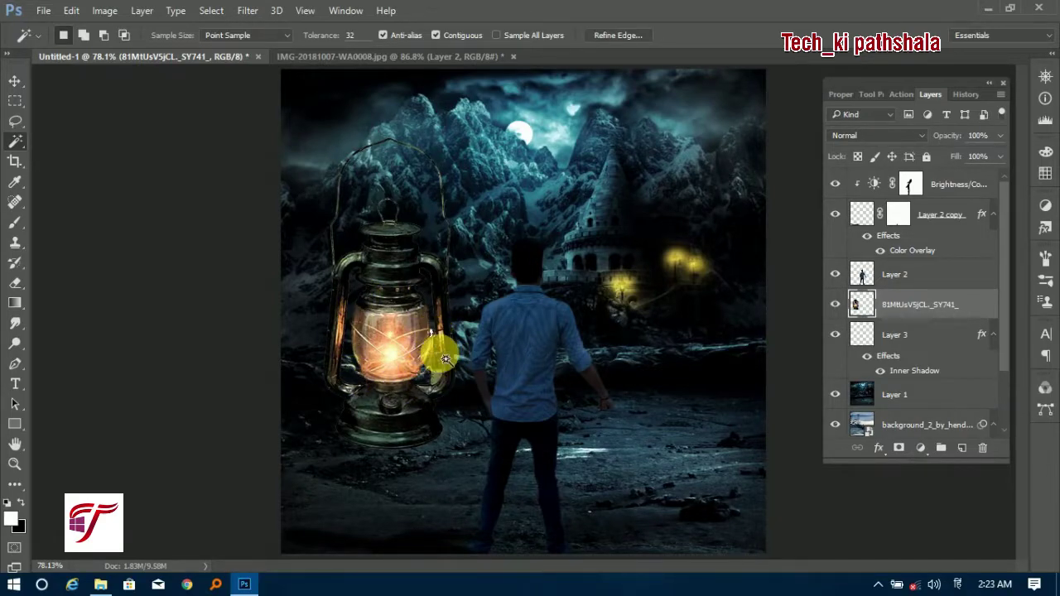
{"action": "left_click", "coordinate": [15, 81]}
Step: Scale the lantern down and move it beside the man's hand
{"action": "key", "text": "ctrl+t"}
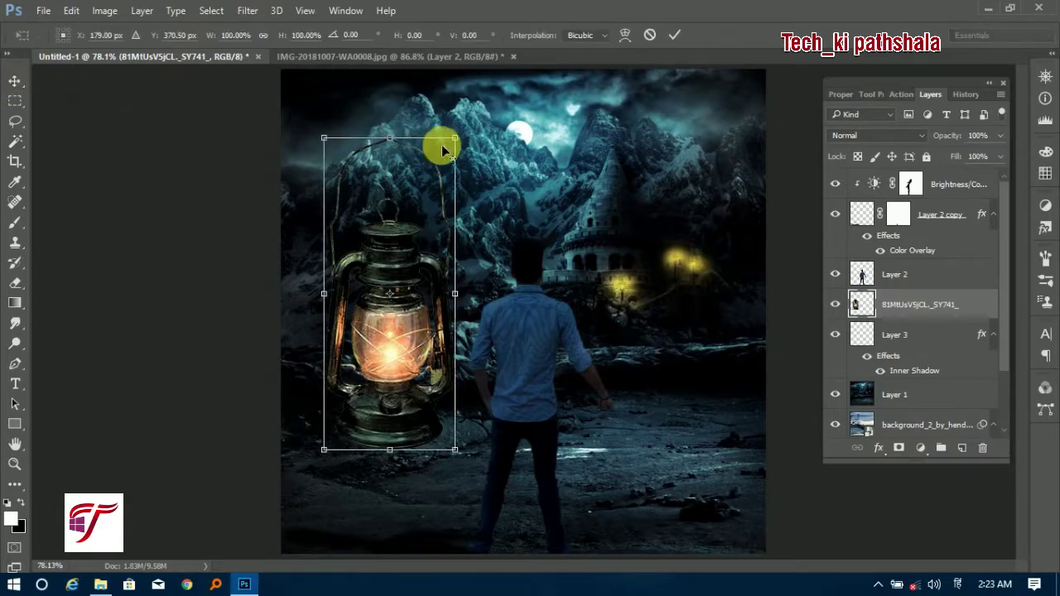
{"action": "left_click_drag", "start_coordinate": [455, 138], "coordinate": [407, 224]}
{"action": "mouse_move", "coordinate": [402, 298]}
{"action": "left_mouse_down"}
{"action": "mouse_move", "coordinate": [652, 506]}
{"action": "mouse_move", "coordinate": [611, 490]}
{"action": "mouse_move", "coordinate": [614, 472]}
{"action": "left_mouse_up"}
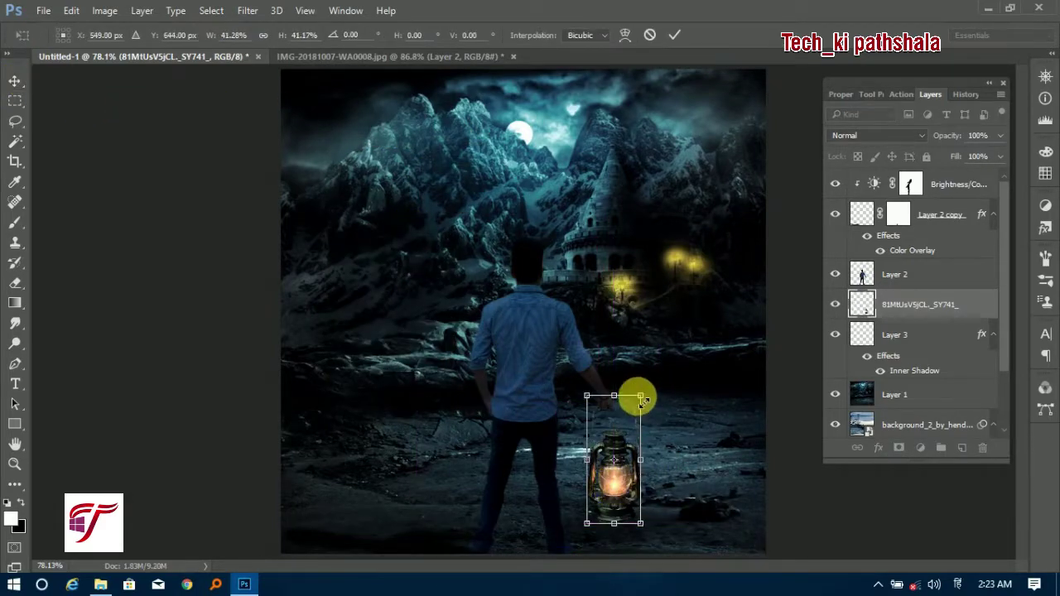
{"action": "left_click_drag", "start_coordinate": [641, 400], "coordinate": [623, 439]}
{"action": "key", "text": "Return"}
{"action": "key", "text": "ctrl+plus"}
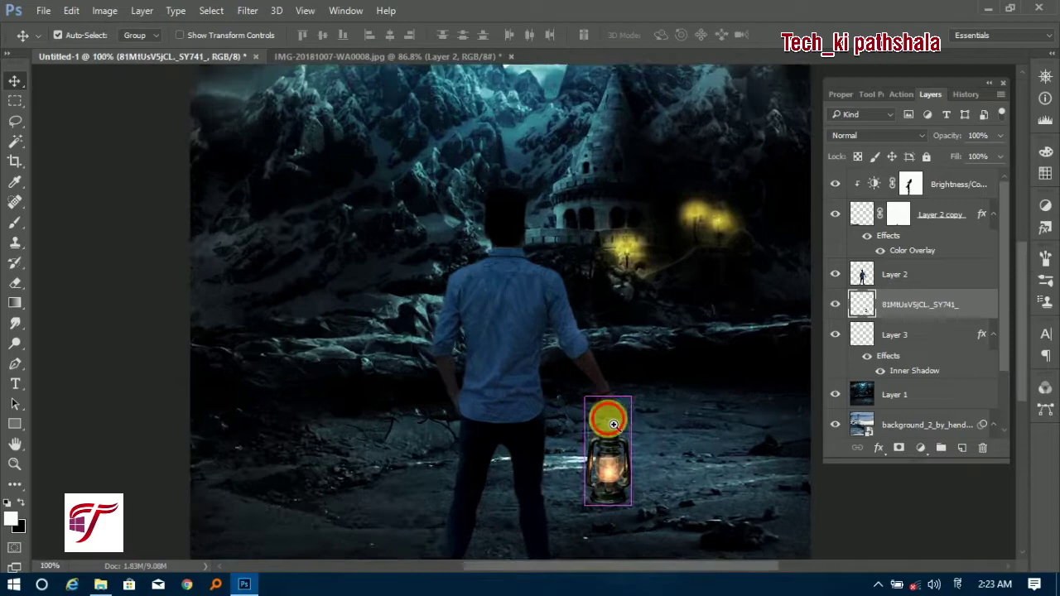
{"action": "key", "text": "ctrl+plus"}
{"action": "left_click_drag", "start_coordinate": [581, 276], "coordinate": [575, 294]}
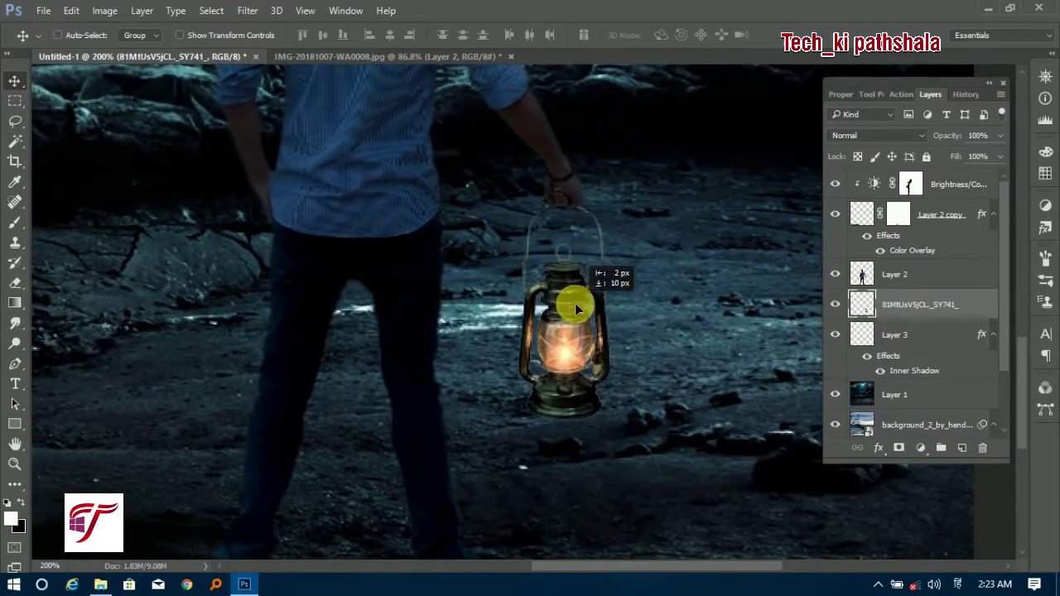
Step: Shrink the lantern to about 80%, hang it from his hand, and stack it above his layer
{"action": "key", "text": "ctrl+t"}
{"action": "left_click_drag", "start_coordinate": [620, 208], "coordinate": [592, 249]}
{"action": "left_click_drag", "start_coordinate": [576, 358], "coordinate": [578, 313]}
{"action": "key", "text": "Return"}
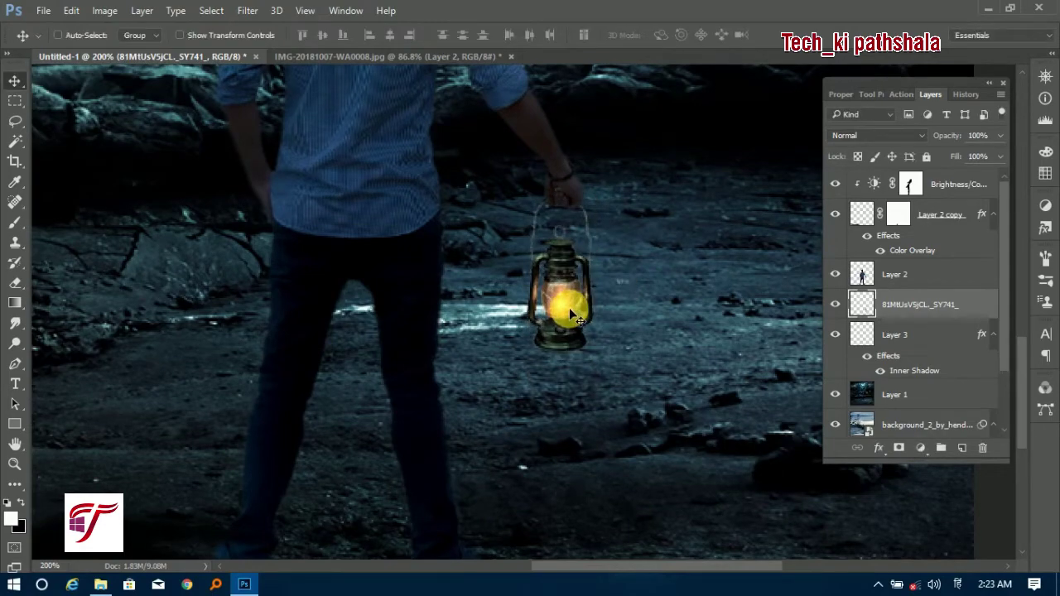
{"action": "left_click_drag", "start_coordinate": [974, 303], "coordinate": [970, 276]}
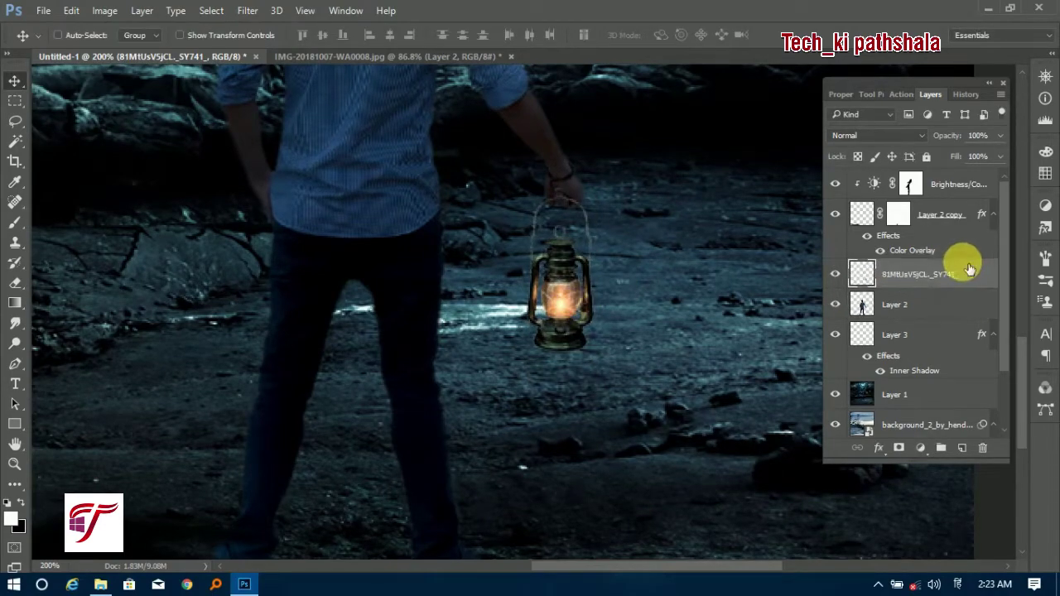
{"action": "key", "text": "ctrl"}
{"action": "left_click", "coordinate": [566, 204], "text": "ctrl"}
{"action": "key", "text": "e"}
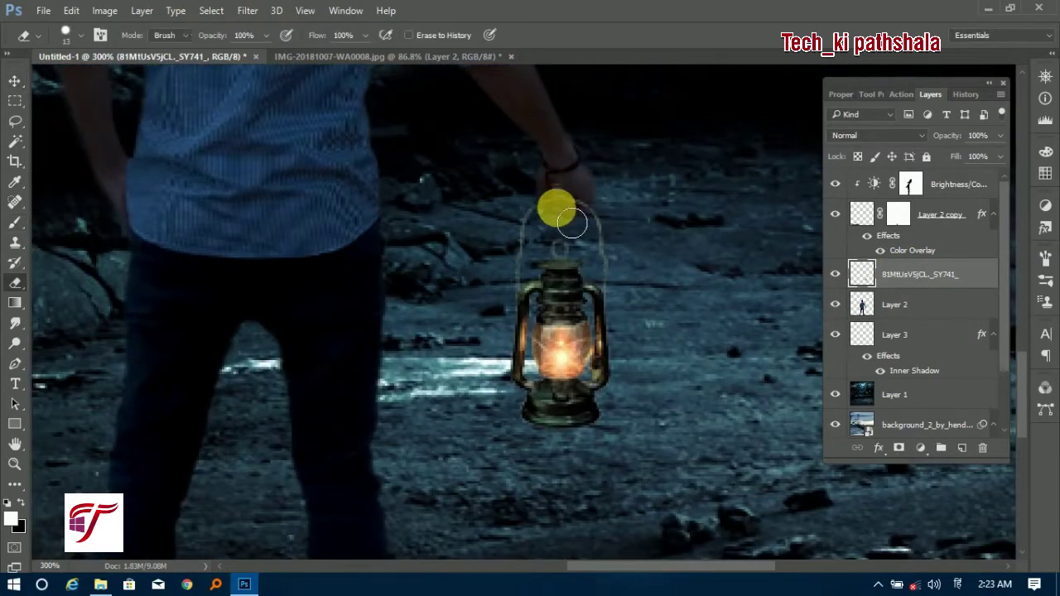
{"action": "left_click", "coordinate": [15, 83]}
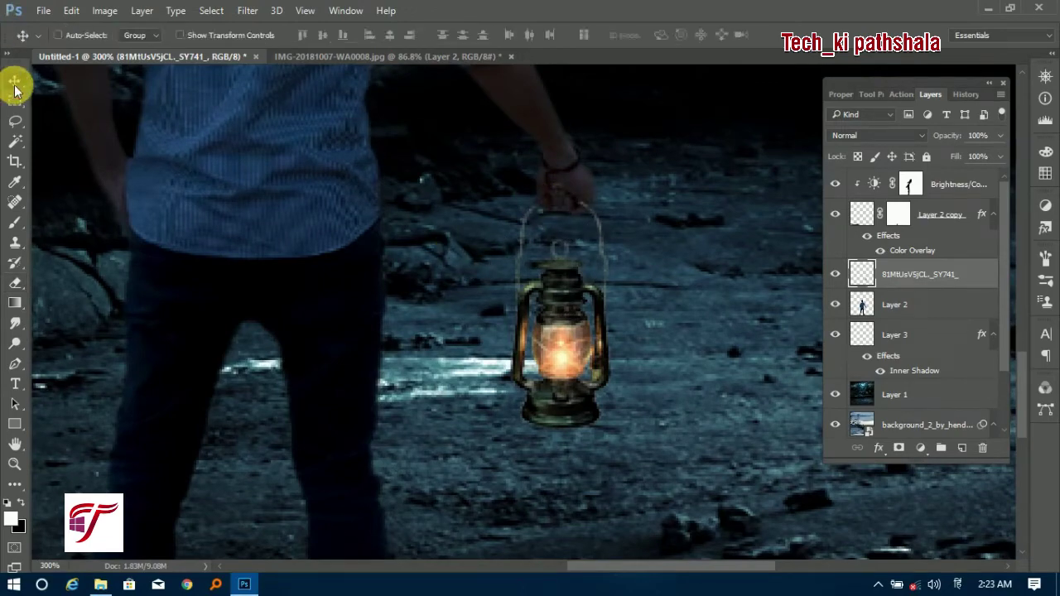
{"action": "key", "text": "ctrl+0"}
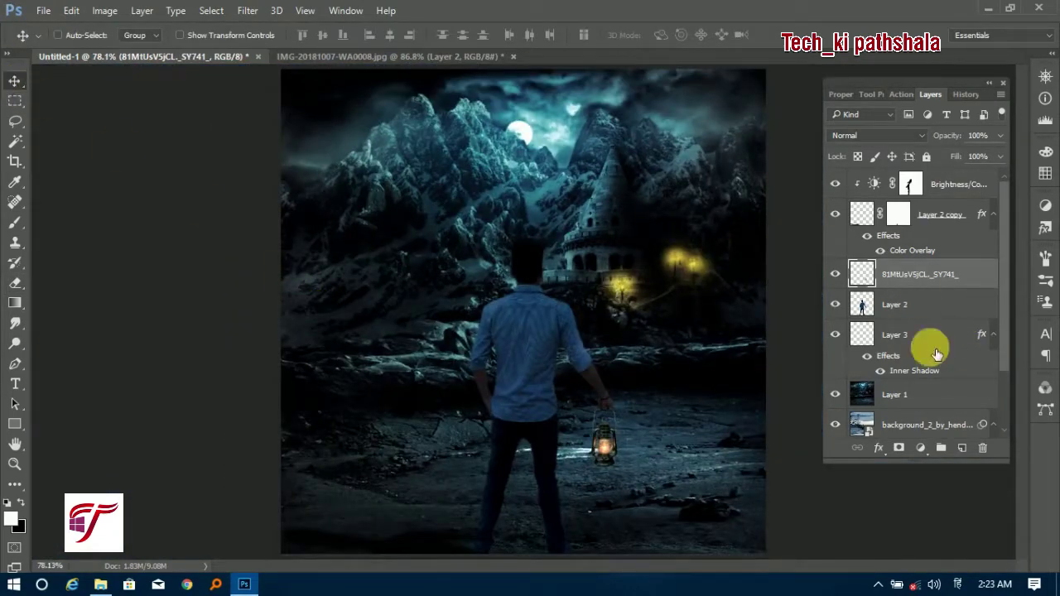
Step: On a new layer, paint a bright yellow glow over the lantern
{"action": "left_click", "coordinate": [962, 448]}
{"action": "key", "text": "b"}
{"action": "left_click", "coordinate": [11, 520]}
{"action": "left_click", "coordinate": [275, 389]}
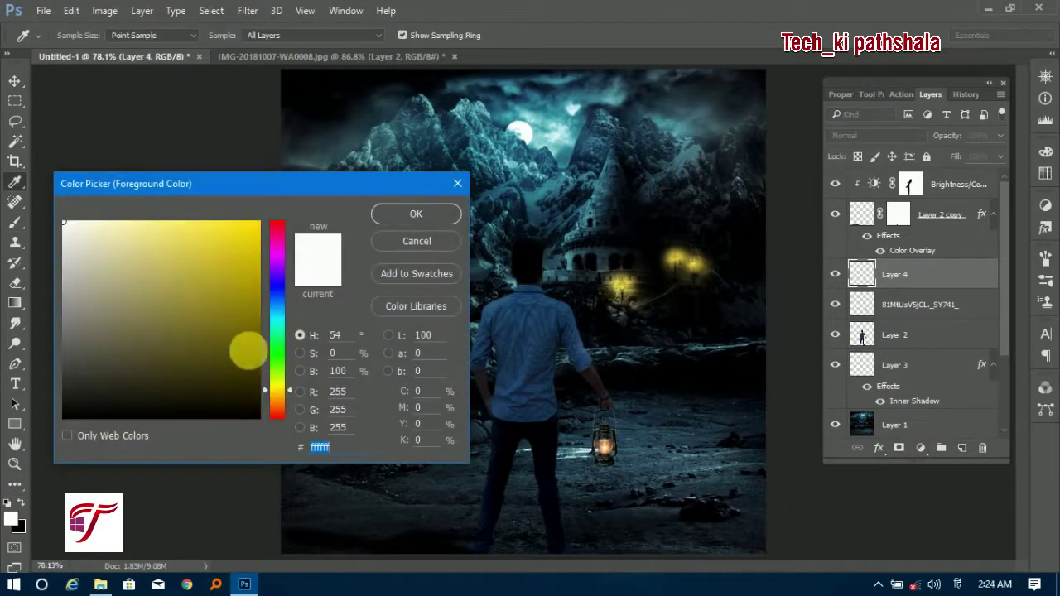
{"action": "left_click_drag", "start_coordinate": [248, 351], "coordinate": [310, 199]}
{"action": "left_click", "coordinate": [378, 213]}
{"action": "left_click", "coordinate": [604, 448]}
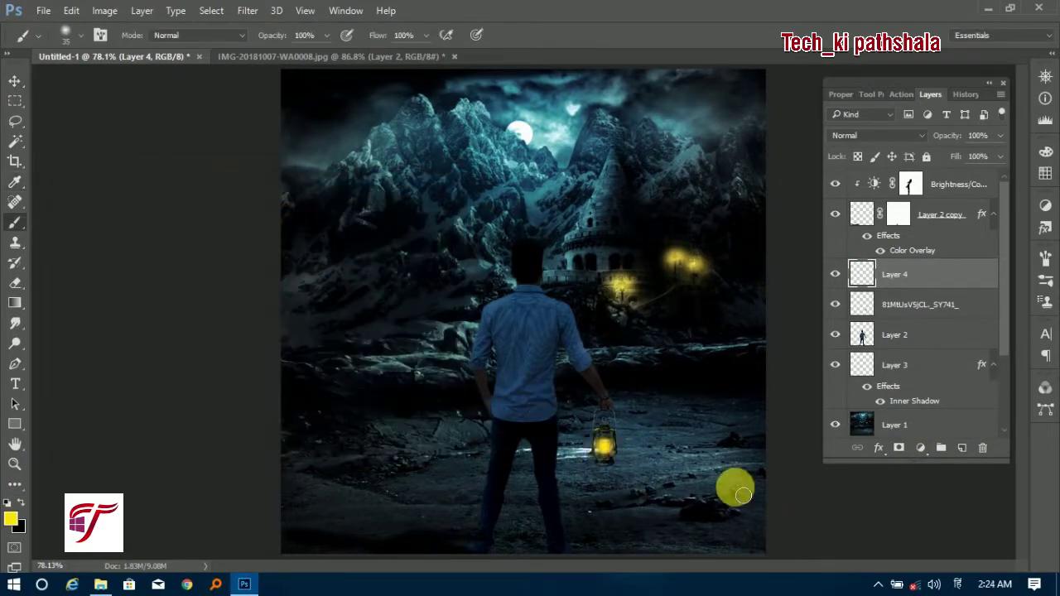
Step: Set the lantern glow layer to Overlay and add an empty Layer 5 above it
{"action": "left_click", "coordinate": [874, 135]}
{"action": "left_click", "coordinate": [871, 289]}
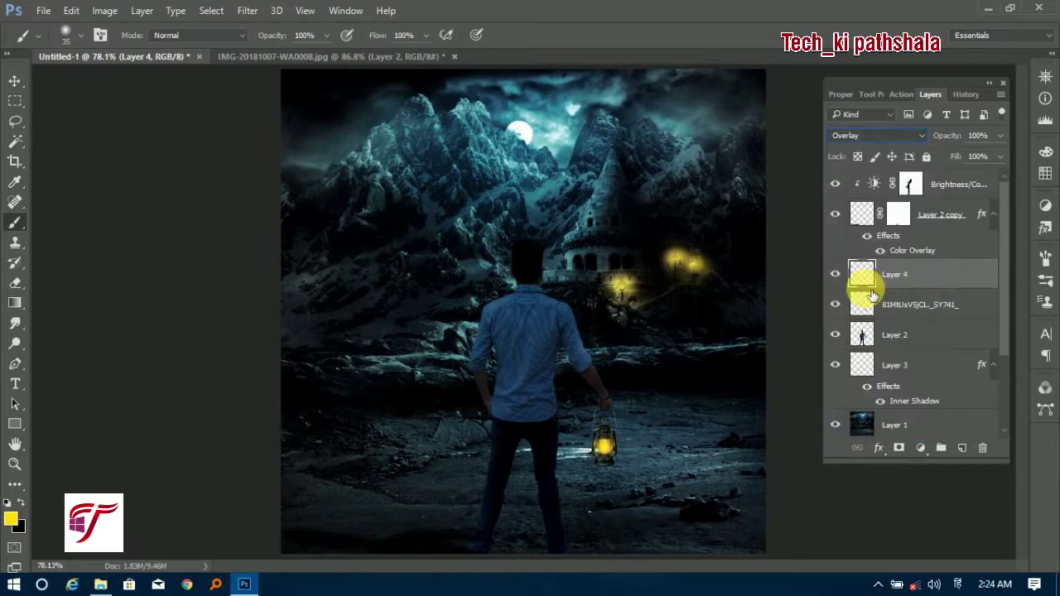
{"action": "left_click", "coordinate": [855, 137]}
{"action": "left_click", "coordinate": [867, 241]}
{"action": "left_click", "coordinate": [865, 136]}
{"action": "left_click", "coordinate": [868, 288]}
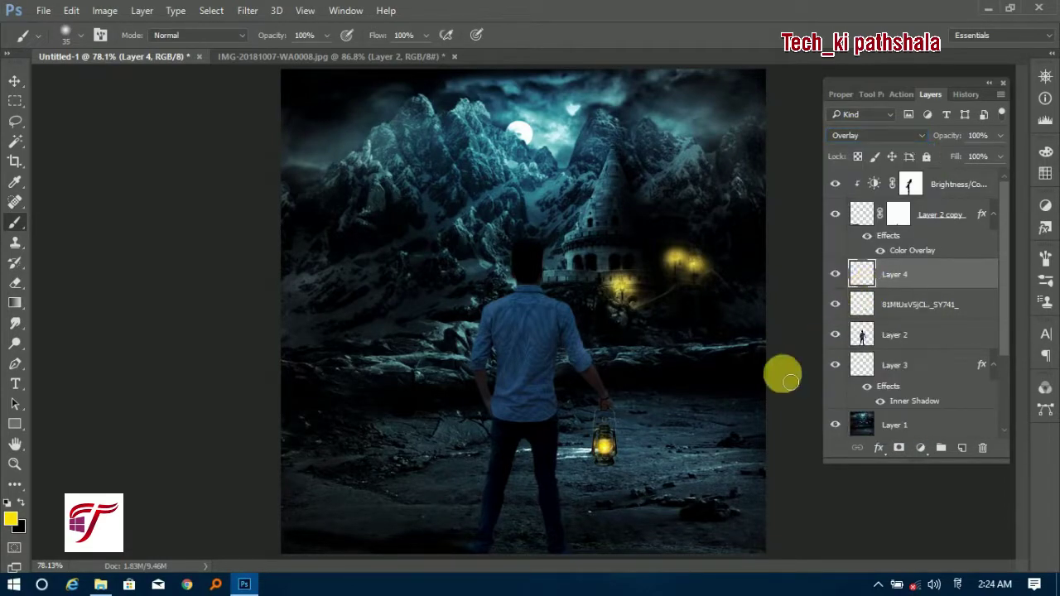
{"action": "left_click", "coordinate": [14, 81]}
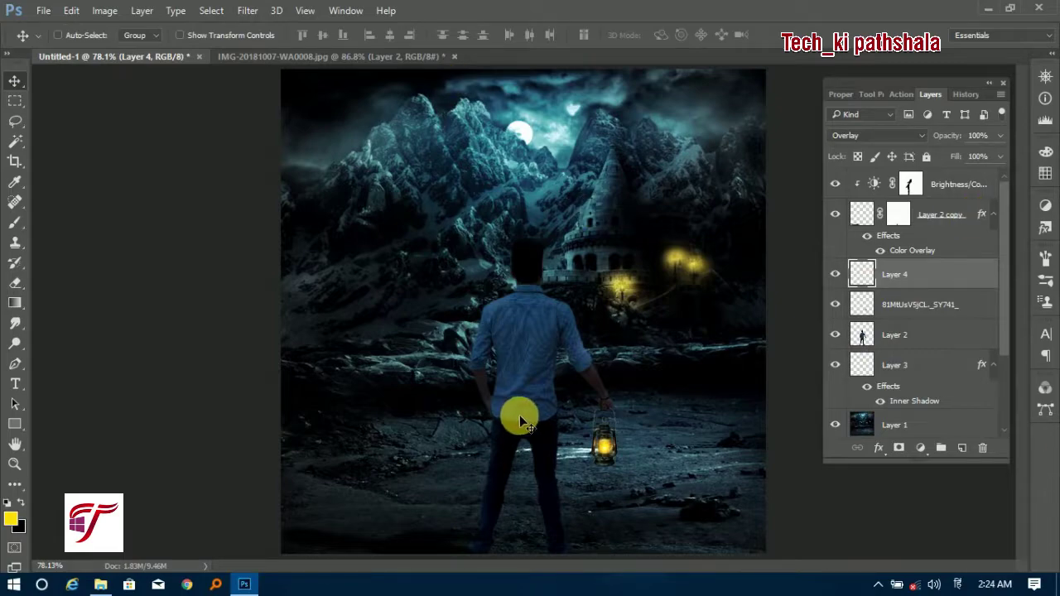
{"action": "left_click", "coordinate": [962, 447]}
Step: Paint a large soft yellow glow below the lantern and set the layer to Overlay
{"action": "key", "text": "b"}
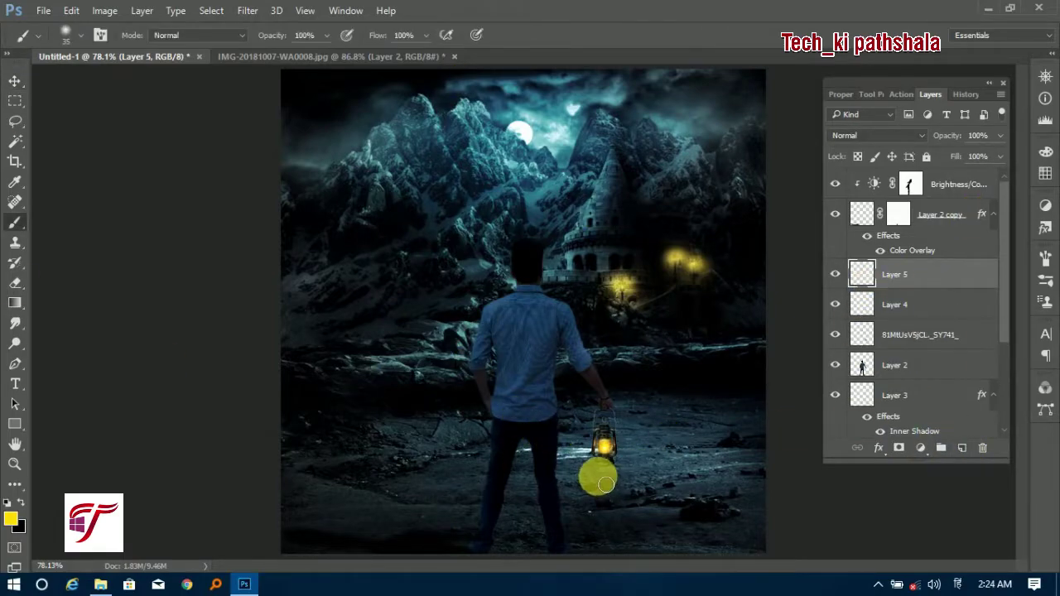
{"action": "left_click", "coordinate": [605, 501]}
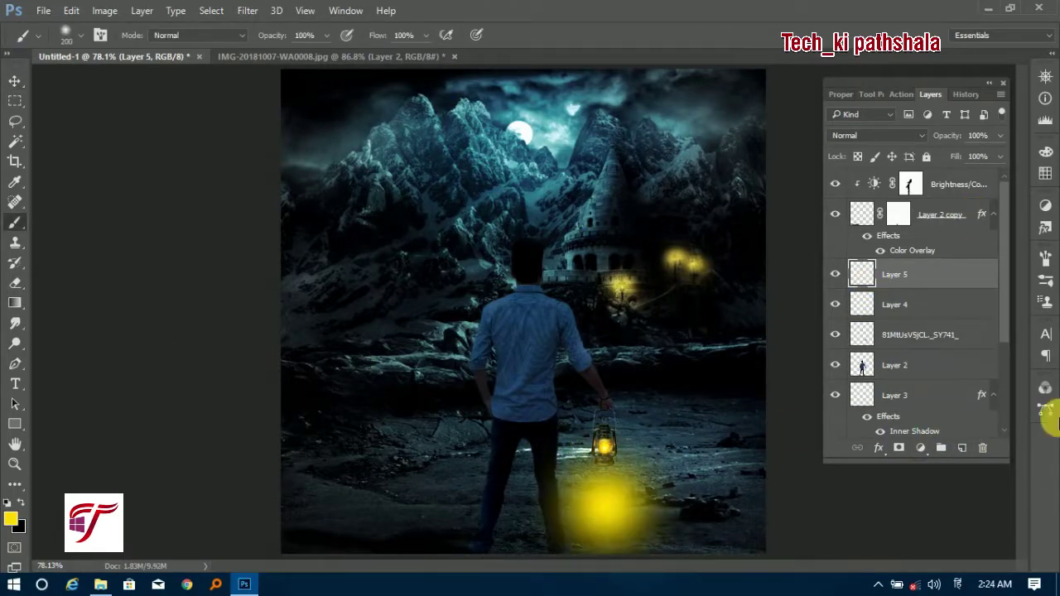
{"action": "left_click", "coordinate": [14, 81]}
{"action": "left_click", "coordinate": [876, 135]}
{"action": "left_click", "coordinate": [870, 295]}
{"action": "left_click_drag", "start_coordinate": [590, 521], "coordinate": [601, 522]}
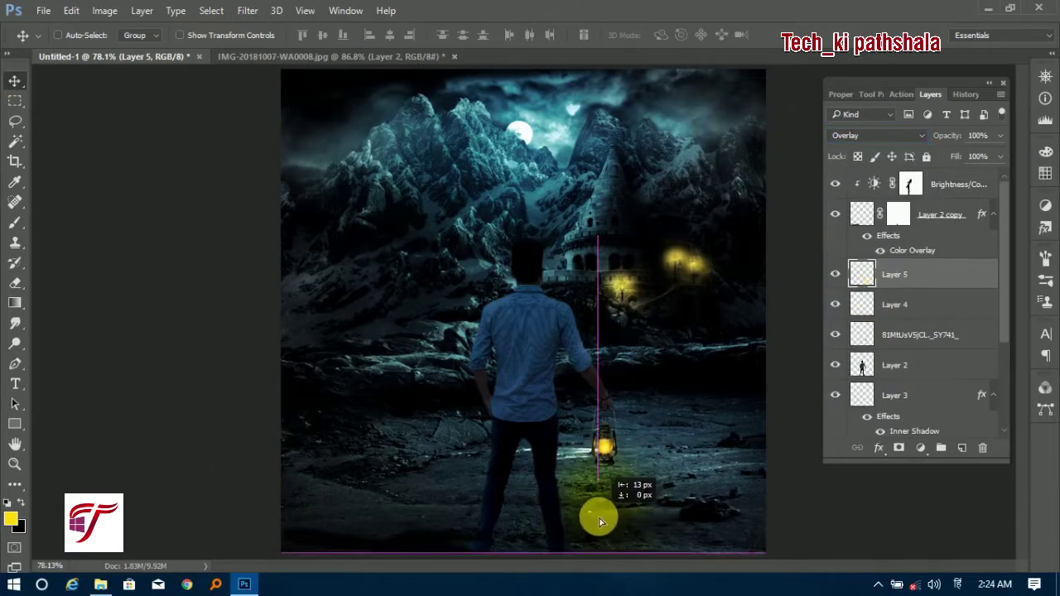
Step: Stretch the ground glow wider and taller, centred under the lantern
{"action": "key", "text": "ctrl+t"}
{"action": "left_click_drag", "start_coordinate": [698, 491], "coordinate": [841, 496]}
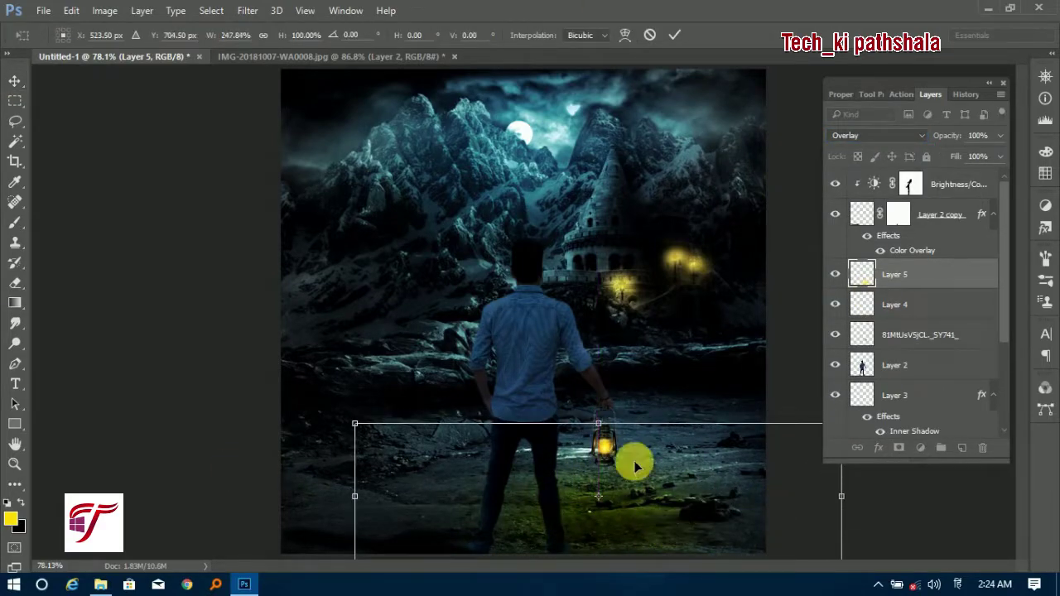
{"action": "left_click_drag", "start_coordinate": [598, 424], "coordinate": [591, 406]}
{"action": "left_click_drag", "start_coordinate": [658, 518], "coordinate": [706, 522]}
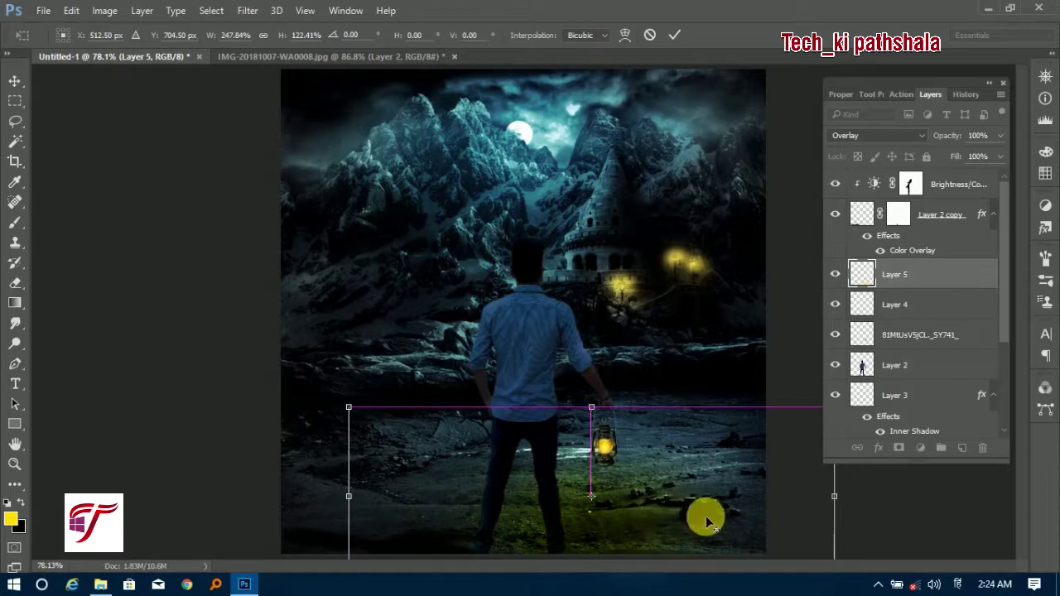
{"action": "left_click_drag", "start_coordinate": [834, 497], "coordinate": [843, 499]}
{"action": "key", "text": "Return"}
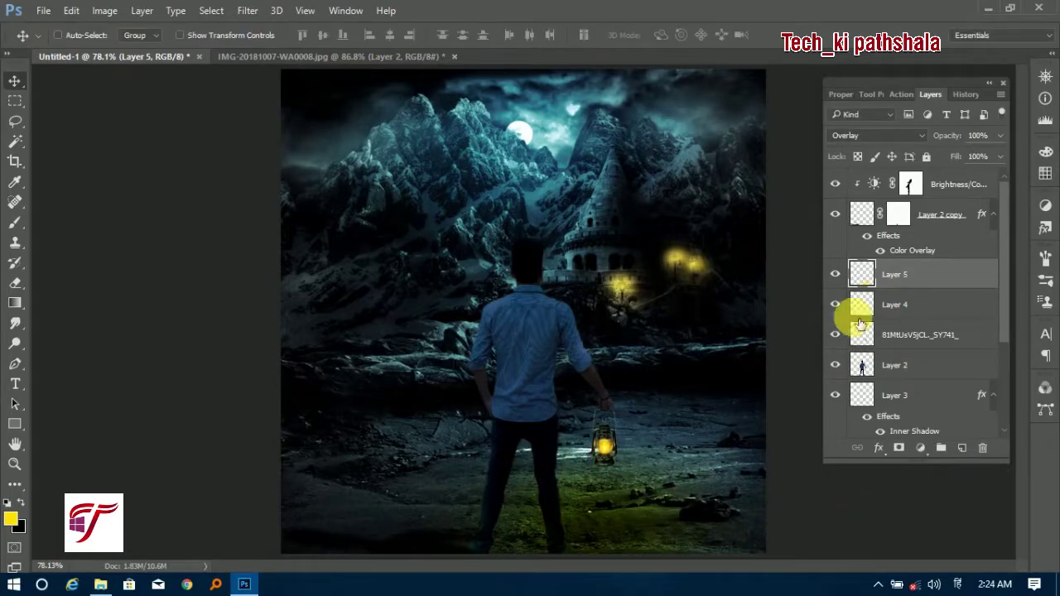
{"action": "left_click", "coordinate": [914, 307]}
{"action": "left_click", "coordinate": [912, 274]}
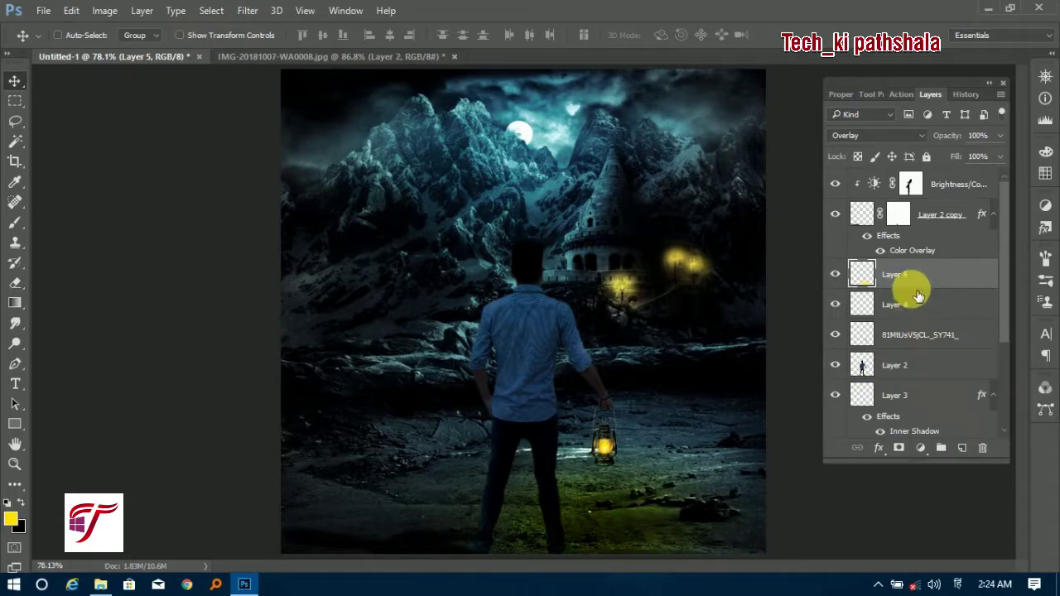
Step: Paint an orange ground glow on new Layer 6 and set it to Overlay at 70%
{"action": "left_click", "coordinate": [961, 448]}
{"action": "left_click", "coordinate": [11, 520]}
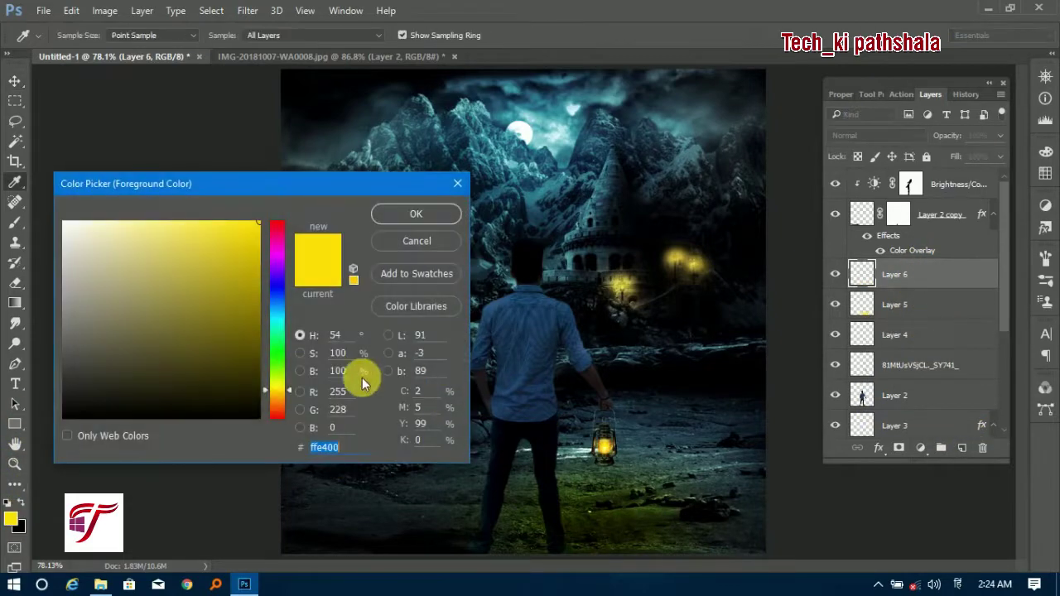
{"action": "left_click", "coordinate": [276, 399]}
{"action": "left_click", "coordinate": [394, 219]}
{"action": "key", "text": "b"}
{"action": "mouse_move", "coordinate": [577, 530]}
{"action": "left_mouse_down"}
{"action": "mouse_move", "coordinate": [675, 563]}
{"action": "mouse_move", "coordinate": [660, 509]}
{"action": "mouse_move", "coordinate": [550, 516]}
{"action": "mouse_move", "coordinate": [651, 525]}
{"action": "left_mouse_up"}
{"action": "key", "text": "v"}
{"action": "left_click", "coordinate": [878, 135]}
{"action": "left_click", "coordinate": [861, 285]}
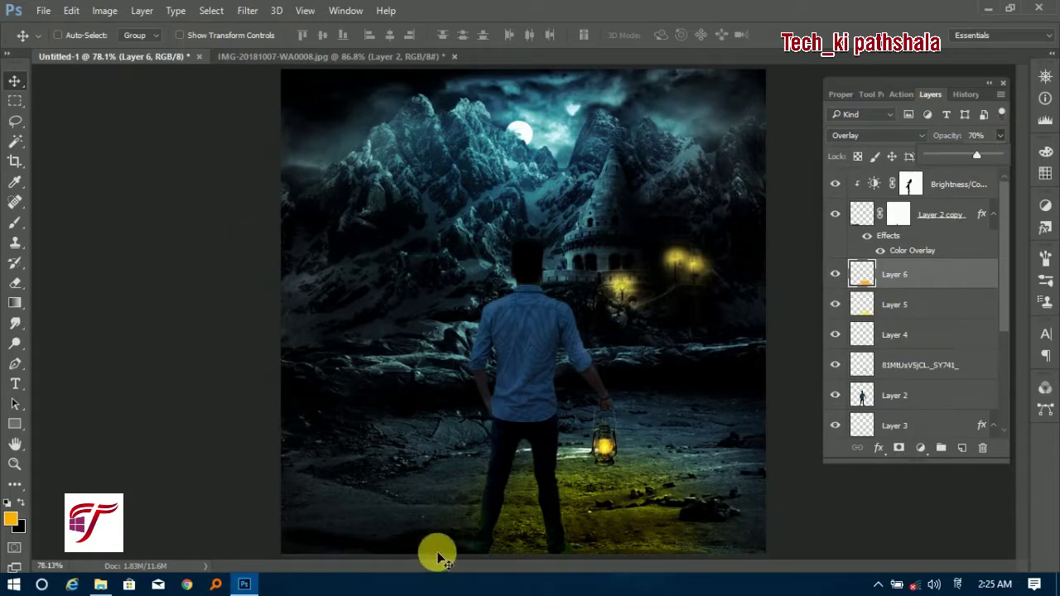
Step: Paint a glow dot on the lantern on Layer 7, set to Overlay at 58%
{"action": "left_click", "coordinate": [961, 447]}
{"action": "left_click", "coordinate": [11, 518]}
{"action": "left_click", "coordinate": [407, 214]}
{"action": "key", "text": "b"}
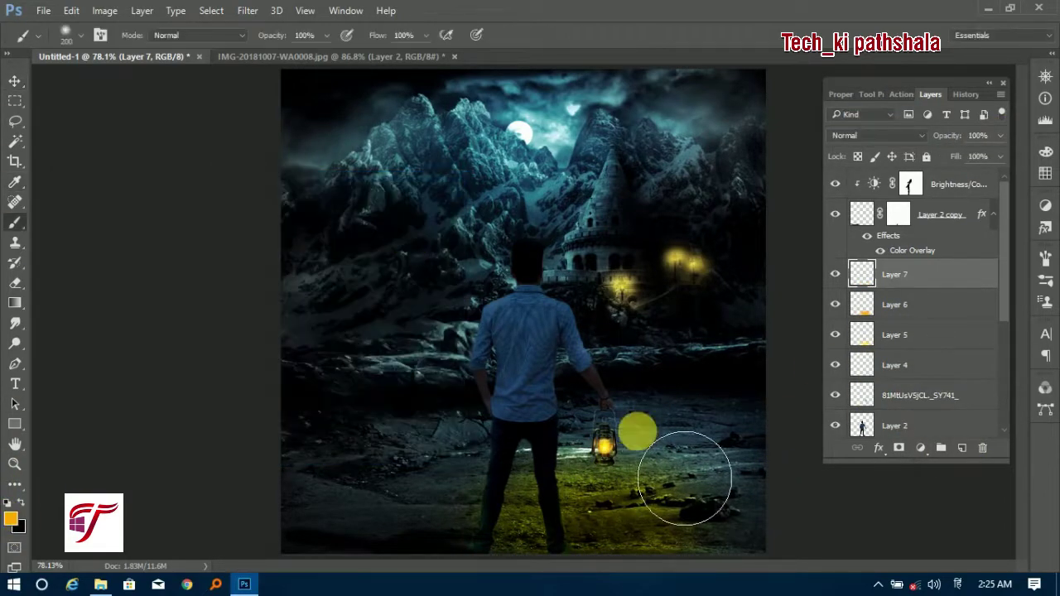
{"action": "left_click", "coordinate": [607, 460]}
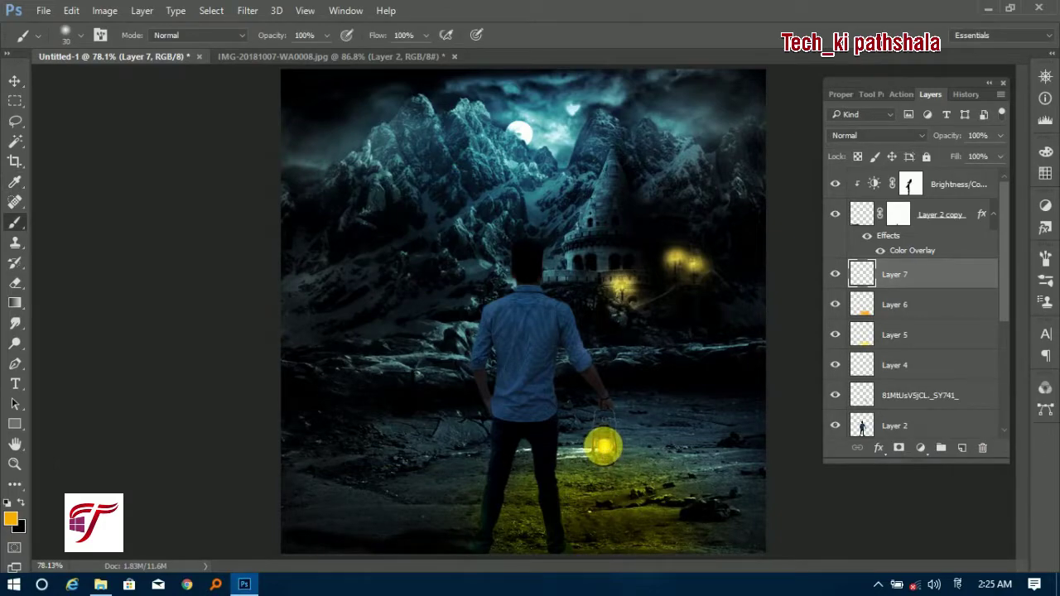
{"action": "left_click", "coordinate": [867, 136]}
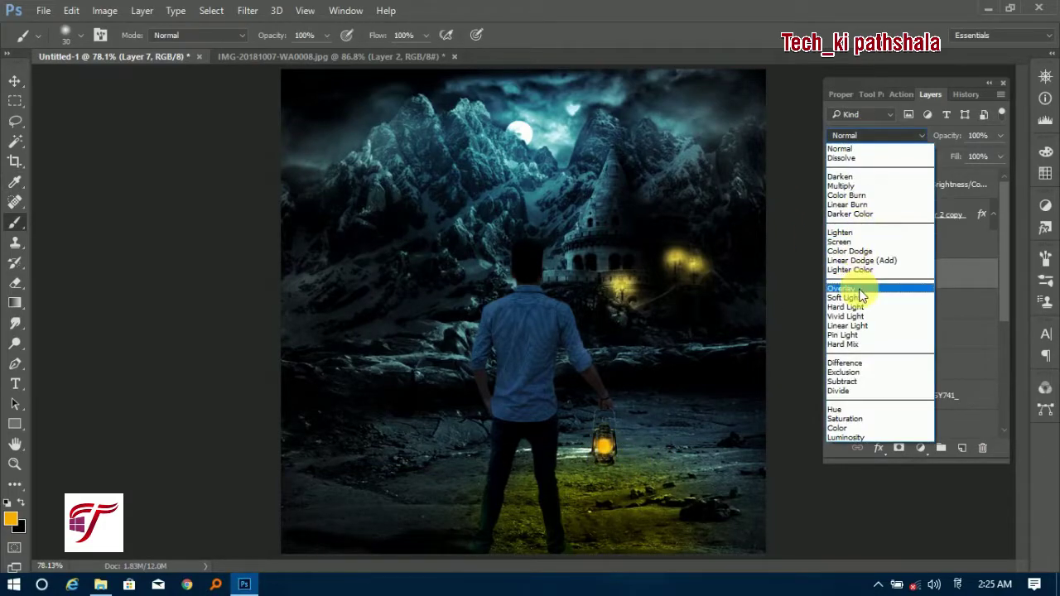
{"action": "left_click", "coordinate": [857, 285]}
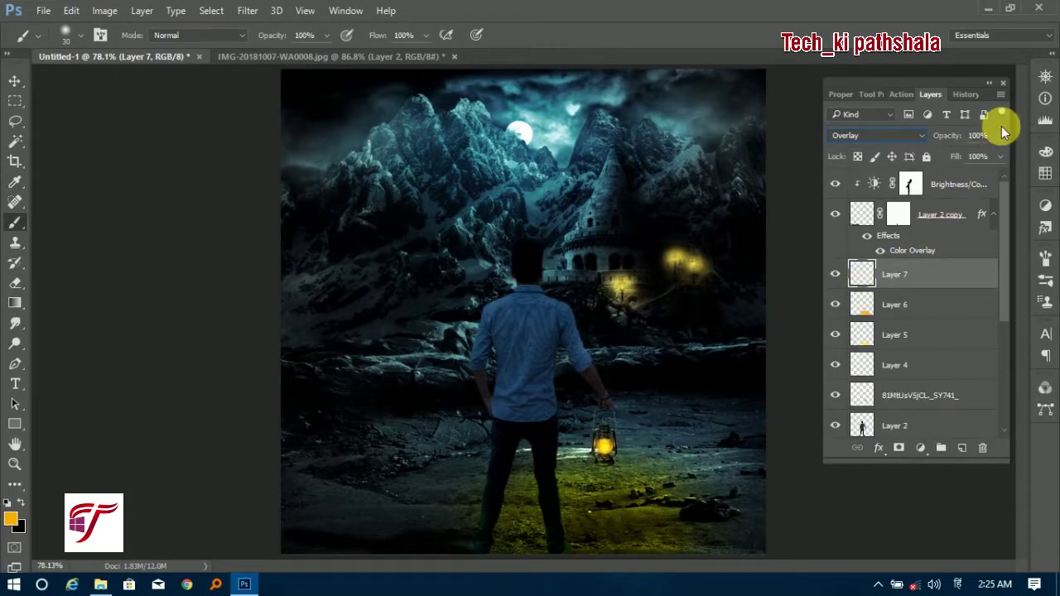
{"action": "left_click", "coordinate": [14, 80]}
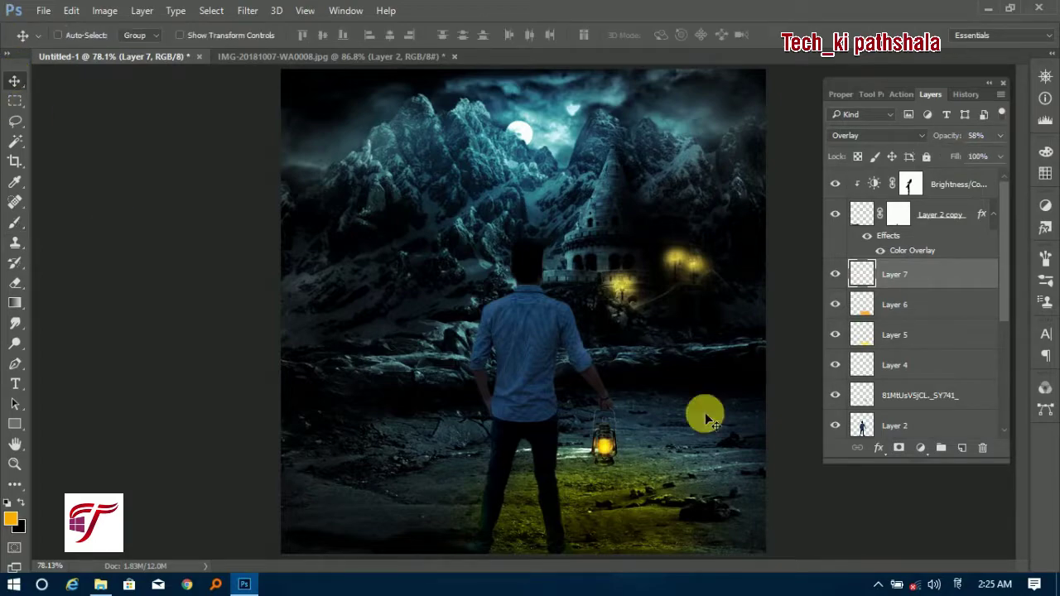
Step: On new Layer 8, paint yellow glow up the man's legs with a size 40 brush at 15% opacity
{"action": "left_click", "coordinate": [966, 447]}
{"action": "key", "text": "b"}
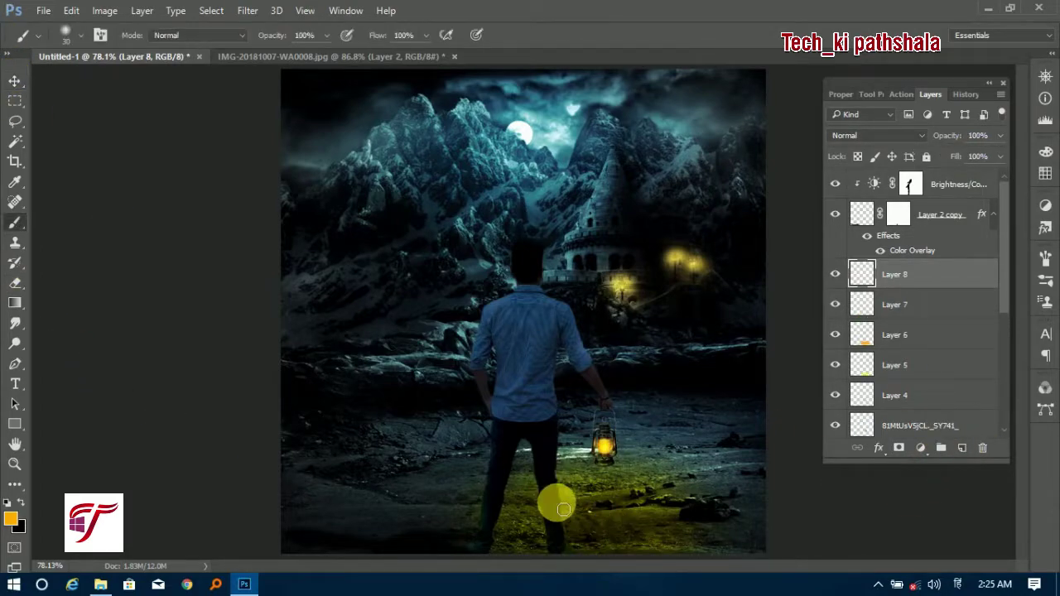
{"action": "key", "text": "bracketright"}
{"action": "left_click_drag", "start_coordinate": [289, 53], "coordinate": [265, 55]}
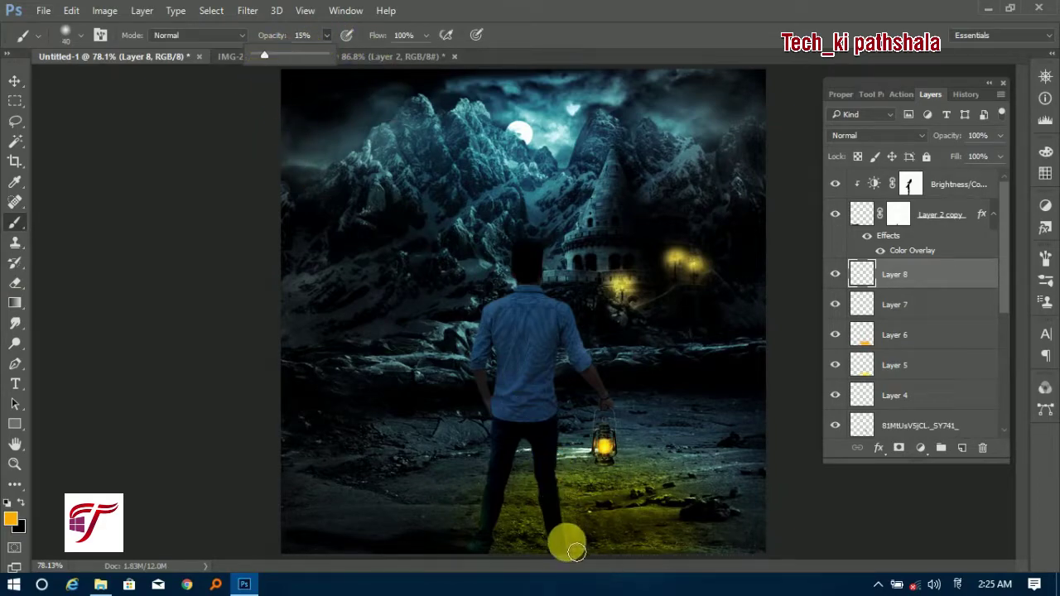
{"action": "left_click_drag", "start_coordinate": [569, 515], "coordinate": [557, 414]}
{"action": "mouse_move", "coordinate": [494, 505]}
{"action": "left_mouse_down"}
{"action": "mouse_move", "coordinate": [514, 513]}
{"action": "mouse_move", "coordinate": [490, 559]}
{"action": "mouse_move", "coordinate": [560, 422]}
{"action": "mouse_move", "coordinate": [571, 347]}
{"action": "mouse_move", "coordinate": [584, 380]}
{"action": "mouse_move", "coordinate": [580, 356]}
{"action": "mouse_move", "coordinate": [528, 463]}
{"action": "left_mouse_up"}
Step: Undo the last strokes and repaint faint glow from the legs up to the hip
{"action": "key", "text": "ctrl+alt+z"}
{"action": "key", "text": "ctrl+alt+z"}
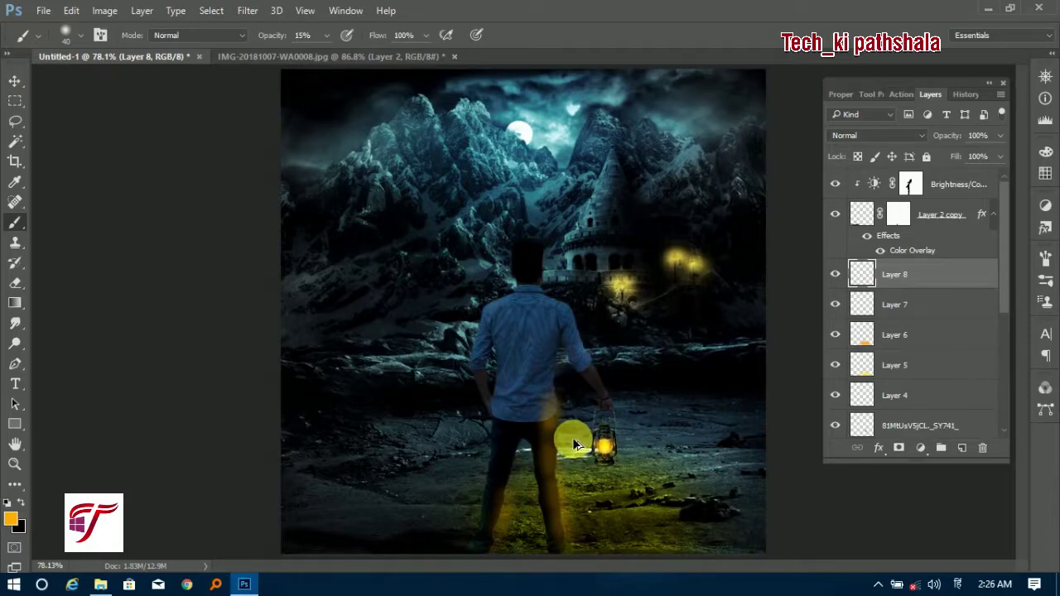
{"action": "key", "text": "ctrl+alt+z"}
{"action": "mouse_move", "coordinate": [563, 504]}
{"action": "left_mouse_down"}
{"action": "mouse_move", "coordinate": [556, 430]}
{"action": "mouse_move", "coordinate": [554, 497]}
{"action": "left_mouse_up"}
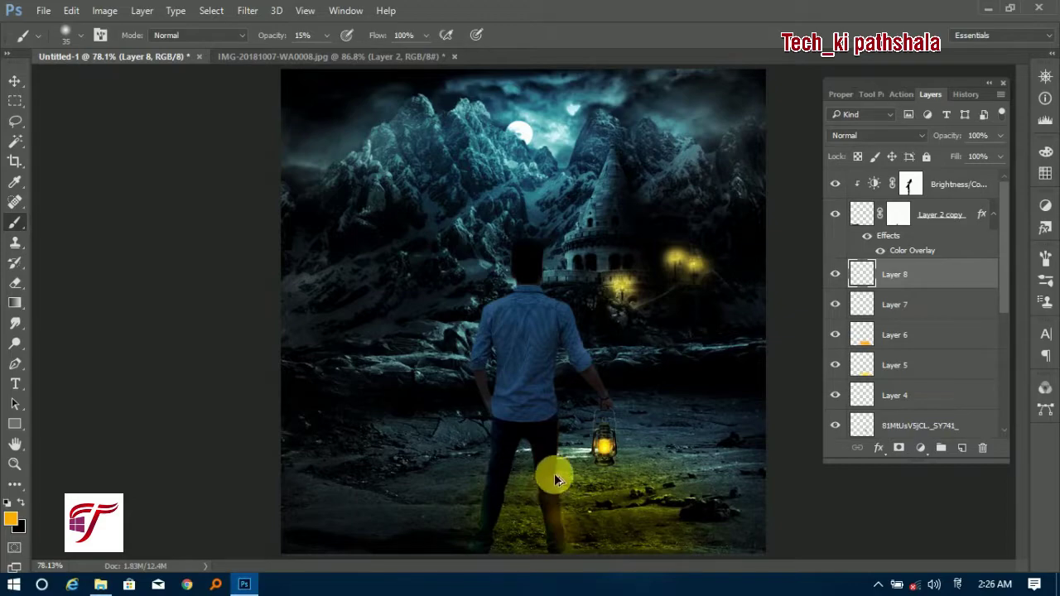
{"action": "mouse_move", "coordinate": [562, 443]}
{"action": "left_mouse_down"}
{"action": "mouse_move", "coordinate": [558, 535]}
{"action": "mouse_move", "coordinate": [558, 525]}
{"action": "mouse_move", "coordinate": [568, 551]}
{"action": "mouse_move", "coordinate": [567, 439]}
{"action": "mouse_move", "coordinate": [558, 506]}
{"action": "mouse_move", "coordinate": [549, 464]}
{"action": "mouse_move", "coordinate": [501, 541]}
{"action": "left_mouse_up"}
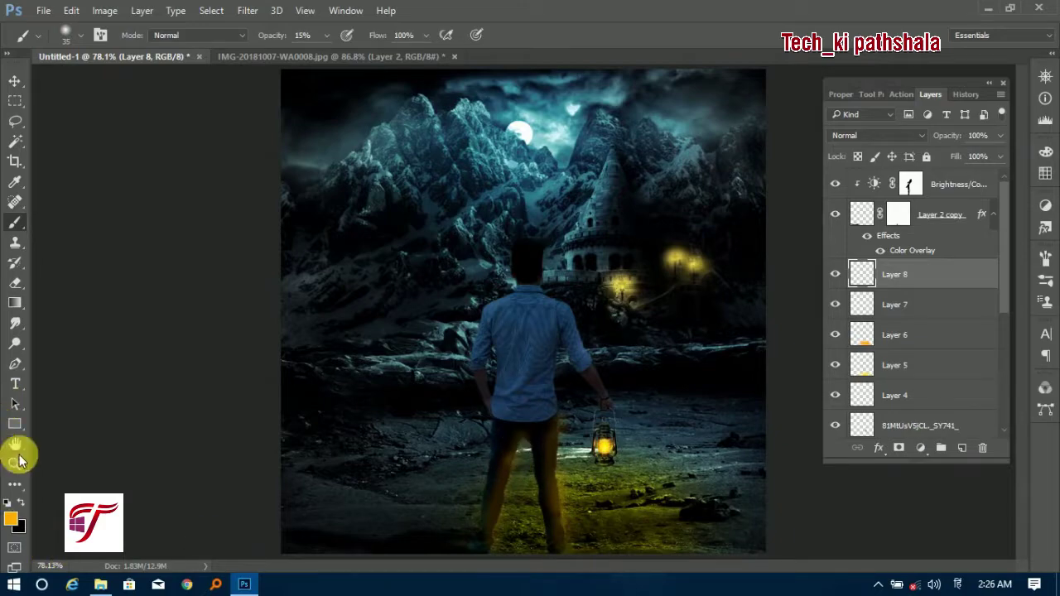
{"action": "mouse_move", "coordinate": [511, 496]}
{"action": "left_mouse_down"}
{"action": "mouse_move", "coordinate": [480, 538]}
{"action": "mouse_move", "coordinate": [555, 424]}
{"action": "left_mouse_up"}
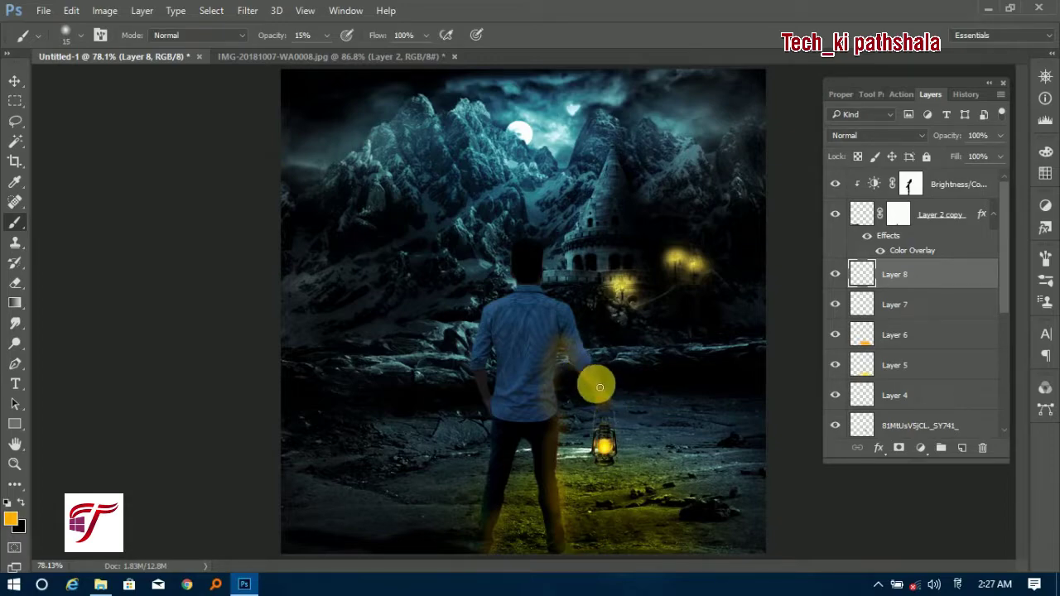
Step: Try Overlay and several other blend modes on Layer 8's glow, then settle back on Normal
{"action": "key", "text": "v"}
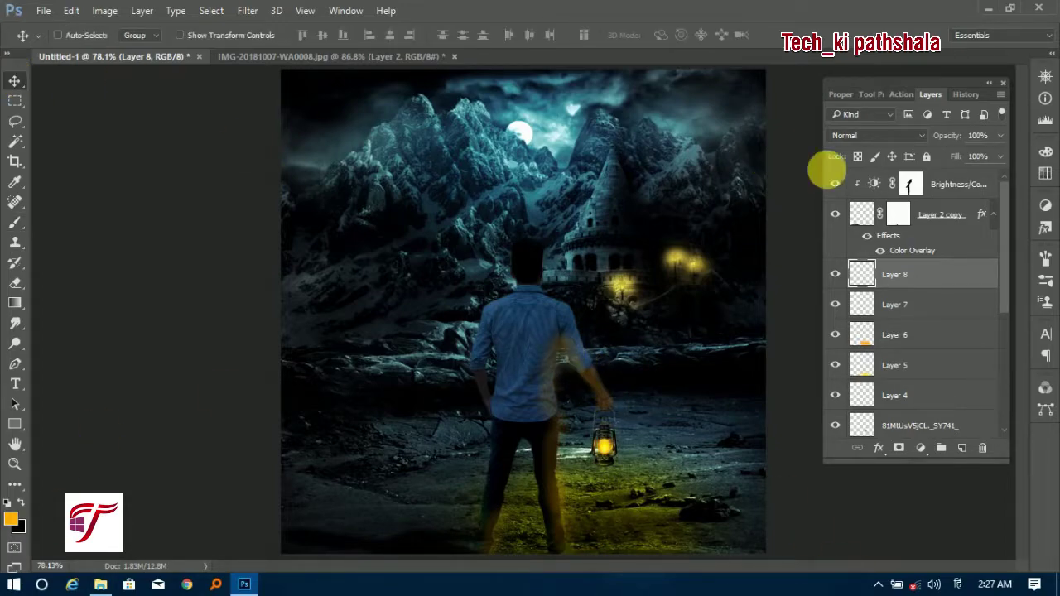
{"action": "left_click", "coordinate": [878, 135]}
{"action": "left_click", "coordinate": [864, 289]}
{"action": "key", "text": "shift+minus"}
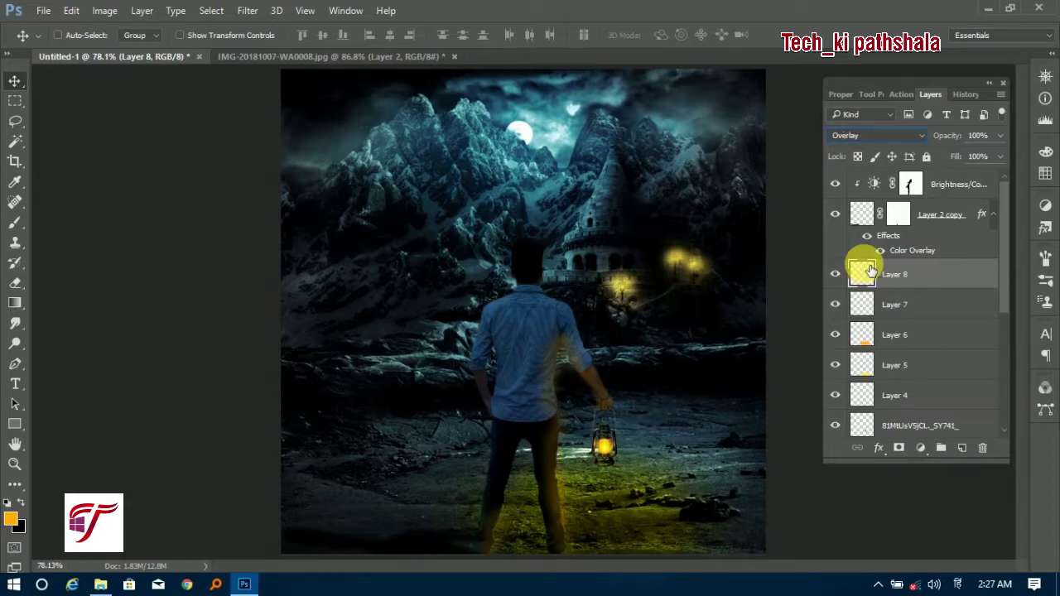
{"action": "key", "text": "shift+plus"}
{"action": "key", "text": "shift+plus"}
{"action": "key", "text": "shift+plus"}
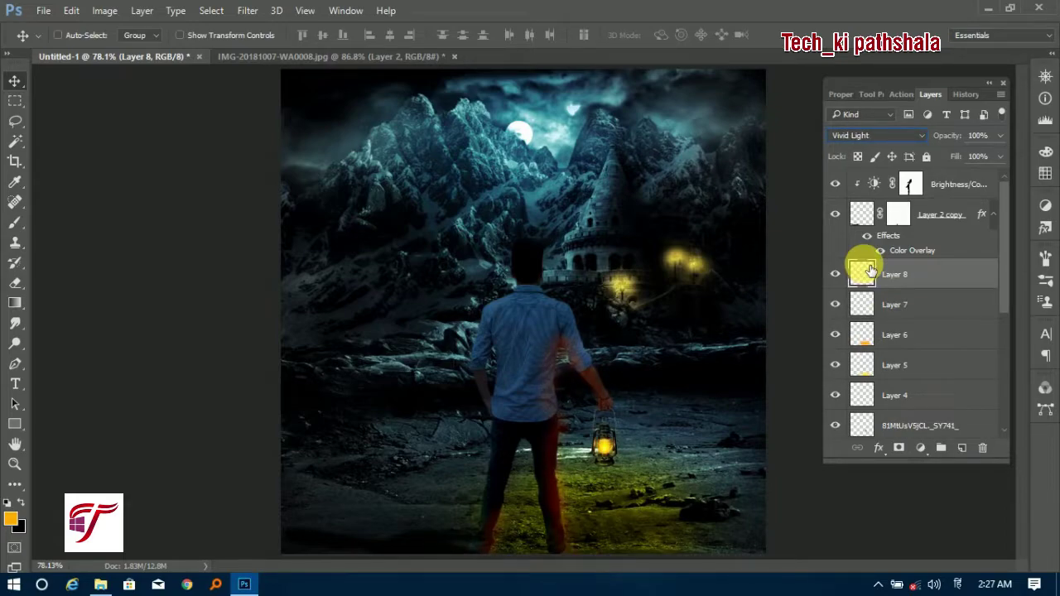
{"action": "left_click", "coordinate": [873, 135]}
{"action": "left_click", "coordinate": [871, 156]}
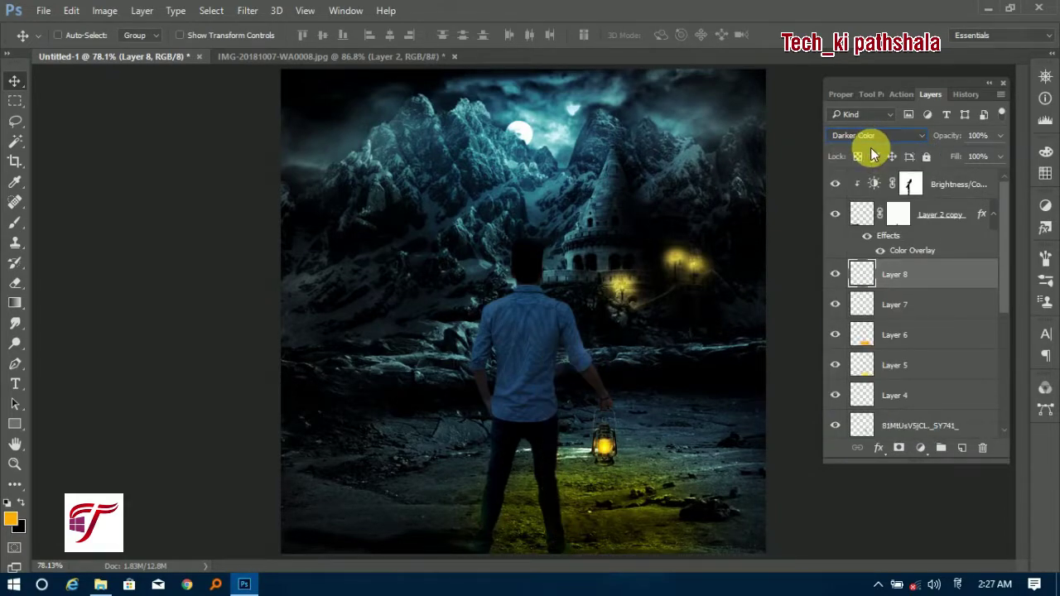
{"action": "key", "text": "Down"}
{"action": "key", "text": "Down"}
{"action": "key", "text": "Down"}
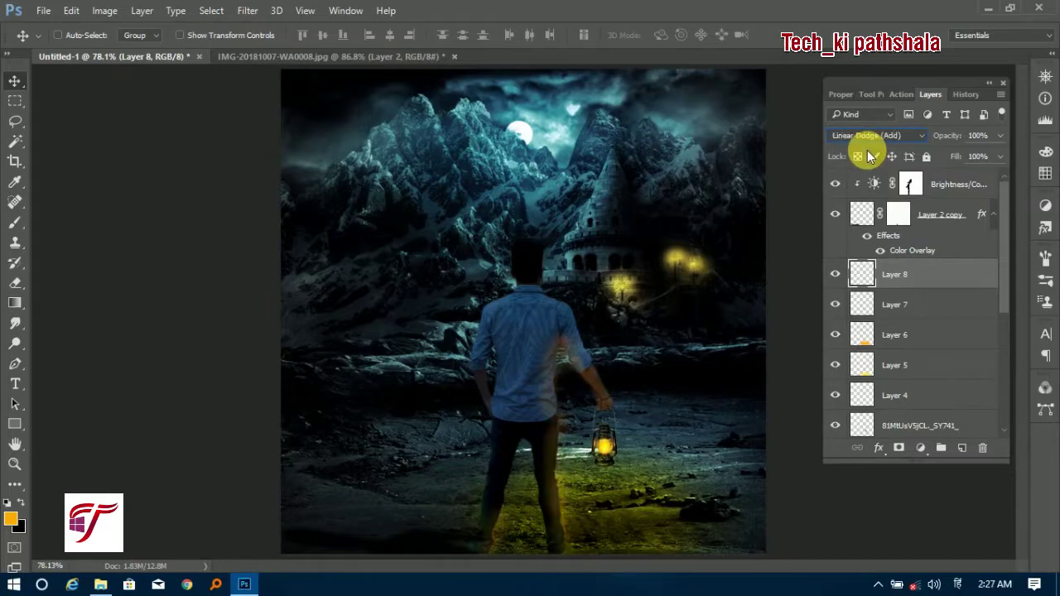
{"action": "key", "text": "Down"}
{"action": "key", "text": "Down"}
{"action": "key", "text": "Down"}
{"action": "key", "text": "Down"}
{"action": "key", "text": "Down"}
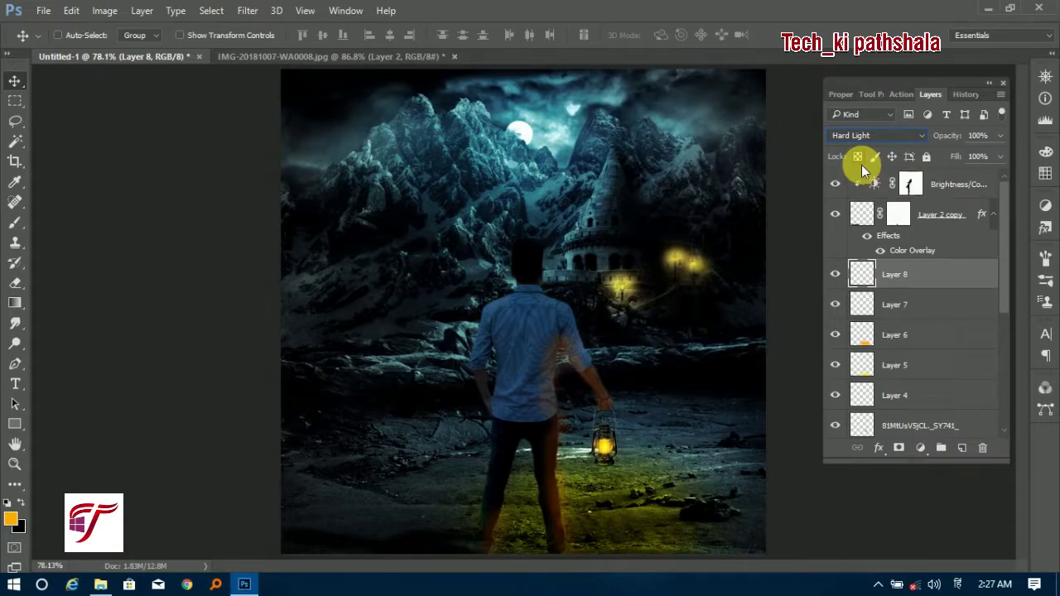
{"action": "left_click", "coordinate": [866, 135]}
{"action": "left_click", "coordinate": [869, 269]}
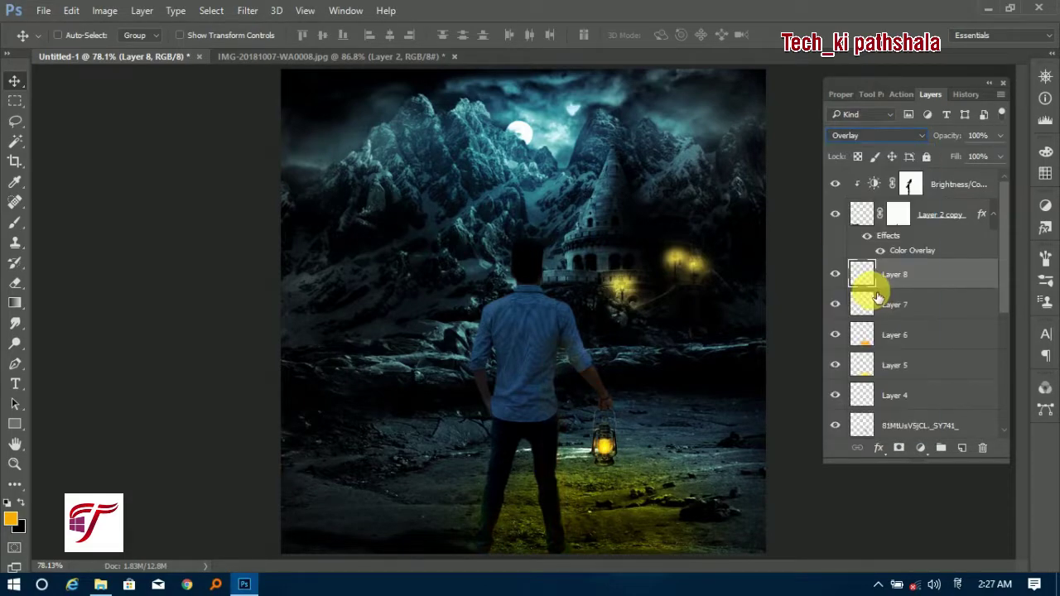
{"action": "left_click", "coordinate": [877, 135]}
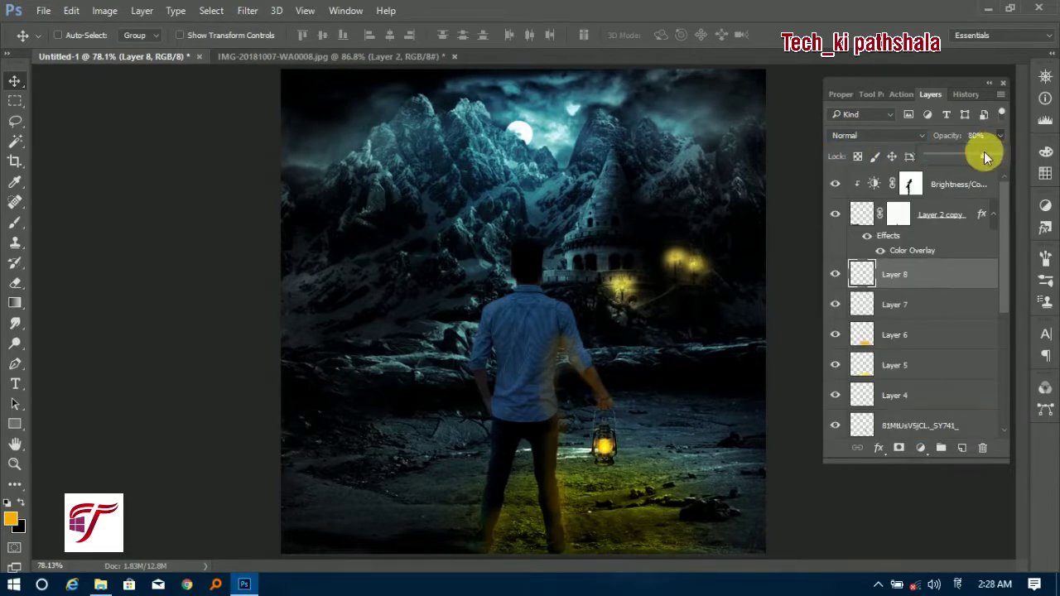
Step: Add a Levels adjustment clipped to Layer 8 and drag its midtone slider darker
{"action": "left_click", "coordinate": [920, 447]}
{"action": "left_click", "coordinate": [935, 190]}
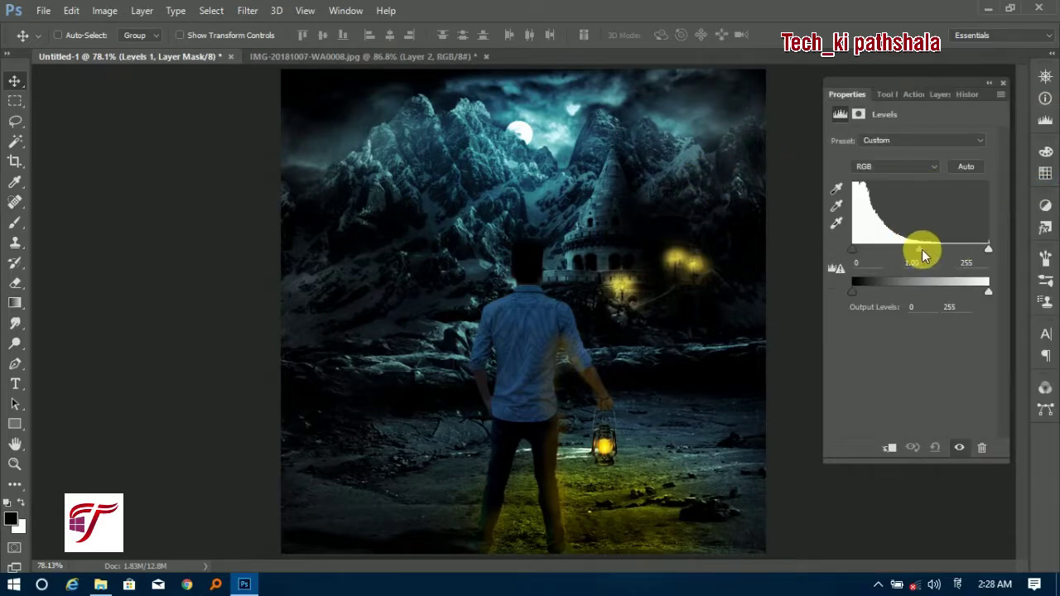
{"action": "left_click", "coordinate": [889, 447]}
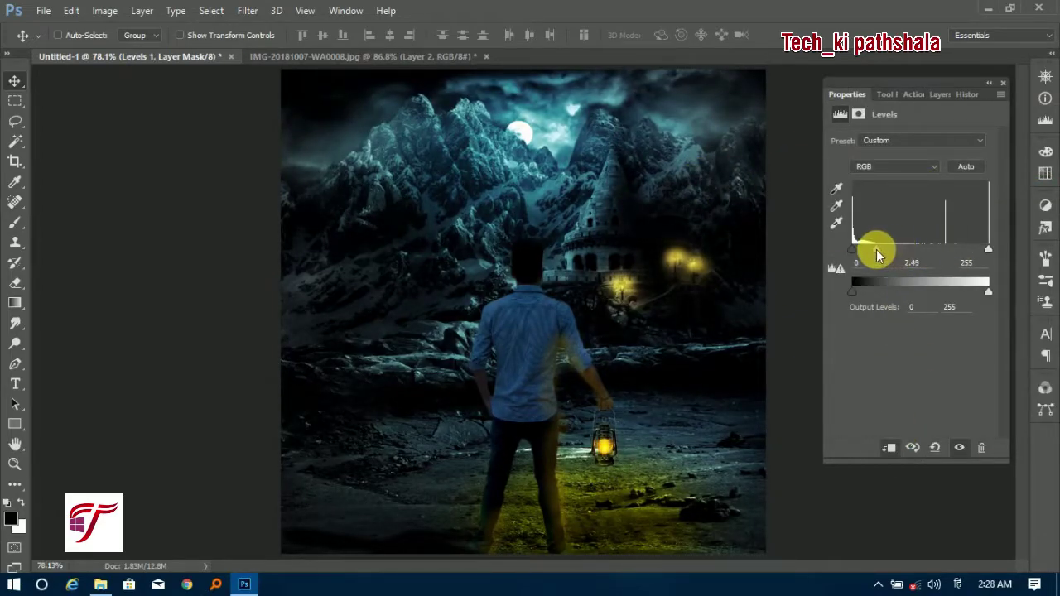
{"action": "left_click_drag", "start_coordinate": [894, 256], "coordinate": [897, 253]}
{"action": "mouse_move", "coordinate": [988, 292]}
{"action": "left_mouse_down"}
{"action": "mouse_move", "coordinate": [970, 292]}
{"action": "mouse_move", "coordinate": [988, 291]}
{"action": "left_mouse_up"}
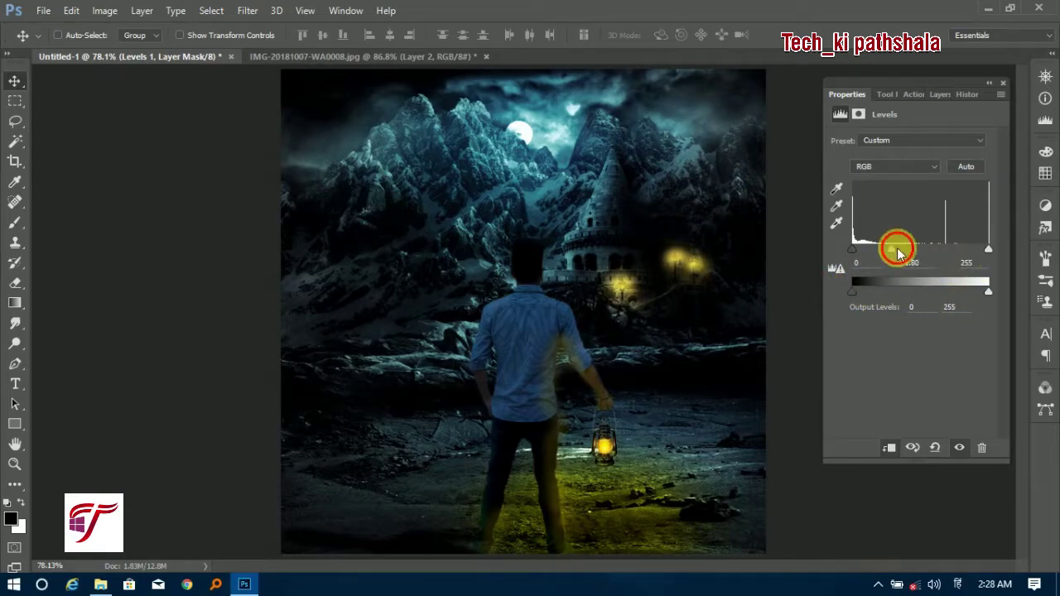
{"action": "left_click_drag", "start_coordinate": [900, 252], "coordinate": [939, 251]}
Step: Add a Brightness/Contrast adjustment layer with contrast raised to 28
{"action": "left_click", "coordinate": [993, 87]}
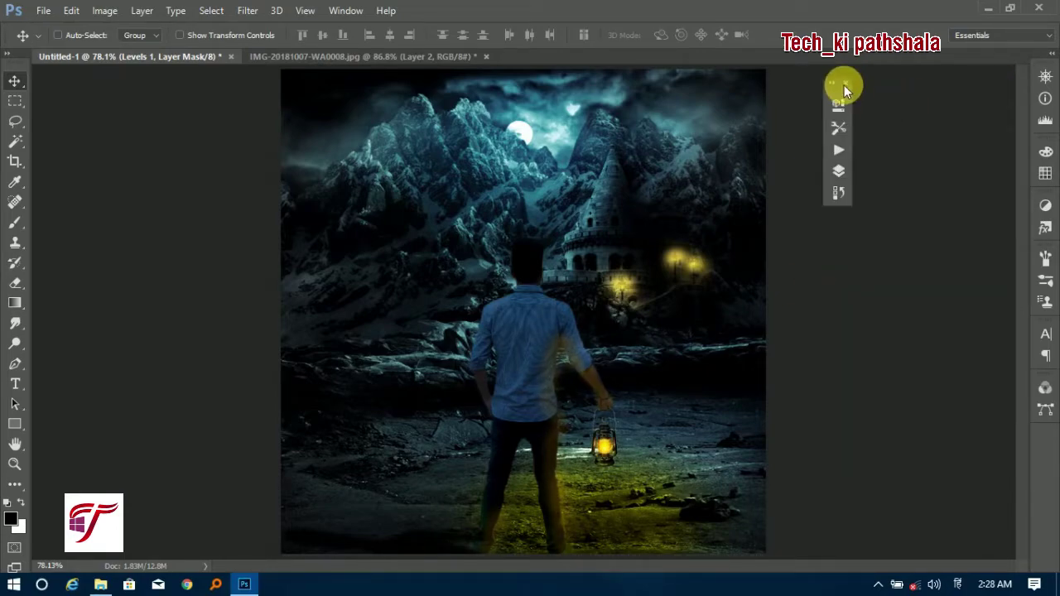
{"action": "key", "text": "F7"}
{"action": "left_click_drag", "start_coordinate": [785, 94], "coordinate": [949, 91]}
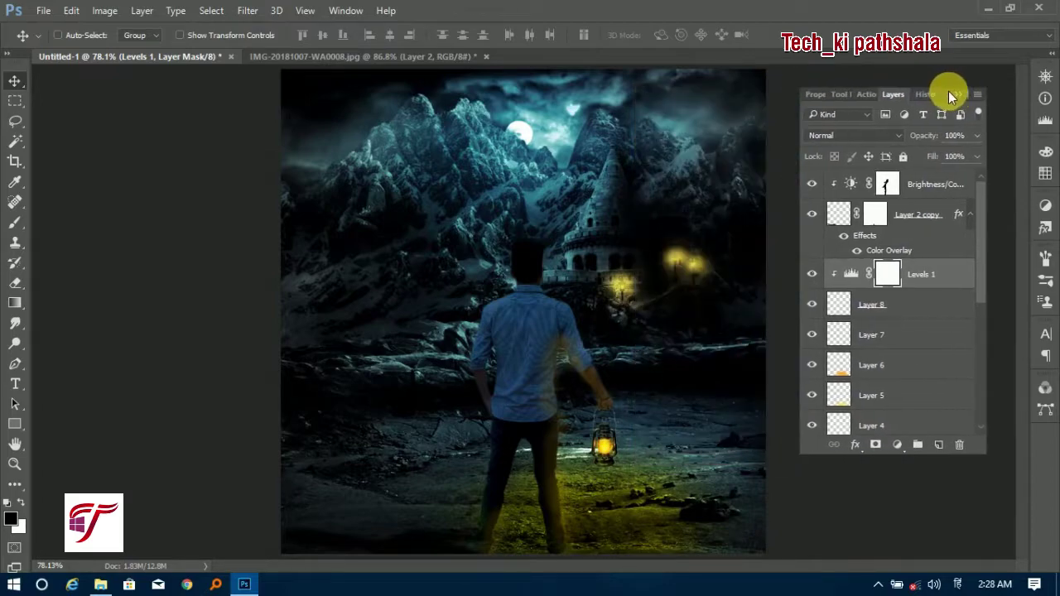
{"action": "left_click", "coordinate": [897, 444]}
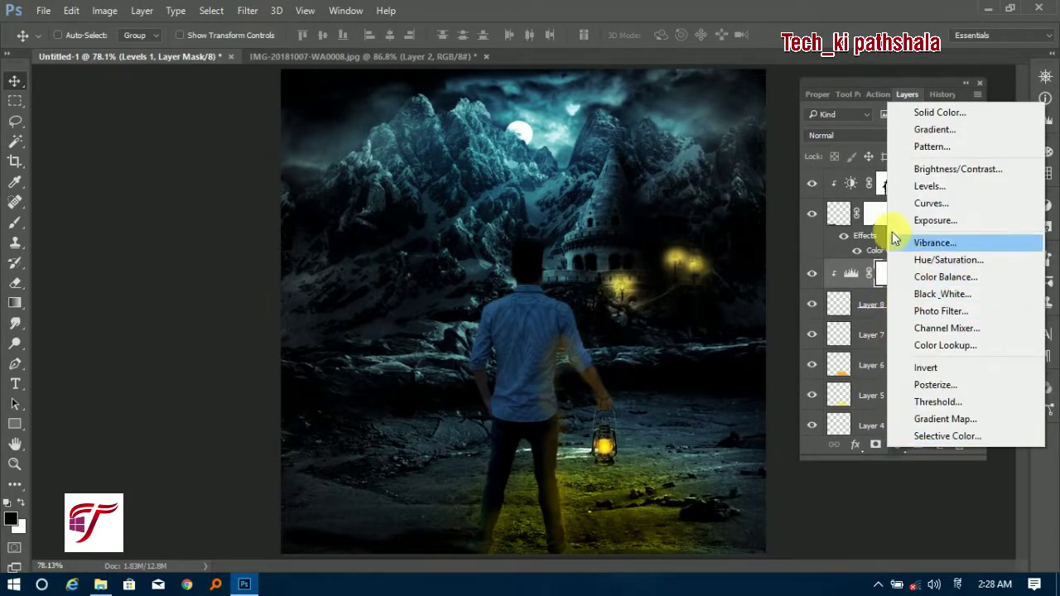
{"action": "left_click", "coordinate": [910, 170]}
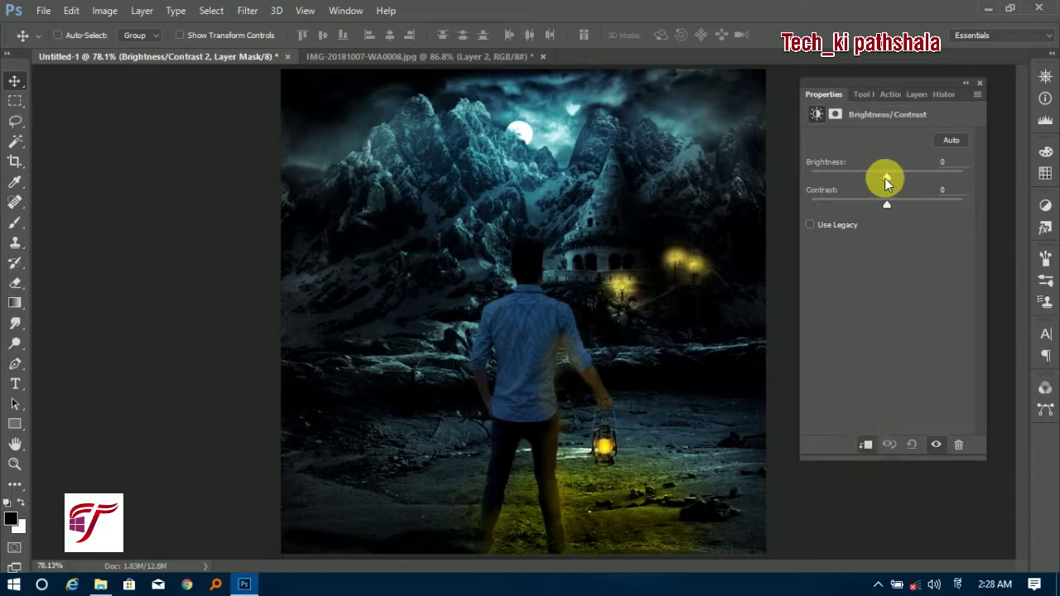
{"action": "mouse_move", "coordinate": [887, 204]}
{"action": "left_mouse_down"}
{"action": "mouse_move", "coordinate": [871, 208]}
{"action": "mouse_move", "coordinate": [909, 206]}
{"action": "mouse_move", "coordinate": [867, 207]}
{"action": "mouse_move", "coordinate": [893, 205]}
{"action": "left_mouse_up"}
Step: Close the floating Properties panels and the Info panel group
{"action": "left_click", "coordinate": [966, 83]}
{"action": "left_click", "coordinate": [820, 82]}
{"action": "key", "text": "F8"}
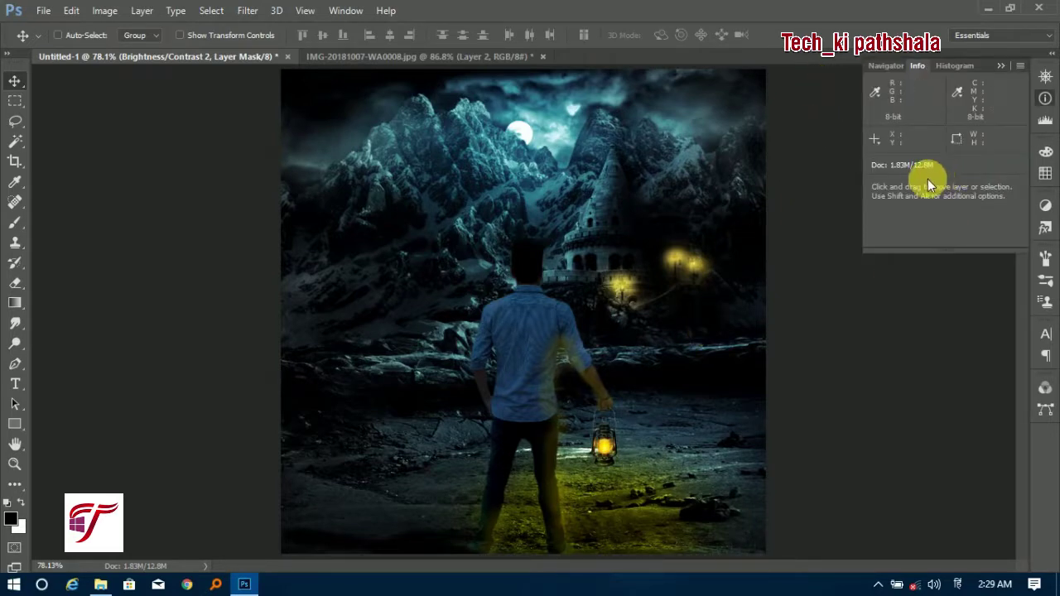
{"action": "key", "text": "F7"}
{"action": "left_click", "coordinate": [1020, 66]}
{"action": "left_click", "coordinate": [1001, 129]}
Step: Dock the Layers panel, close the Color panel group, and collapse the panel dock
{"action": "mouse_move", "coordinate": [773, 92]}
{"action": "left_mouse_down"}
{"action": "mouse_move", "coordinate": [910, 113]}
{"action": "mouse_move", "coordinate": [1032, 60]}
{"action": "mouse_move", "coordinate": [1011, 77]}
{"action": "left_mouse_up"}
{"action": "left_click", "coordinate": [1046, 58]}
{"action": "left_click", "coordinate": [1049, 251]}
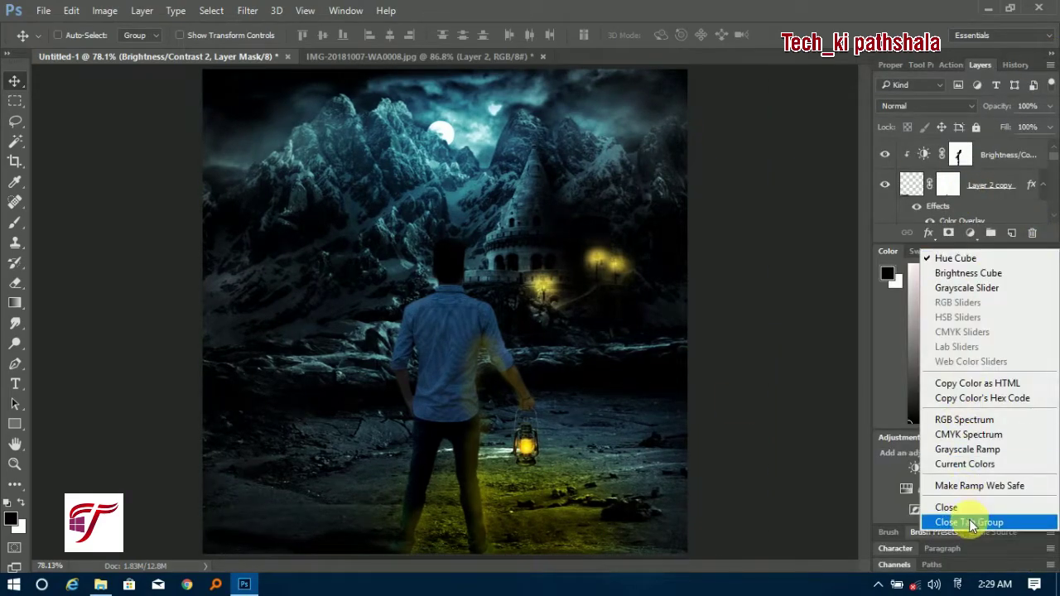
{"action": "left_click", "coordinate": [972, 523]}
{"action": "left_click", "coordinate": [1051, 532]}
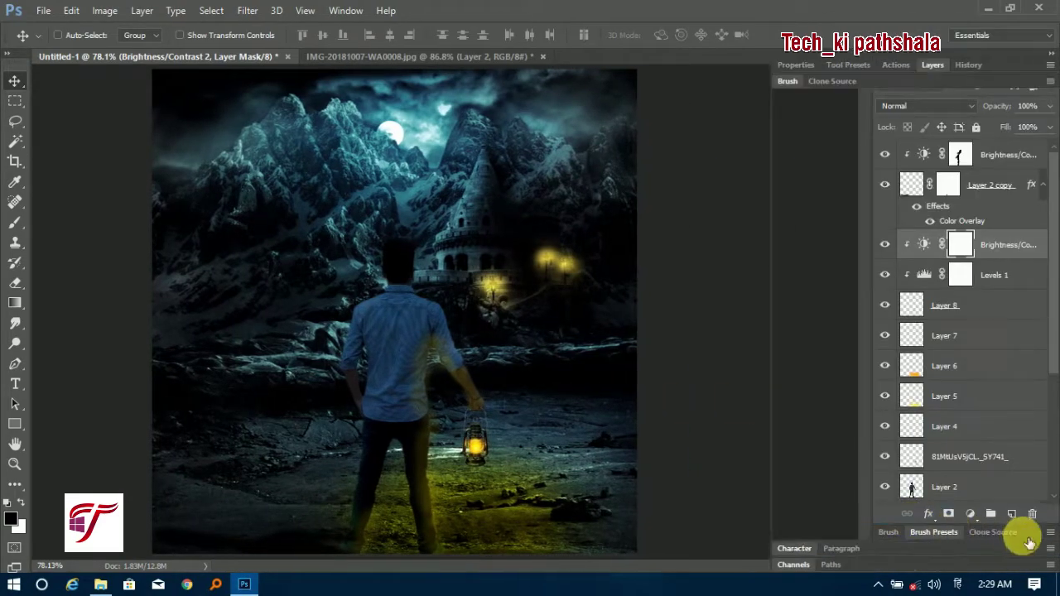
{"action": "left_click", "coordinate": [1044, 56]}
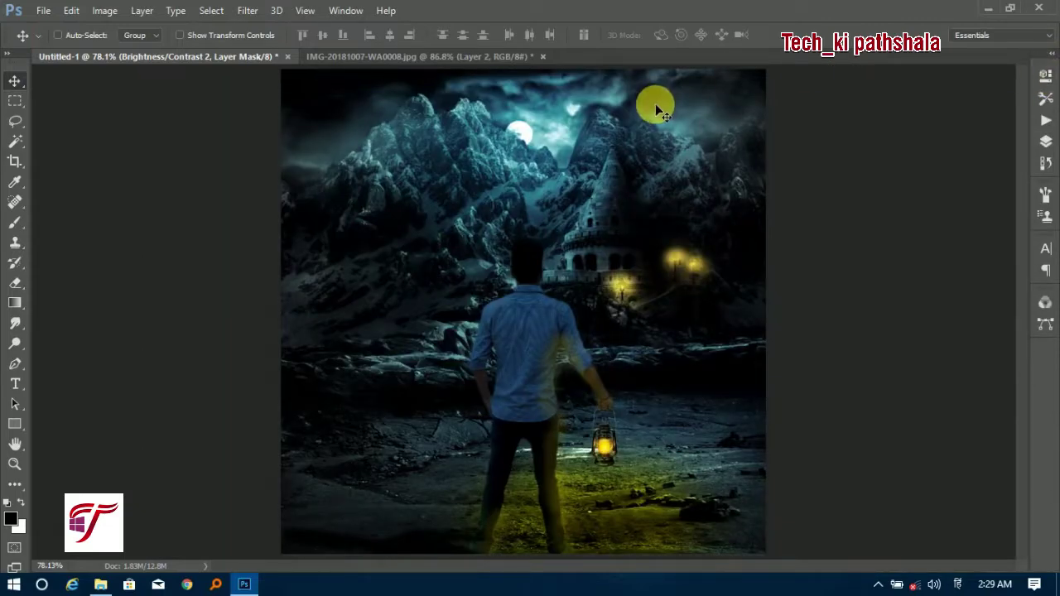
{"action": "key", "text": "F7"}
Step: Add a white mask to Layer 8 and paint it along the man's leg at 100% brush opacity
{"action": "left_click", "coordinate": [919, 306]}
{"action": "key", "text": "b"}
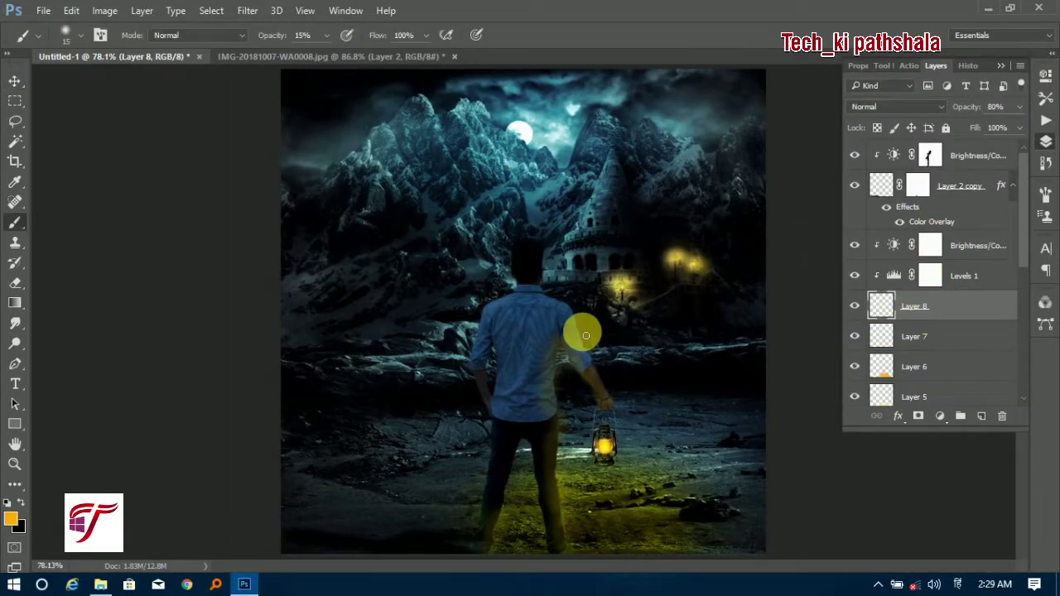
{"action": "left_click", "coordinate": [917, 416]}
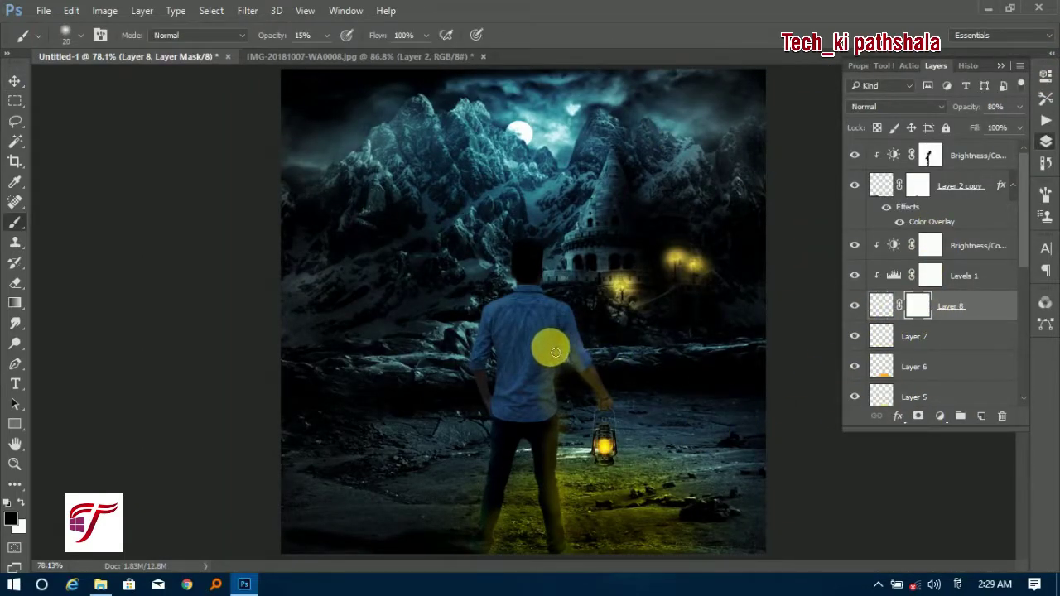
{"action": "left_click_drag", "start_coordinate": [327, 35], "coordinate": [398, 58]}
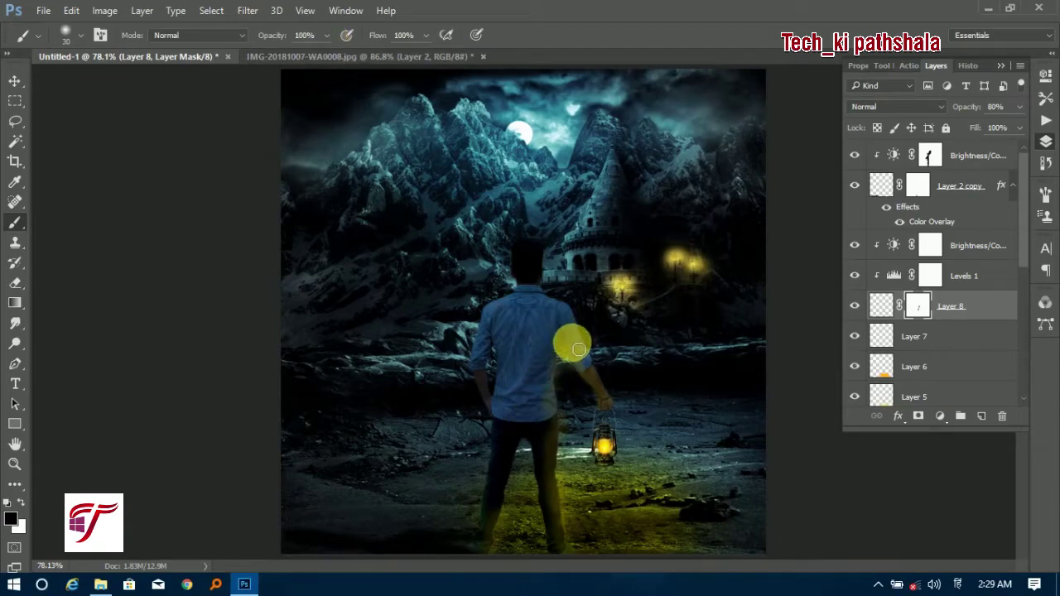
{"action": "mouse_move", "coordinate": [544, 445]}
{"action": "left_mouse_down"}
{"action": "mouse_move", "coordinate": [558, 539]}
{"action": "mouse_move", "coordinate": [555, 478]}
{"action": "mouse_move", "coordinate": [485, 539]}
{"action": "mouse_move", "coordinate": [541, 395]}
{"action": "mouse_move", "coordinate": [551, 435]}
{"action": "left_mouse_up"}
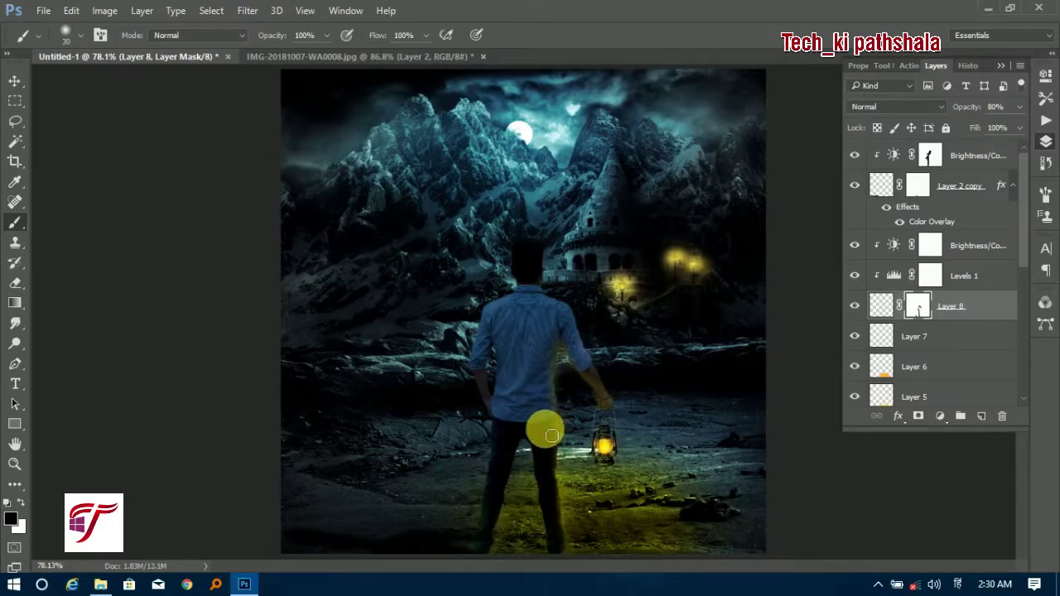
Step: Target the Levels 1 and Brightness/Contrast 2 masks, then return to the Move tool
{"action": "left_click", "coordinate": [15, 81]}
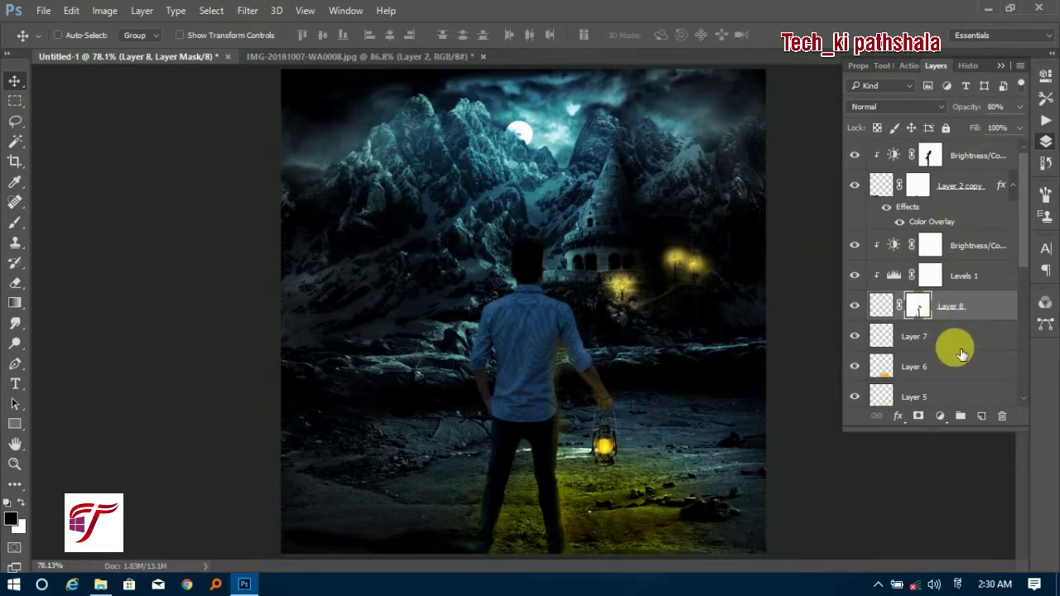
{"action": "left_click", "coordinate": [935, 279]}
{"action": "key", "text": "b"}
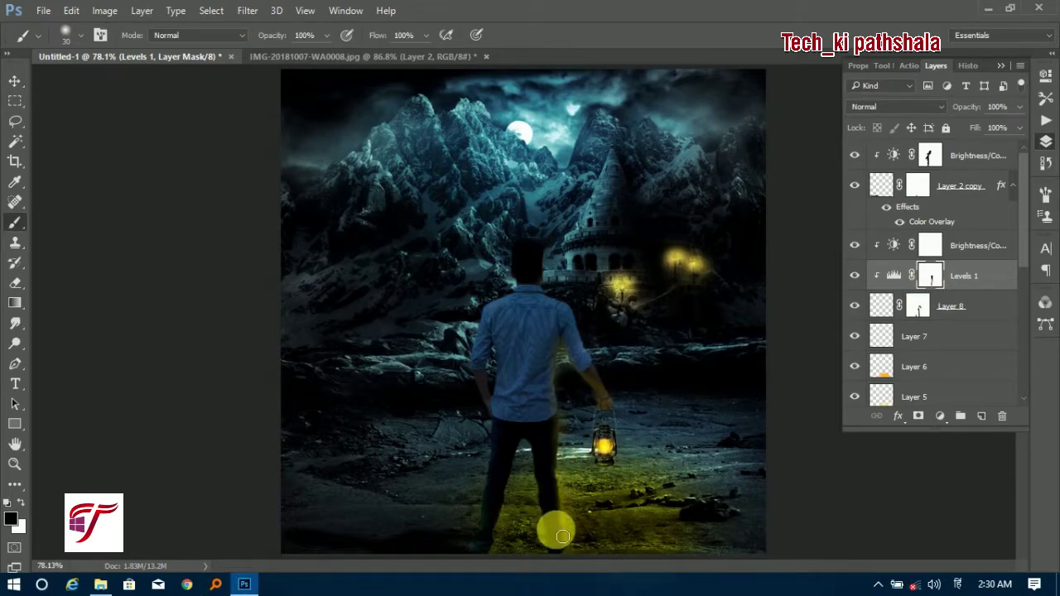
{"action": "left_click", "coordinate": [928, 245]}
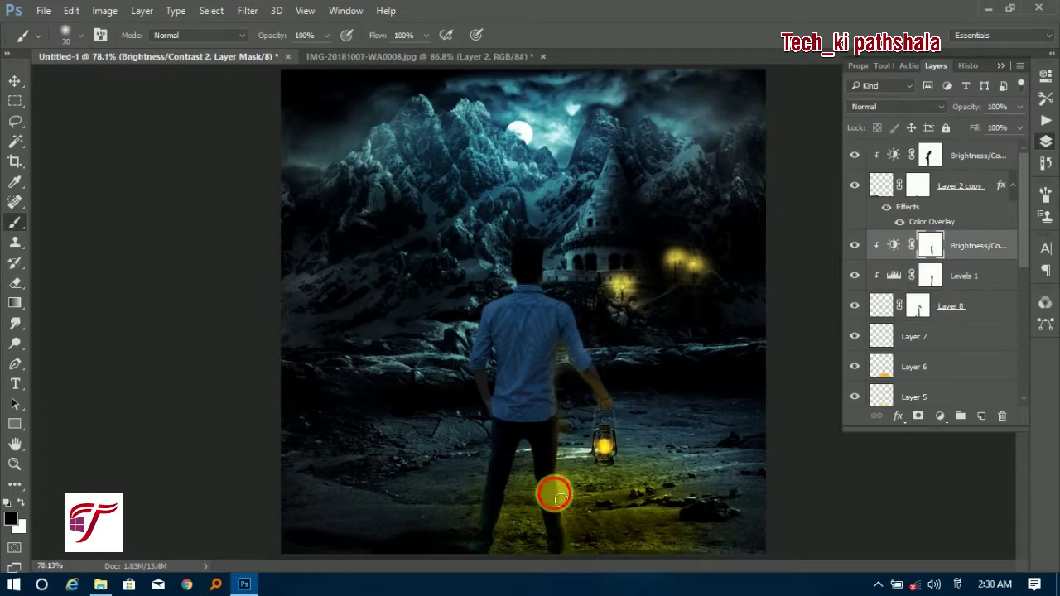
{"action": "left_click", "coordinate": [14, 81]}
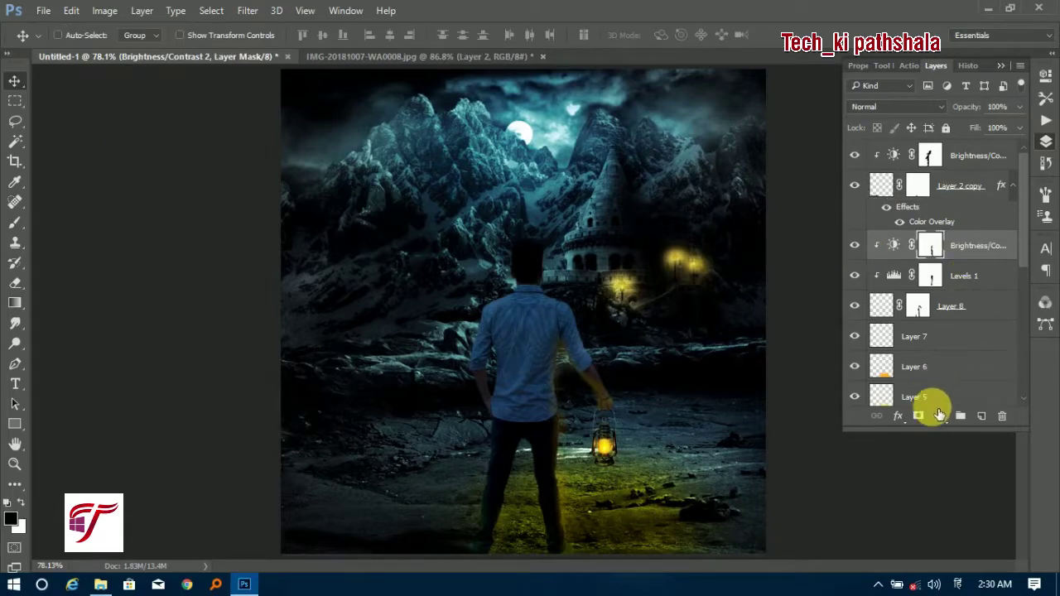
{"action": "left_click", "coordinate": [939, 414]}
Step: Add a Vibrance adjustment with vibrance pushed high, clipped to the layer below
{"action": "left_click", "coordinate": [946, 210]}
{"action": "mouse_move", "coordinate": [929, 122]}
{"action": "left_mouse_down"}
{"action": "mouse_move", "coordinate": [956, 124]}
{"action": "mouse_move", "coordinate": [951, 157]}
{"action": "left_mouse_up"}
{"action": "mouse_move", "coordinate": [980, 124]}
{"action": "left_mouse_down"}
{"action": "mouse_move", "coordinate": [877, 122]}
{"action": "mouse_move", "coordinate": [1004, 126]}
{"action": "left_mouse_up"}
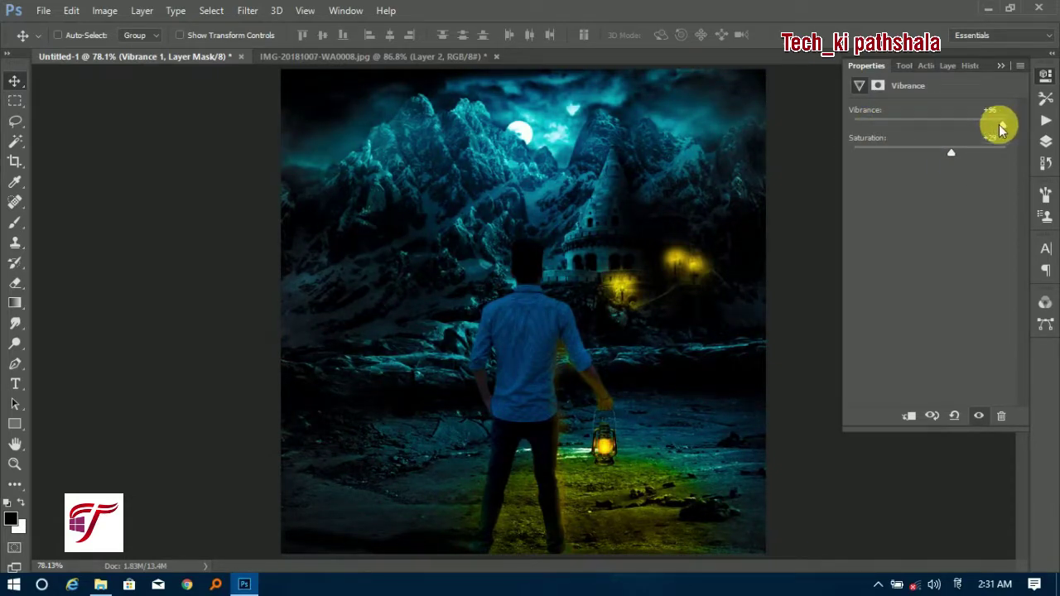
{"action": "left_click_drag", "start_coordinate": [951, 154], "coordinate": [883, 152]}
{"action": "left_click", "coordinate": [910, 416]}
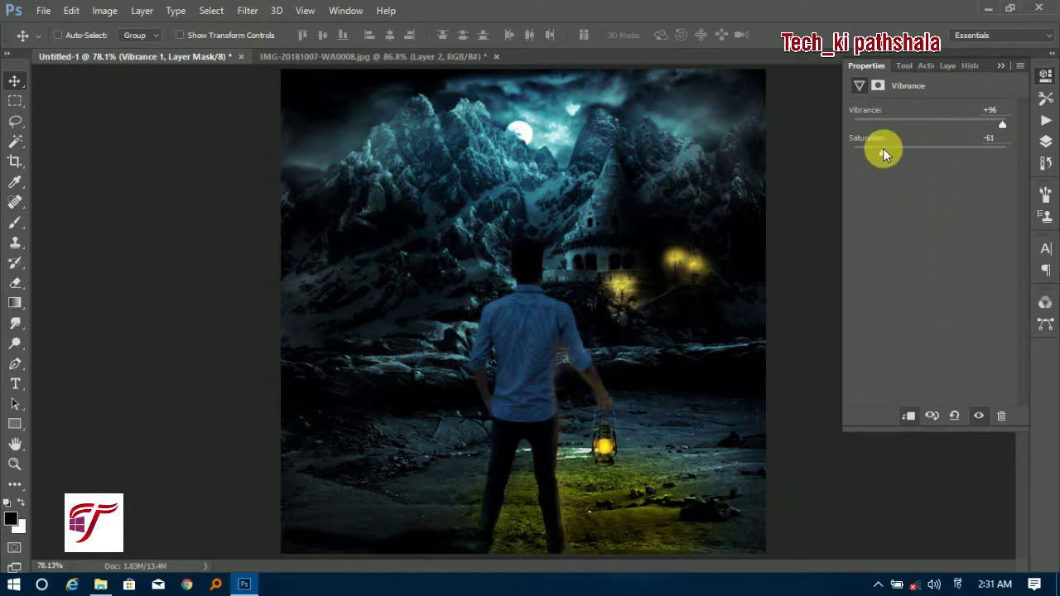
Step: Set the Vibrance saturation to +96 and keep it clipped to the layer below
{"action": "left_click_drag", "start_coordinate": [1003, 125], "coordinate": [998, 126]}
{"action": "left_click", "coordinate": [992, 154]}
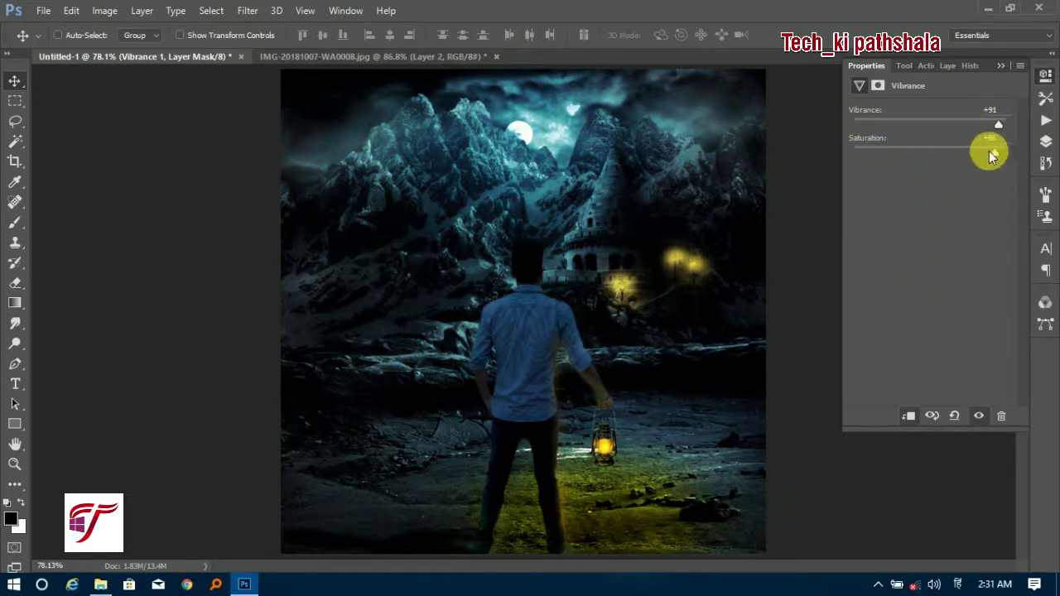
{"action": "left_click", "coordinate": [912, 421]}
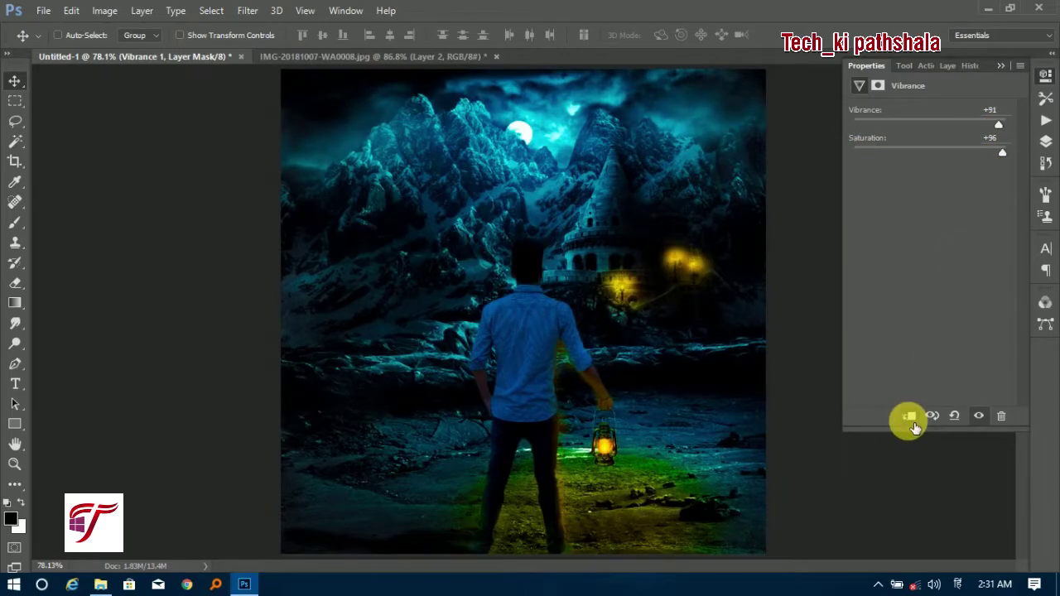
{"action": "left_click", "coordinate": [915, 426]}
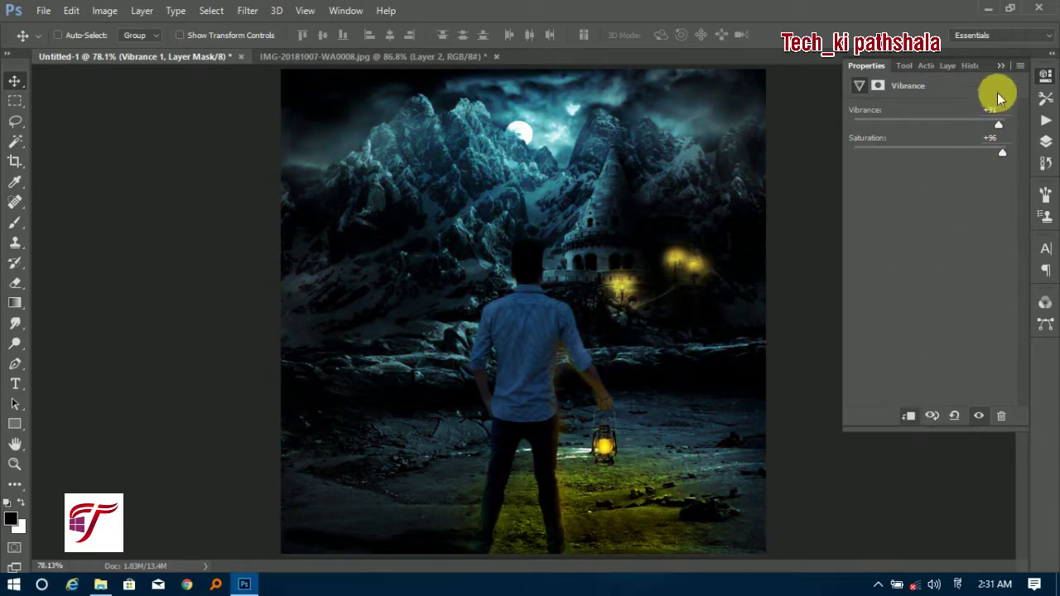
{"action": "left_click", "coordinate": [1000, 65]}
{"action": "key", "text": "F7"}
{"action": "left_click", "coordinate": [939, 416]}
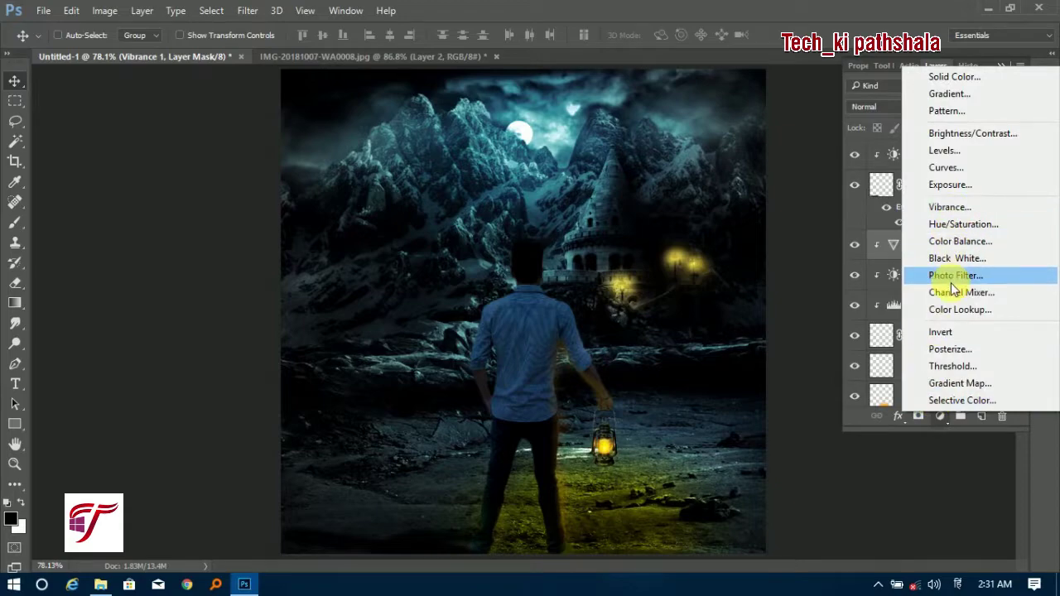
Step: Add a Hue/Saturation adjustment with hue -12 and saturation +45
{"action": "left_click", "coordinate": [946, 224]}
{"action": "left_click_drag", "start_coordinate": [931, 170], "coordinate": [967, 193]}
{"action": "left_click_drag", "start_coordinate": [923, 166], "coordinate": [934, 168]}
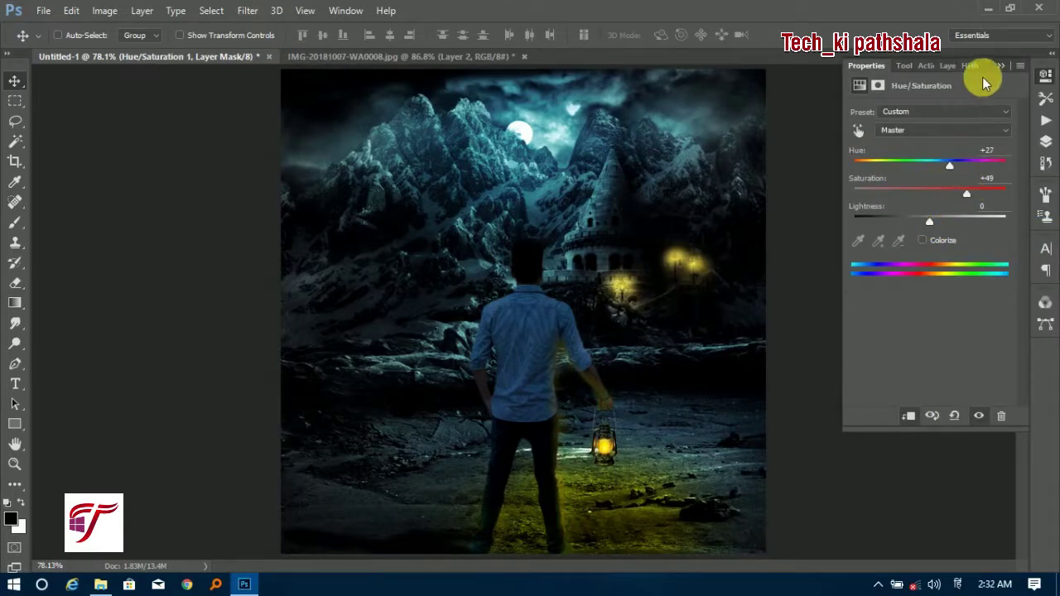
{"action": "left_click", "coordinate": [946, 65]}
Step: Add a Curves adjustment above Vibrance 1 that brightens the midtones
{"action": "left_click", "coordinate": [961, 246]}
{"action": "left_click", "coordinate": [939, 416]}
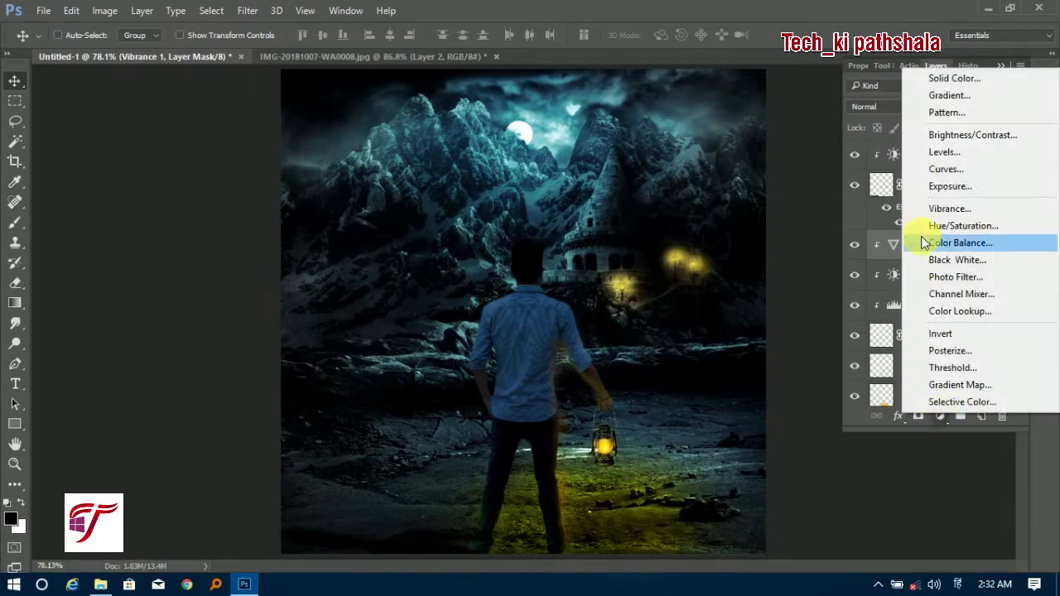
{"action": "left_click", "coordinate": [944, 165]}
{"action": "mouse_move", "coordinate": [919, 232]}
{"action": "left_mouse_down"}
{"action": "mouse_move", "coordinate": [906, 220]}
{"action": "mouse_move", "coordinate": [946, 218]}
{"action": "mouse_move", "coordinate": [916, 236]}
{"action": "mouse_move", "coordinate": [901, 189]}
{"action": "mouse_move", "coordinate": [932, 239]}
{"action": "left_mouse_up"}
{"action": "left_click", "coordinate": [909, 414]}
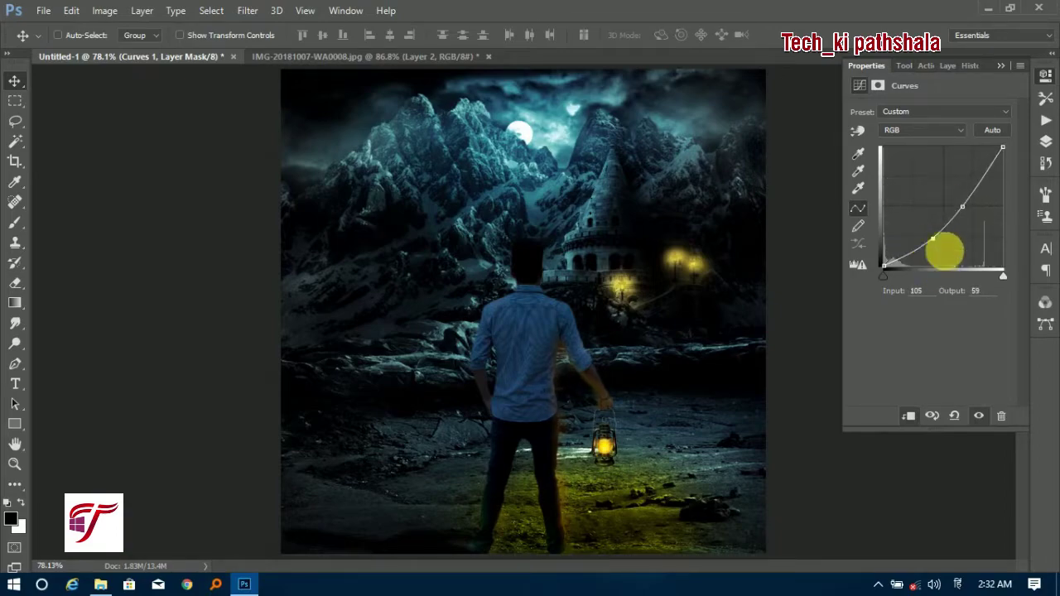
{"action": "left_click", "coordinate": [935, 65]}
Step: Add a Color Lookup layer on top using the EdgyAmber 3D LUT
{"action": "left_click", "coordinate": [906, 245]}
{"action": "left_click_drag", "start_coordinate": [933, 426], "coordinate": [930, 526]}
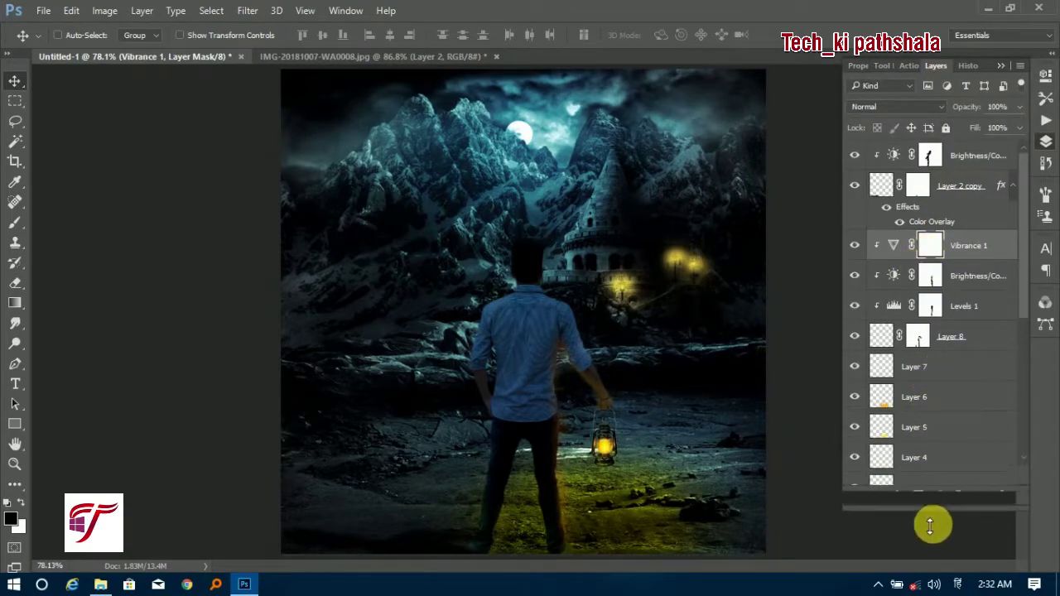
{"action": "left_click", "coordinate": [977, 156]}
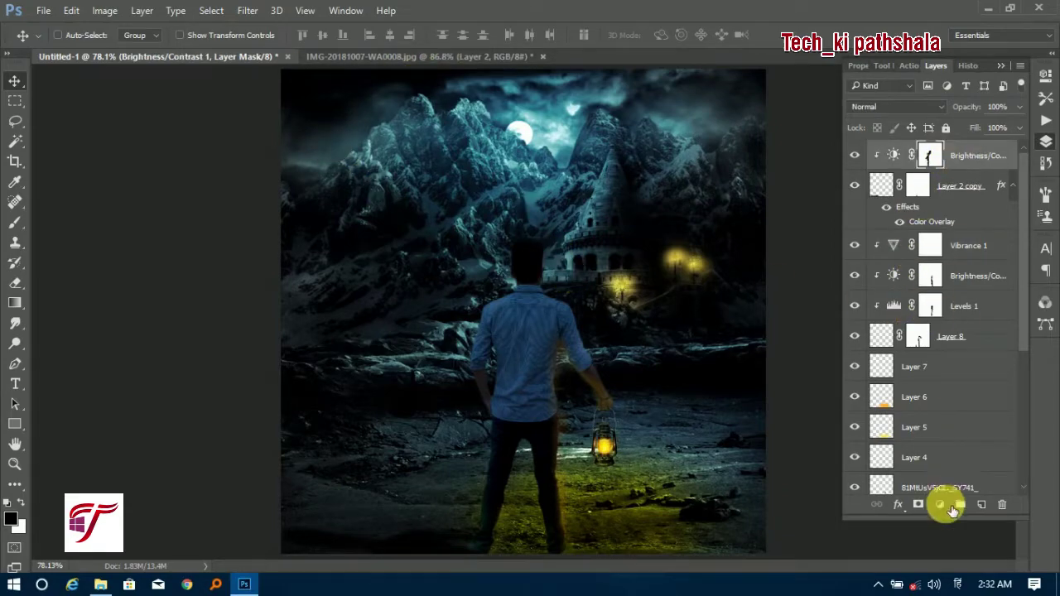
{"action": "left_click", "coordinate": [939, 505]}
{"action": "left_click", "coordinate": [966, 403]}
{"action": "left_click", "coordinate": [957, 111]}
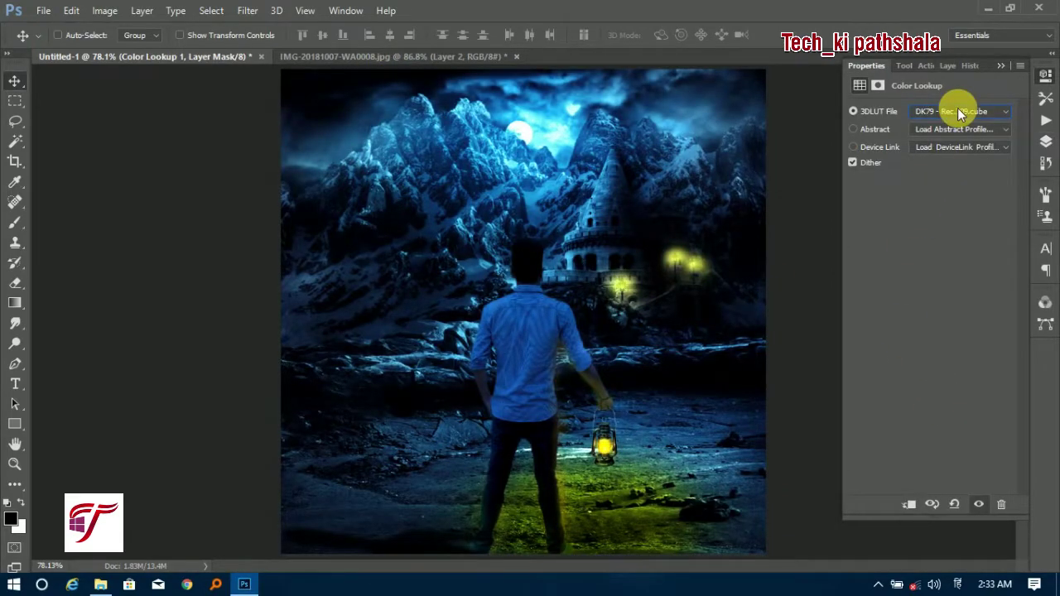
{"action": "key", "text": "Down"}
{"action": "key", "text": "Down"}
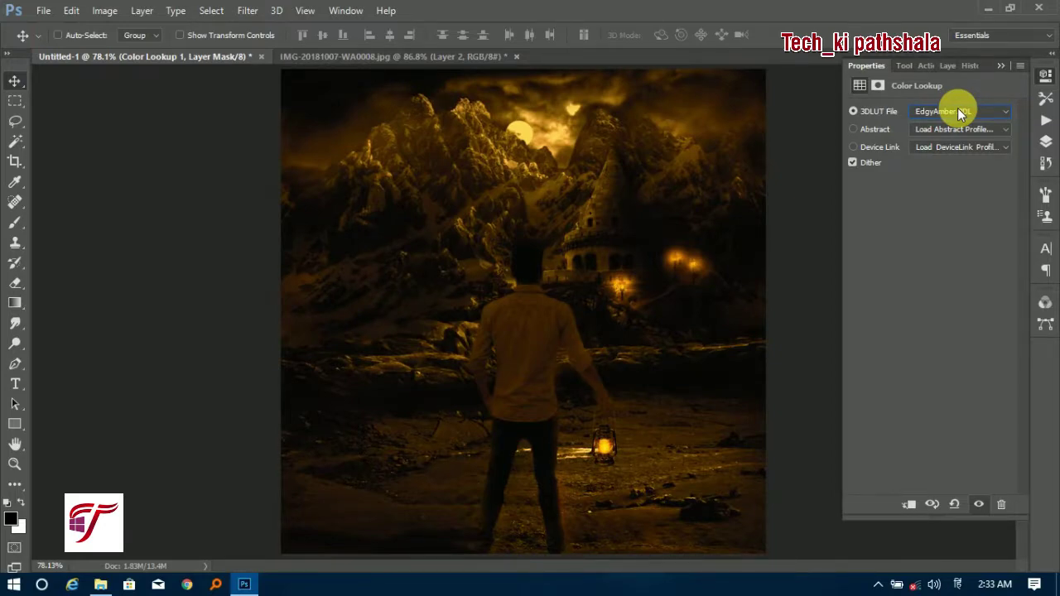
Step: Set Color Lookup 1 to Color Dodge blending and toggle its visibility to compare
{"action": "left_click", "coordinate": [951, 65]}
{"action": "left_click", "coordinate": [895, 106]}
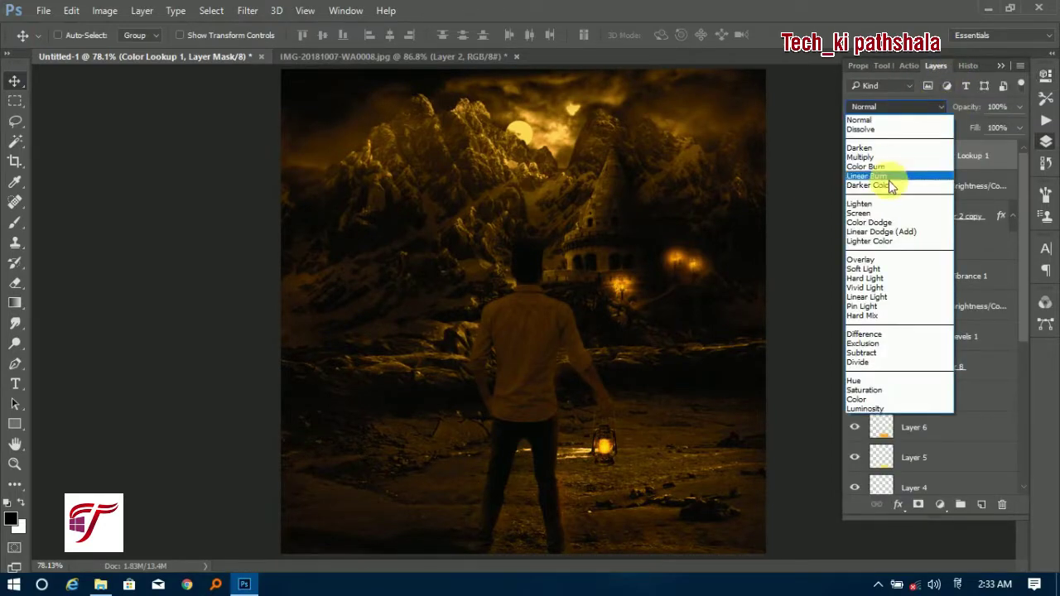
{"action": "left_click", "coordinate": [887, 221]}
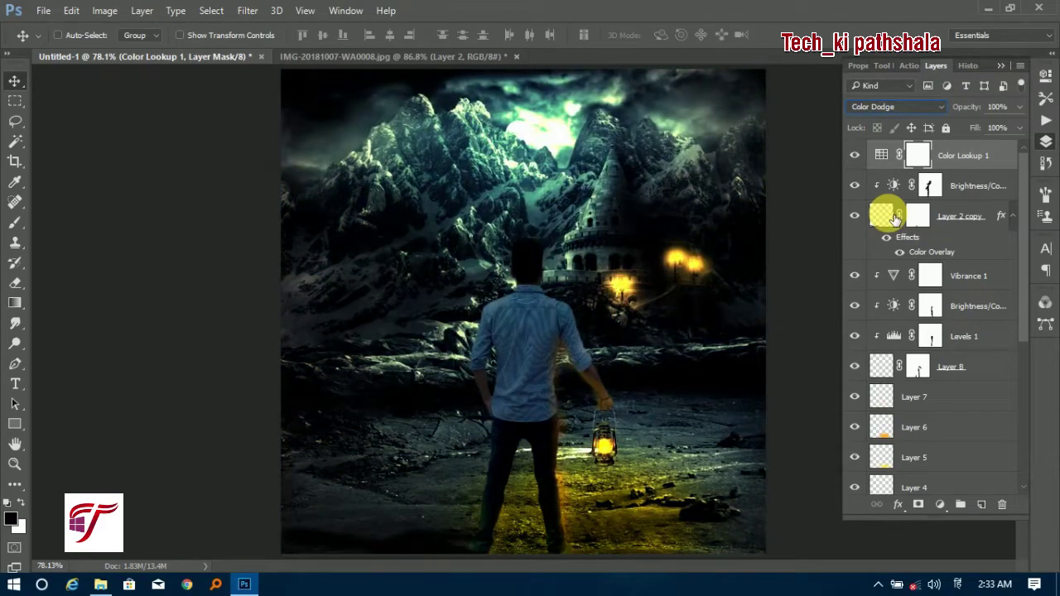
{"action": "left_click", "coordinate": [855, 154]}
{"action": "left_click", "coordinate": [855, 155]}
{"action": "left_click", "coordinate": [855, 155]}
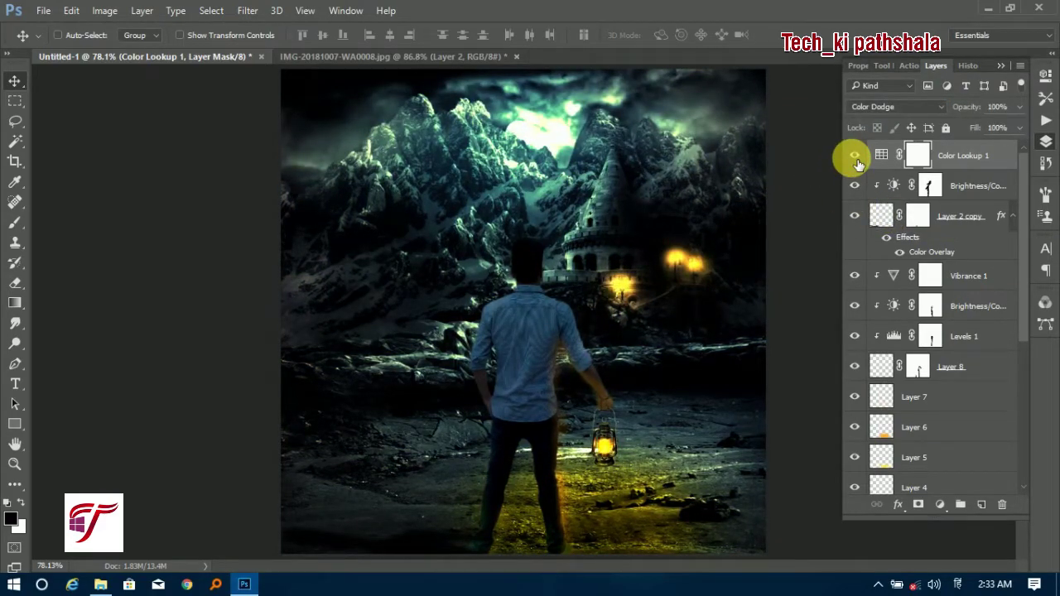
Step: Paint Color Lookup 1's mask off the sky and mountains, and delete the empty Layer 9
{"action": "left_click", "coordinate": [916, 155]}
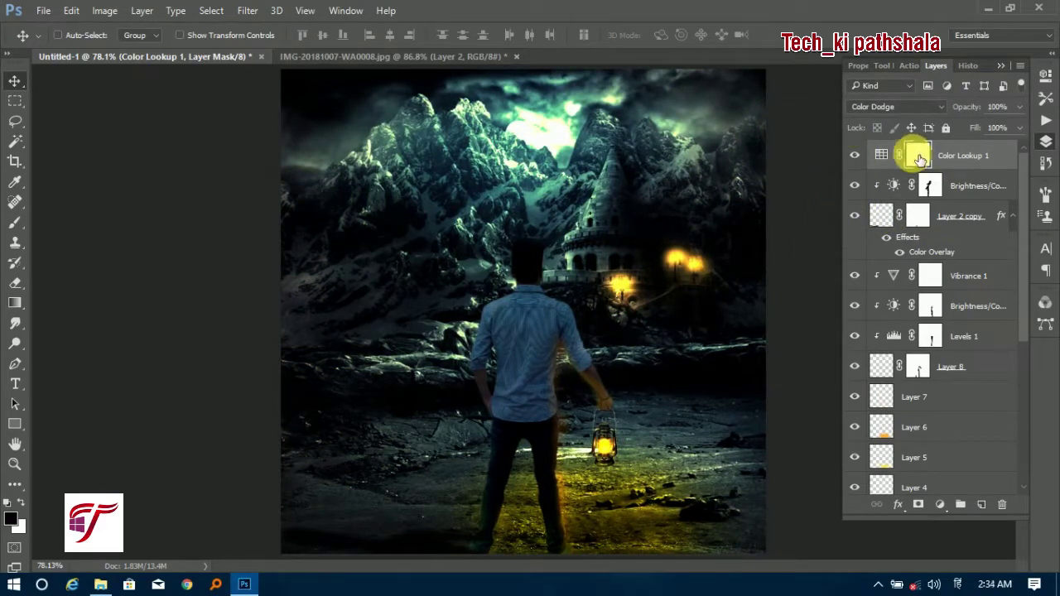
{"action": "key", "text": "b"}
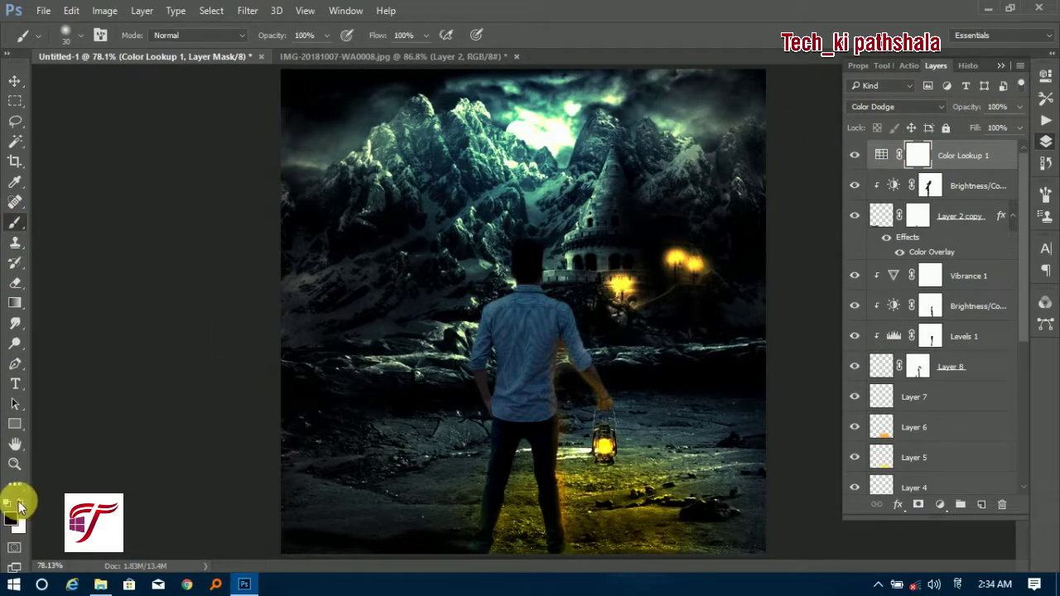
{"action": "left_click", "coordinate": [15, 81]}
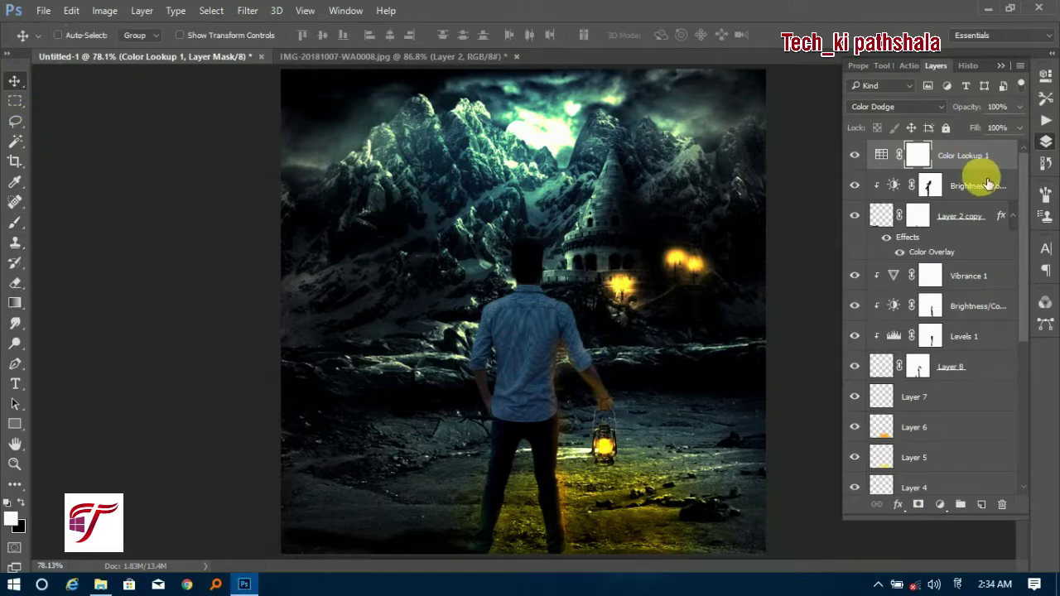
{"action": "left_click", "coordinate": [980, 506]}
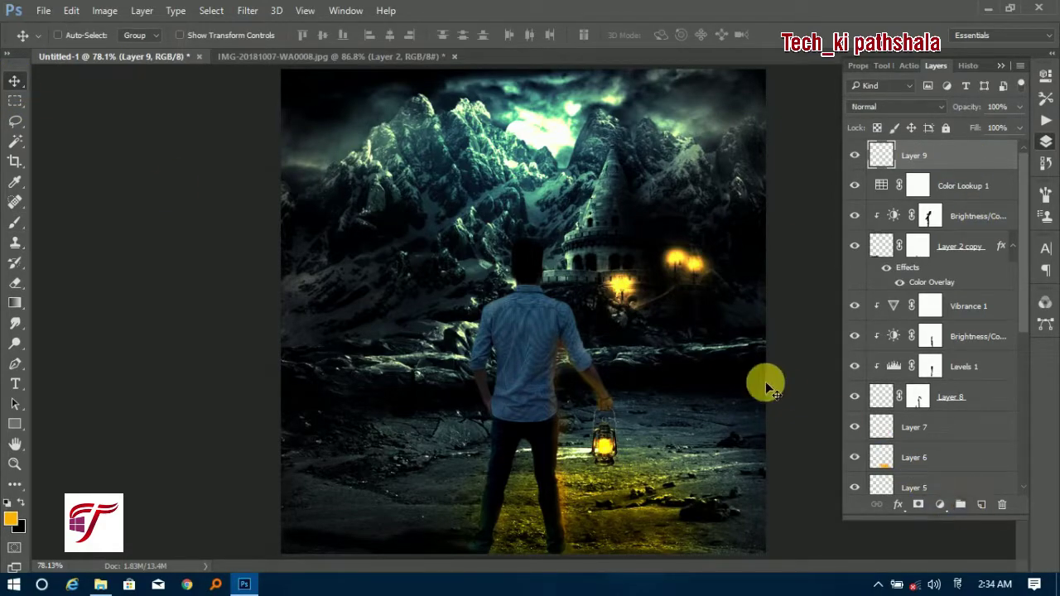
{"action": "left_click", "coordinate": [15, 223]}
{"action": "left_click", "coordinate": [66, 35]}
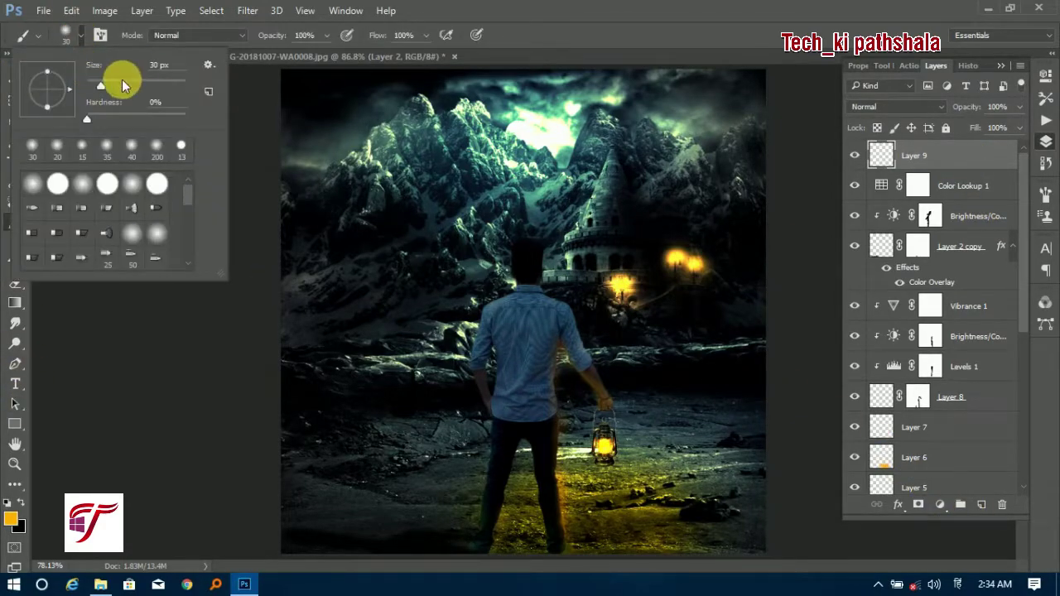
{"action": "left_click", "coordinate": [919, 185]}
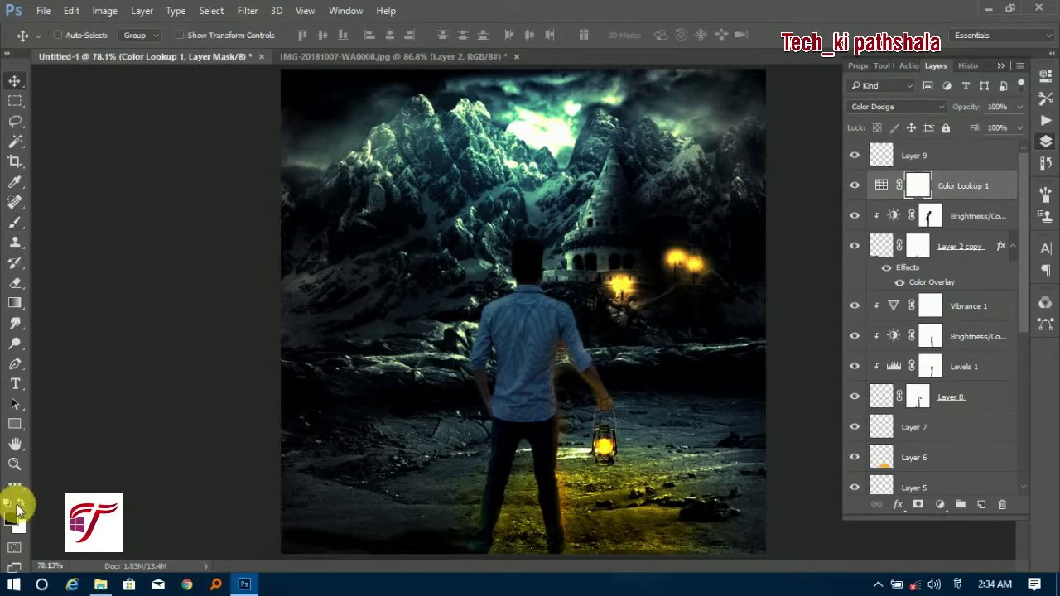
{"action": "key", "text": "b"}
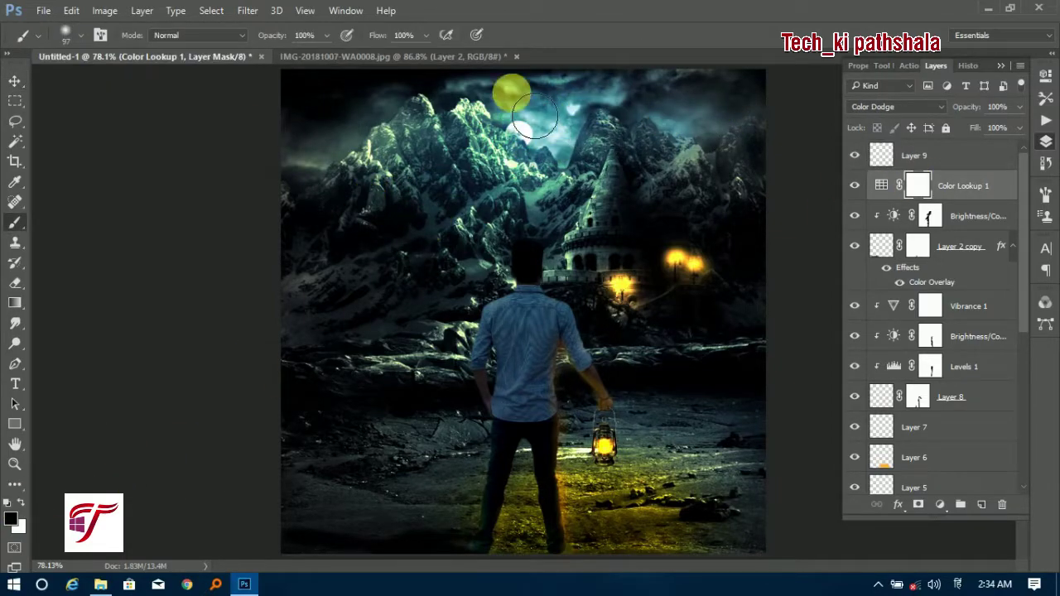
{"action": "mouse_move", "coordinate": [508, 91]}
{"action": "left_mouse_down"}
{"action": "mouse_move", "coordinate": [362, 173]}
{"action": "mouse_move", "coordinate": [763, 153]}
{"action": "mouse_move", "coordinate": [368, 208]}
{"action": "mouse_move", "coordinate": [514, 220]}
{"action": "mouse_move", "coordinate": [719, 170]}
{"action": "left_mouse_up"}
{"action": "left_click", "coordinate": [15, 80]}
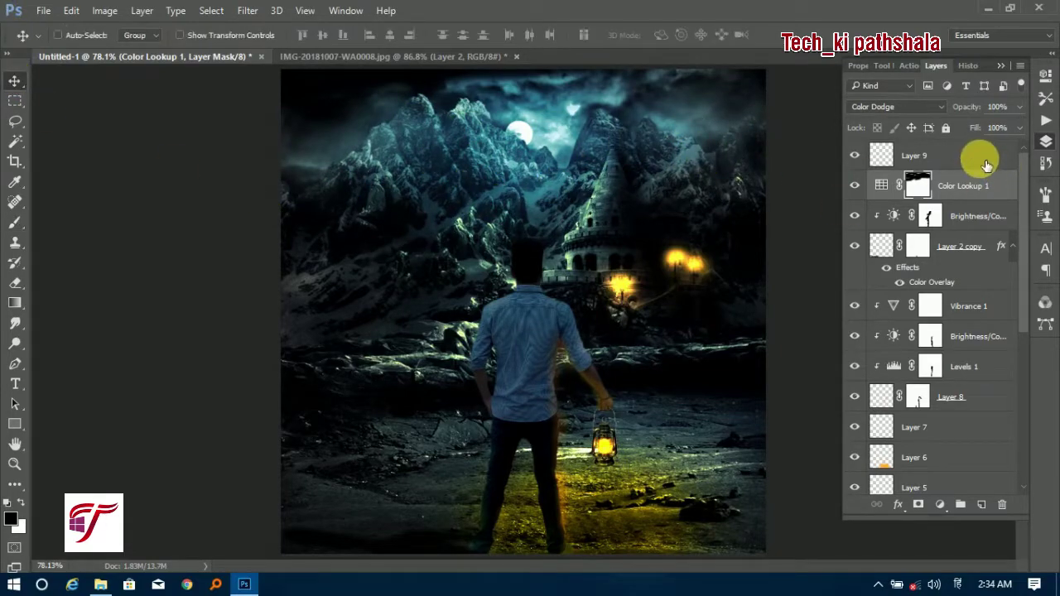
{"action": "left_click_drag", "start_coordinate": [985, 160], "coordinate": [1002, 504]}
Step: Add a second Color Lookup layer using the Crisp_Winter.look LUT
{"action": "left_click", "coordinate": [940, 505]}
{"action": "left_click", "coordinate": [950, 406]}
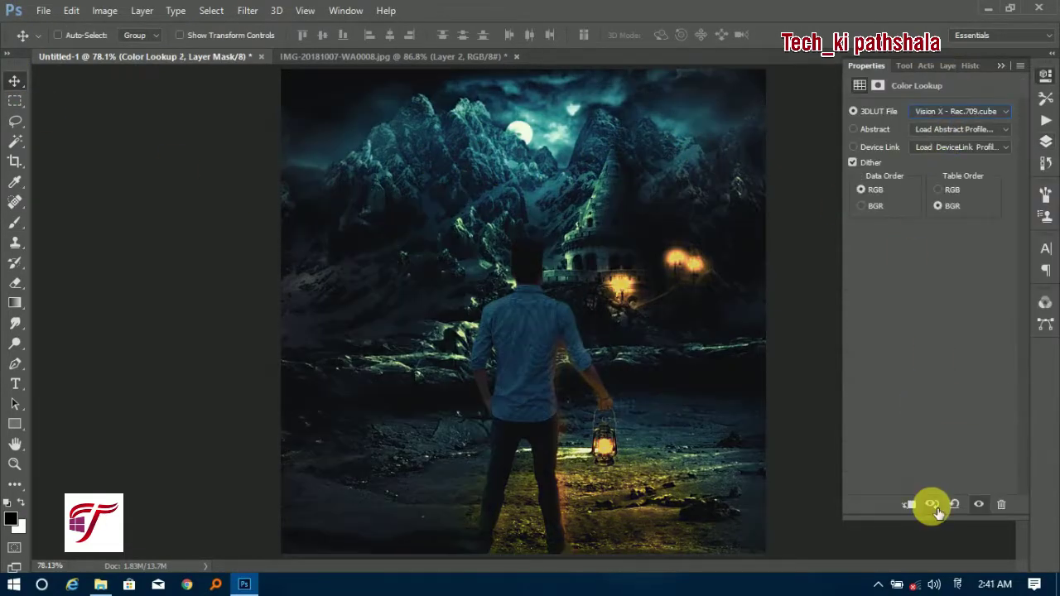
{"action": "left_click", "coordinate": [974, 111]}
{"action": "scroll", "coordinate": [952, 193], "scroll_direction": "up", "scroll_amount": 10}
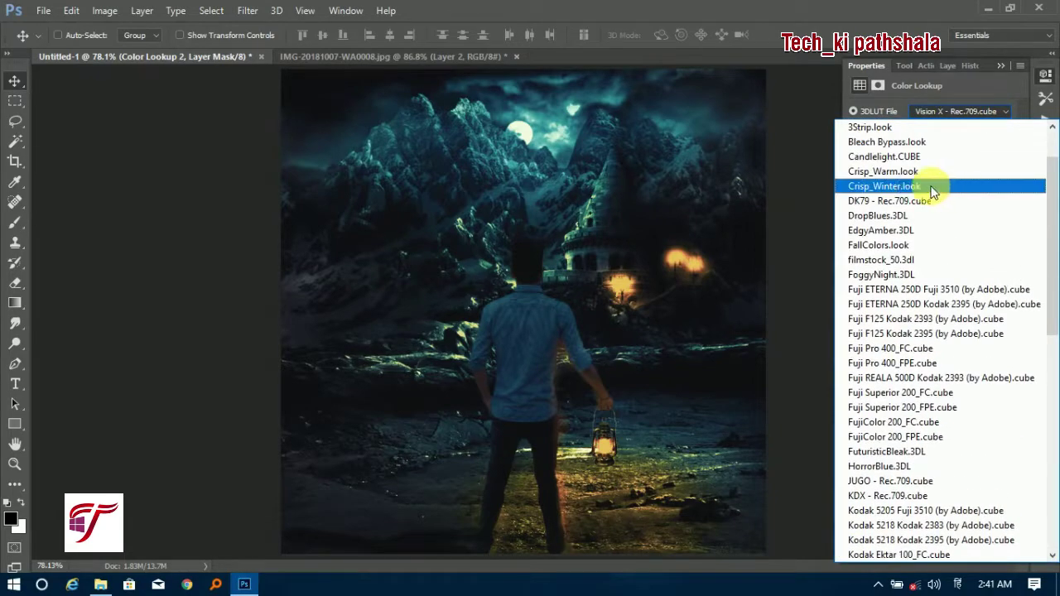
{"action": "left_click", "coordinate": [911, 186]}
{"action": "left_click", "coordinate": [1002, 66]}
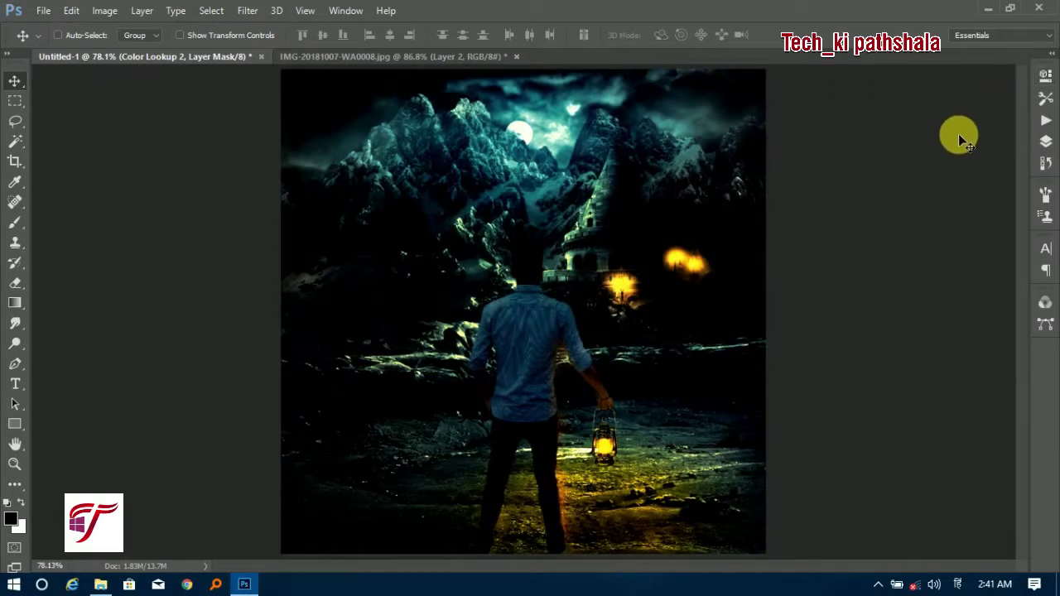
{"action": "left_click", "coordinate": [1045, 141]}
Step: Set Color Lookup 2 to Normal blending at 54% opacity
{"action": "left_click", "coordinate": [855, 154]}
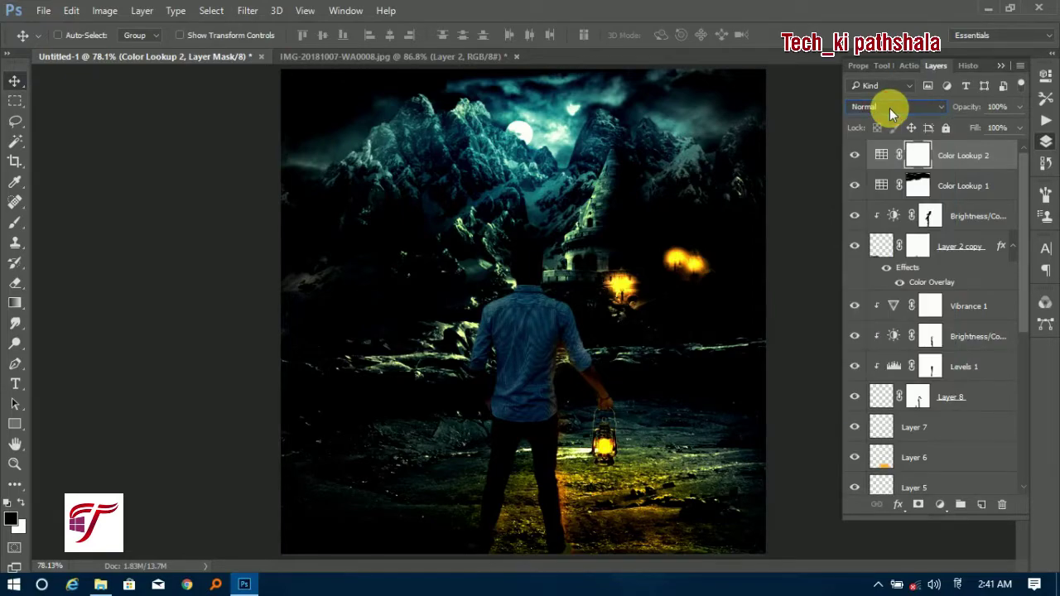
{"action": "scroll", "coordinate": [885, 108], "scroll_direction": "down", "scroll_amount": 3}
{"action": "scroll", "coordinate": [885, 110], "scroll_direction": "down", "scroll_amount": 3}
{"action": "scroll", "coordinate": [885, 110], "scroll_direction": "down", "scroll_amount": 2}
{"action": "scroll", "coordinate": [884, 112], "scroll_direction": "down", "scroll_amount": 2}
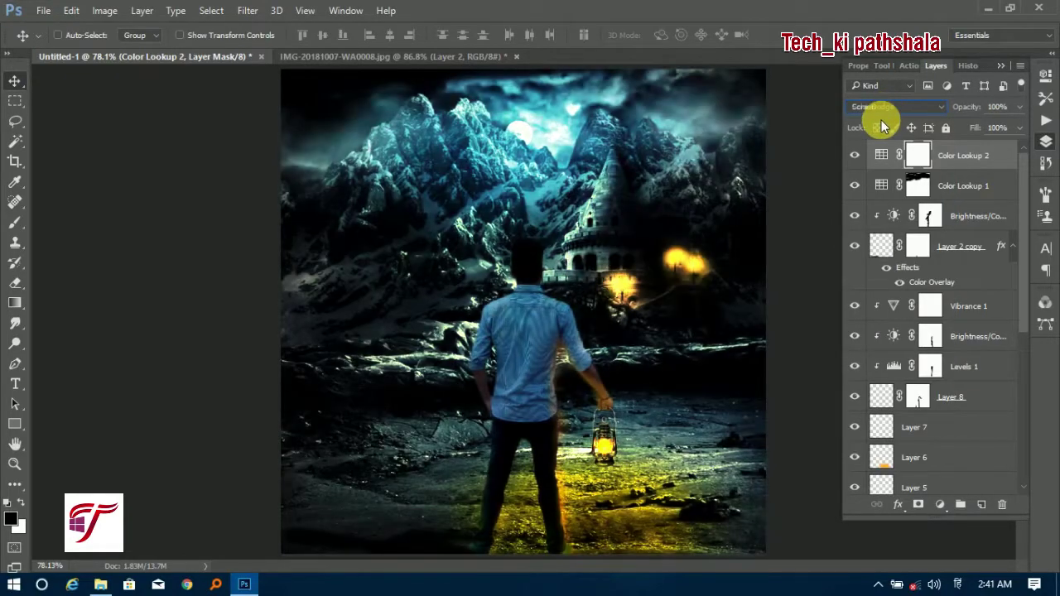
{"action": "scroll", "coordinate": [881, 120], "scroll_direction": "down", "scroll_amount": 2}
{"action": "scroll", "coordinate": [883, 125], "scroll_direction": "down", "scroll_amount": 4}
{"action": "scroll", "coordinate": [883, 125], "scroll_direction": "down", "scroll_amount": 3}
{"action": "scroll", "coordinate": [882, 125], "scroll_direction": "down", "scroll_amount": 4}
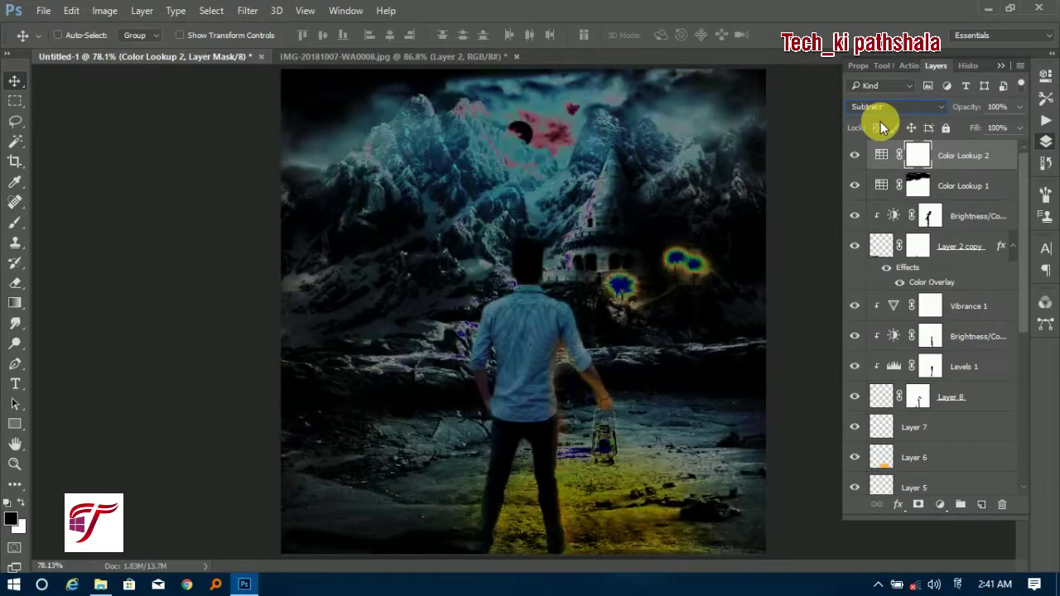
{"action": "scroll", "coordinate": [883, 125], "scroll_direction": "down", "scroll_amount": 3}
{"action": "left_click", "coordinate": [880, 108]}
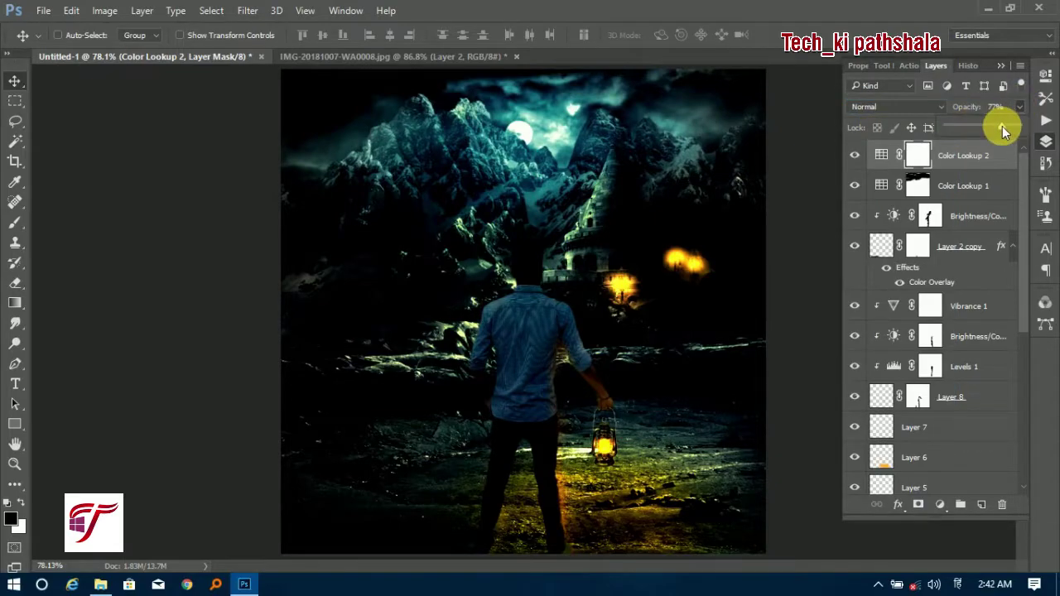
{"action": "left_click_drag", "start_coordinate": [983, 127], "coordinate": [986, 127]}
Step: Paint Color Lookup 2's mask off the upper-left mountains and around the man and lantern
{"action": "key", "text": "b"}
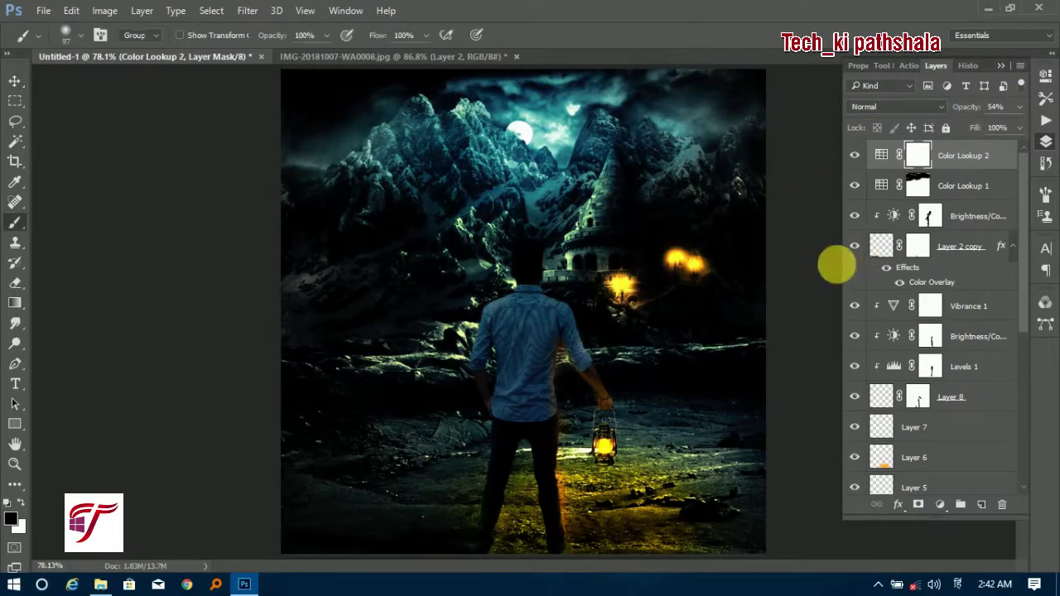
{"action": "mouse_move", "coordinate": [187, 237]}
{"action": "left_mouse_down"}
{"action": "mouse_move", "coordinate": [359, 118]}
{"action": "mouse_move", "coordinate": [591, 142]}
{"action": "mouse_move", "coordinate": [378, 241]}
{"action": "mouse_move", "coordinate": [658, 194]}
{"action": "mouse_move", "coordinate": [679, 263]}
{"action": "mouse_move", "coordinate": [655, 301]}
{"action": "mouse_move", "coordinate": [290, 559]}
{"action": "mouse_move", "coordinate": [372, 576]}
{"action": "mouse_move", "coordinate": [377, 554]}
{"action": "mouse_move", "coordinate": [421, 519]}
{"action": "mouse_move", "coordinate": [279, 486]}
{"action": "mouse_move", "coordinate": [488, 349]}
{"action": "mouse_move", "coordinate": [609, 335]}
{"action": "mouse_move", "coordinate": [587, 308]}
{"action": "left_mouse_up"}
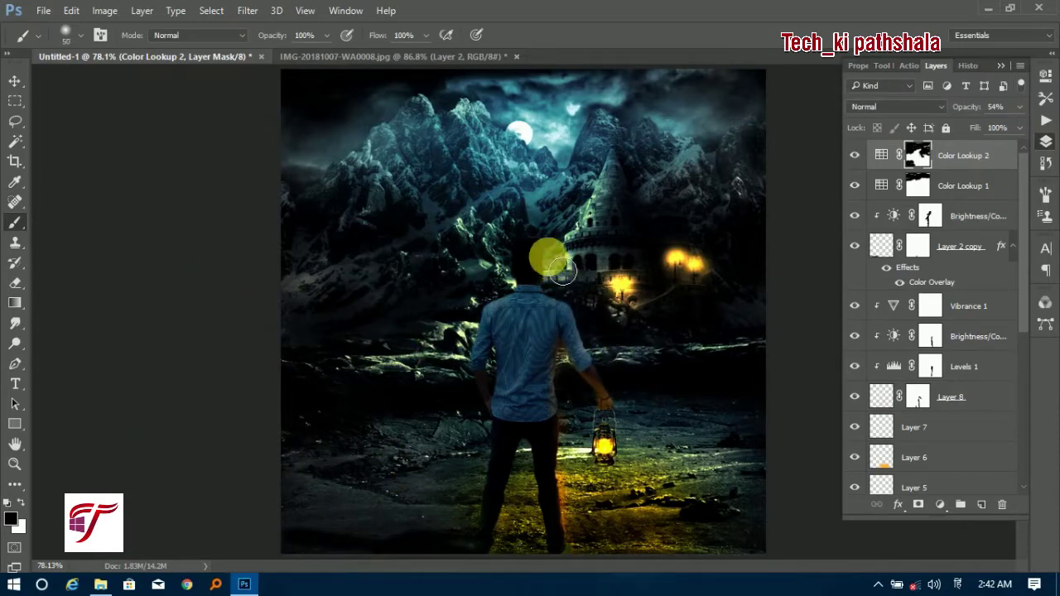
{"action": "mouse_move", "coordinate": [561, 272]}
{"action": "left_mouse_down"}
{"action": "mouse_move", "coordinate": [587, 367]}
{"action": "mouse_move", "coordinate": [580, 417]}
{"action": "mouse_move", "coordinate": [632, 382]}
{"action": "mouse_move", "coordinate": [738, 412]}
{"action": "left_mouse_up"}
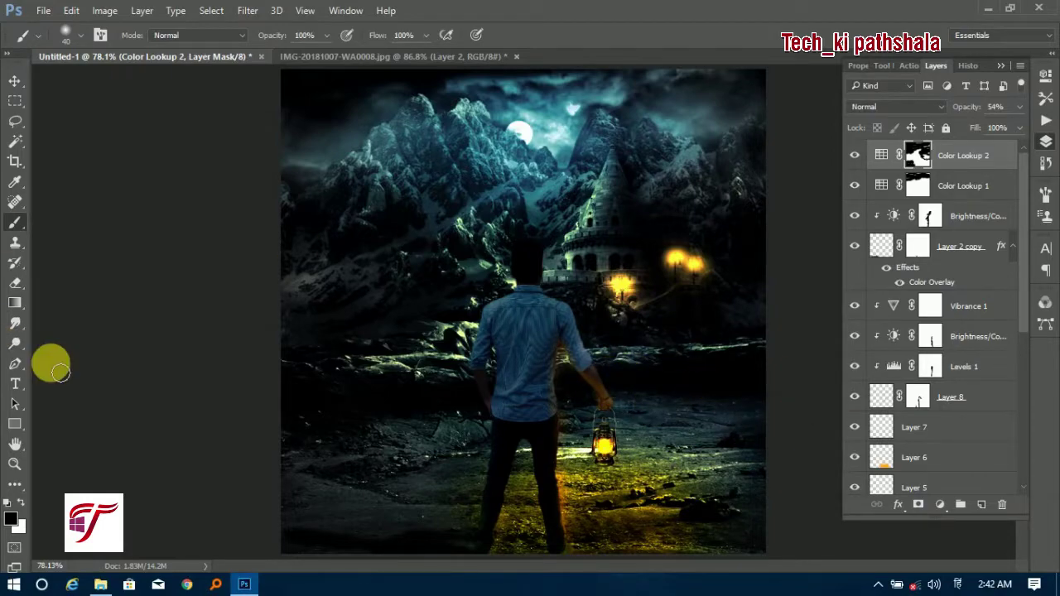
{"action": "left_click", "coordinate": [15, 81]}
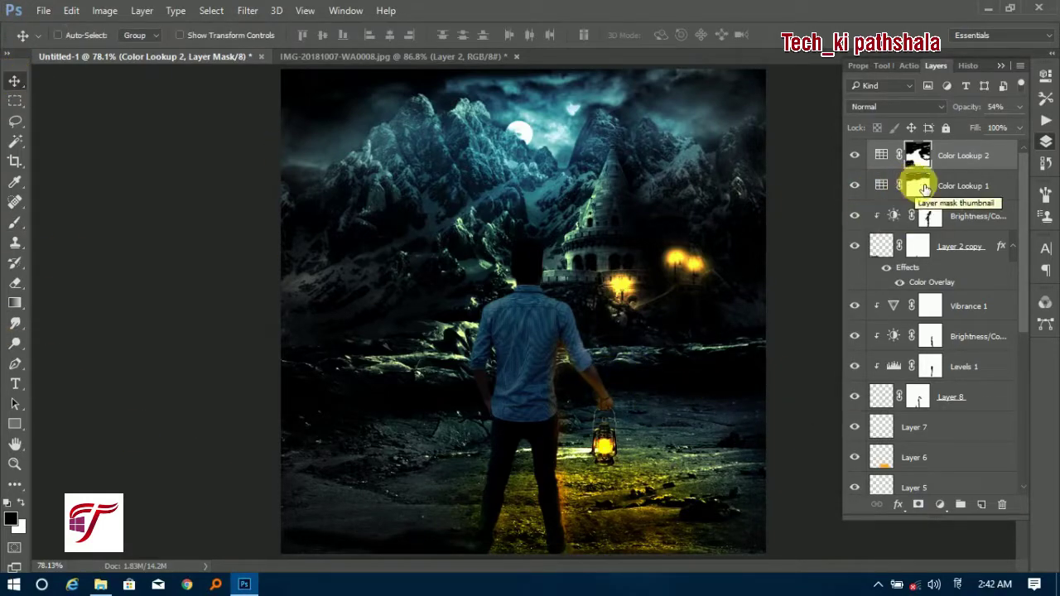
Step: Target Layer 8's mask and reset the colours to black and white
{"action": "key", "text": "b"}
{"action": "key", "text": "v"}
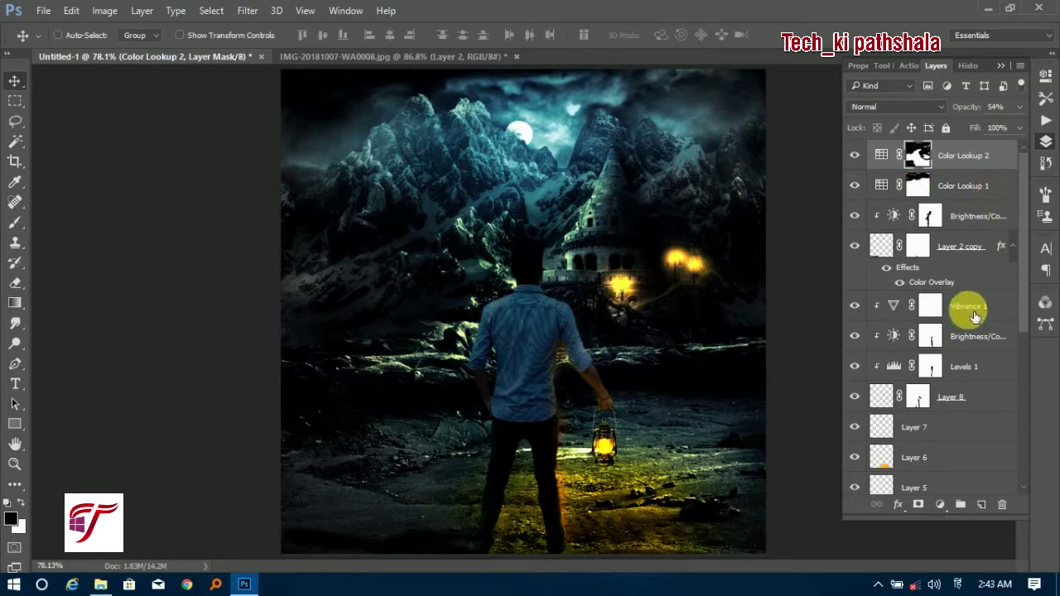
{"action": "key", "text": "Delete"}
{"action": "left_click", "coordinate": [914, 390]}
{"action": "left_click", "coordinate": [917, 367]}
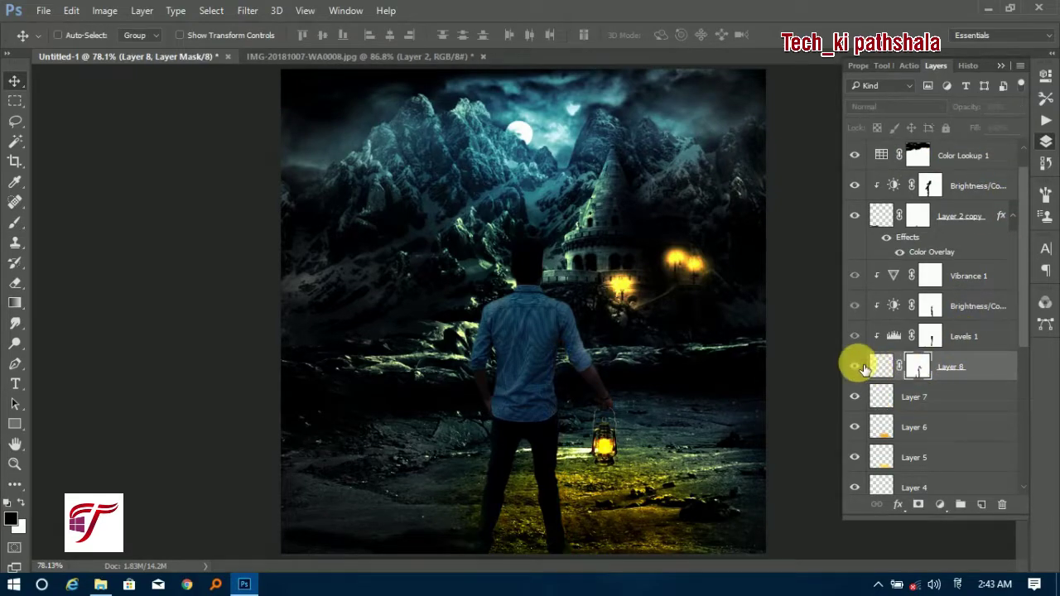
{"action": "key", "text": "d"}
{"action": "key", "text": "b"}
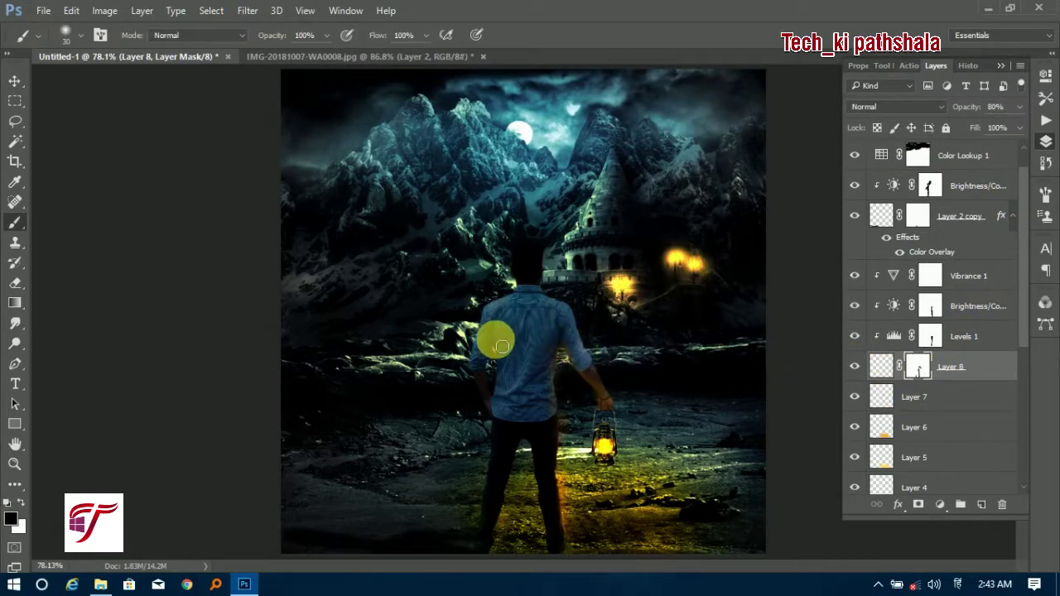
{"action": "left_click", "coordinate": [13, 83]}
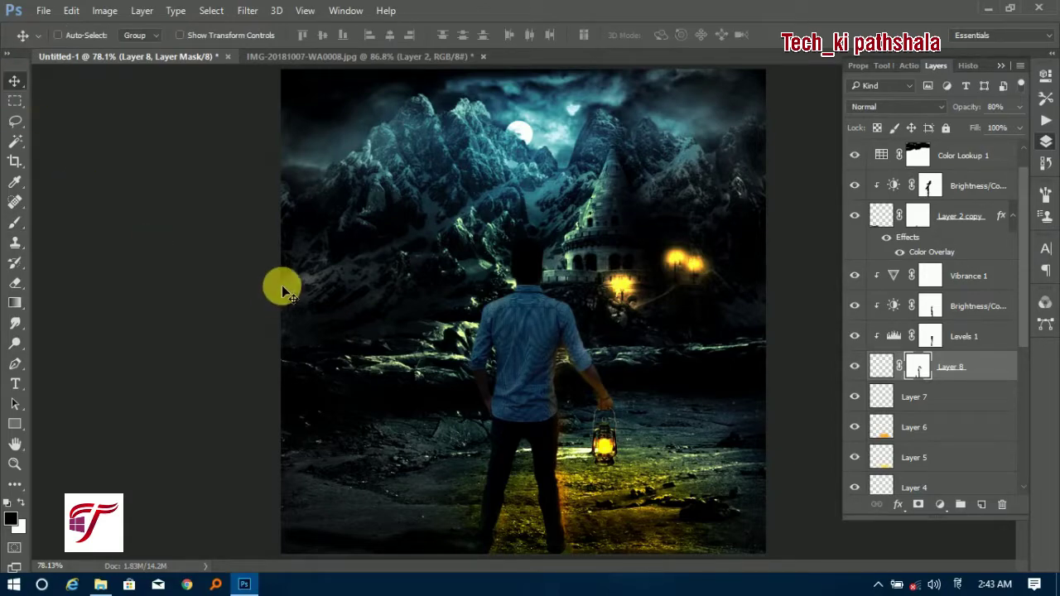
Step: Adjust Layer 7's opacity and move Layer 6 above Layer 7
{"action": "left_click", "coordinate": [914, 401]}
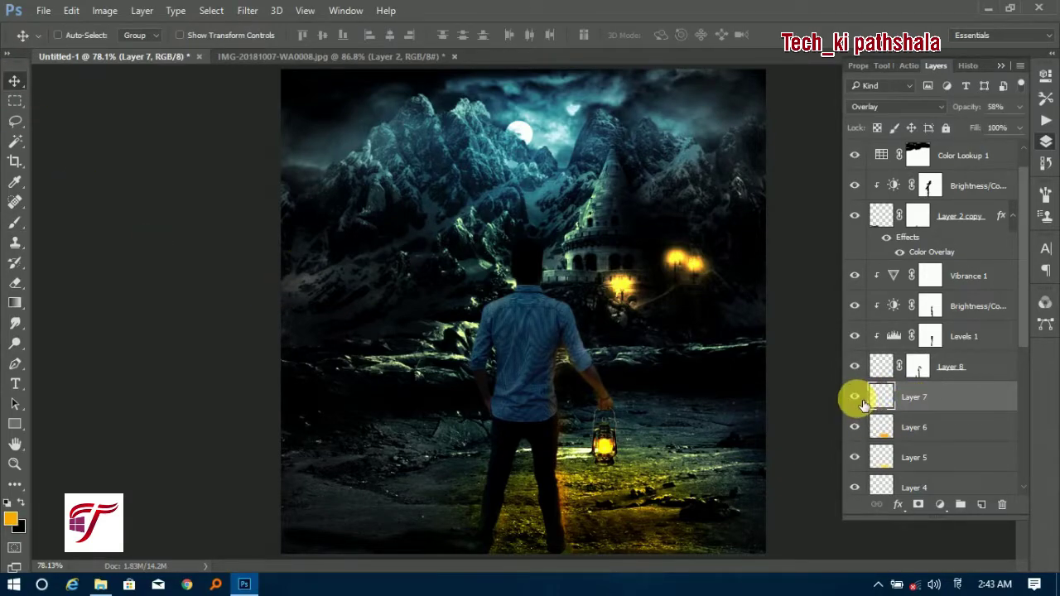
{"action": "left_click", "coordinate": [1019, 107]}
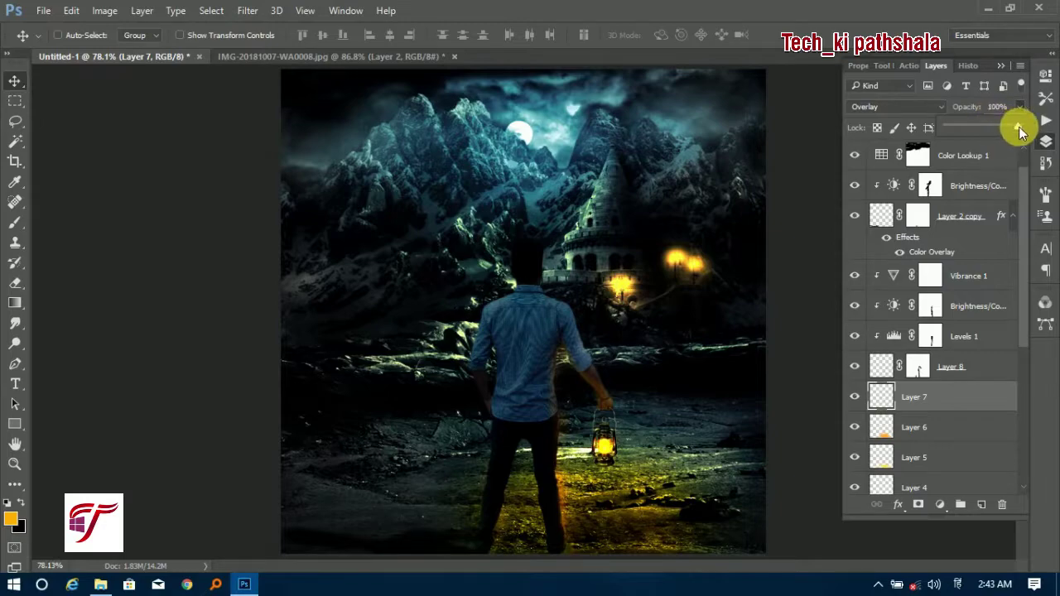
{"action": "left_click", "coordinate": [944, 432]}
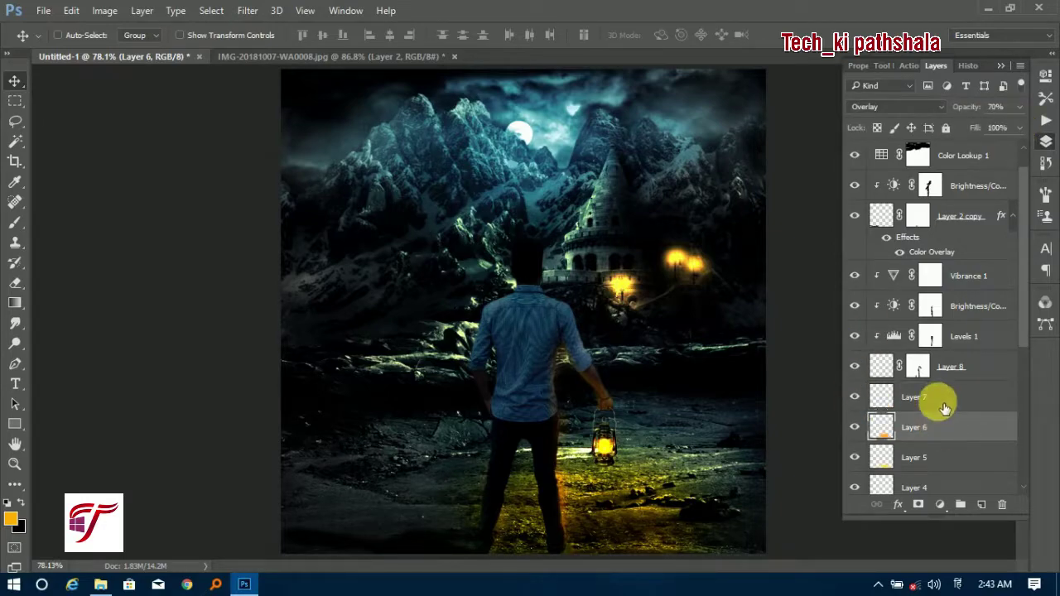
{"action": "left_click_drag", "start_coordinate": [944, 407], "coordinate": [856, 387]}
Step: Transform the Layer 6 glow into a wider, flatter patch along the ground
{"action": "key", "text": "ctrl+t"}
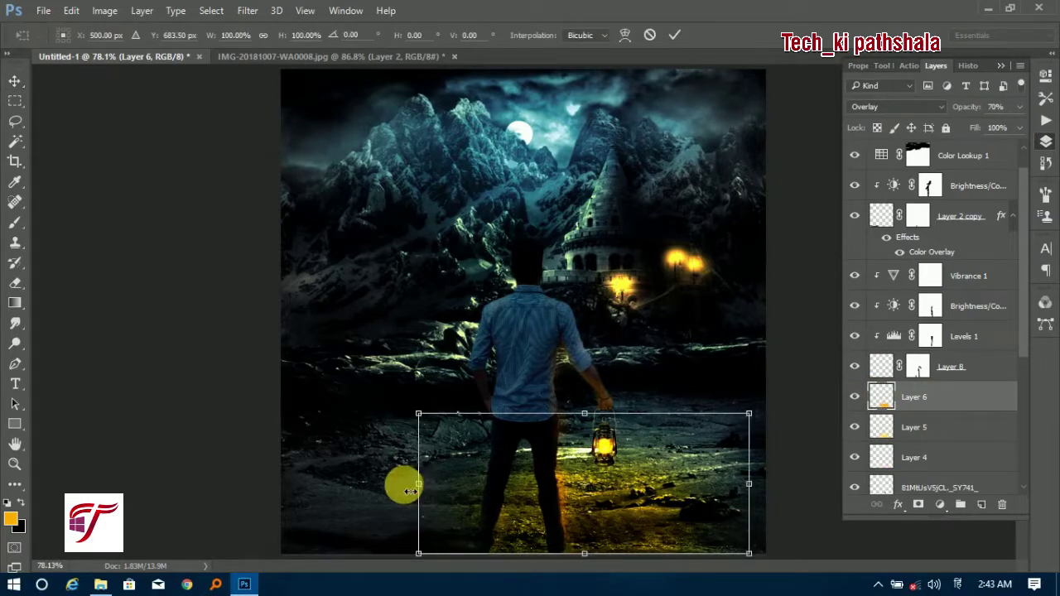
{"action": "left_click_drag", "start_coordinate": [414, 484], "coordinate": [358, 473]}
{"action": "mouse_move", "coordinate": [553, 411]}
{"action": "left_mouse_down"}
{"action": "mouse_move", "coordinate": [570, 354]}
{"action": "mouse_move", "coordinate": [549, 42]}
{"action": "mouse_move", "coordinate": [541, 220]}
{"action": "mouse_move", "coordinate": [564, 467]}
{"action": "left_mouse_up"}
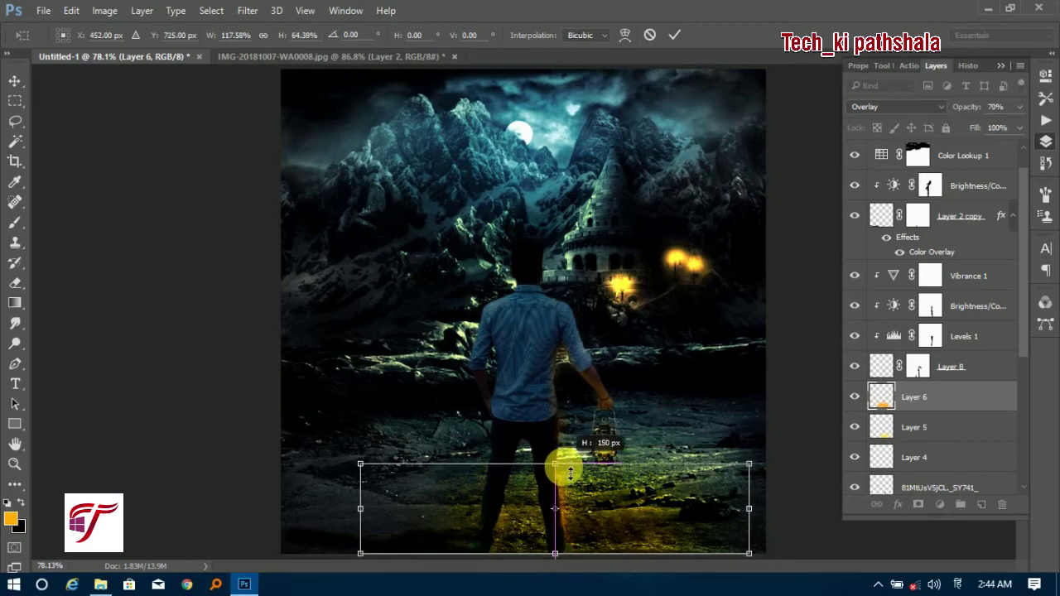
{"action": "left_click_drag", "start_coordinate": [361, 509], "coordinate": [394, 509]}
{"action": "left_click_drag", "start_coordinate": [748, 508], "coordinate": [717, 514]}
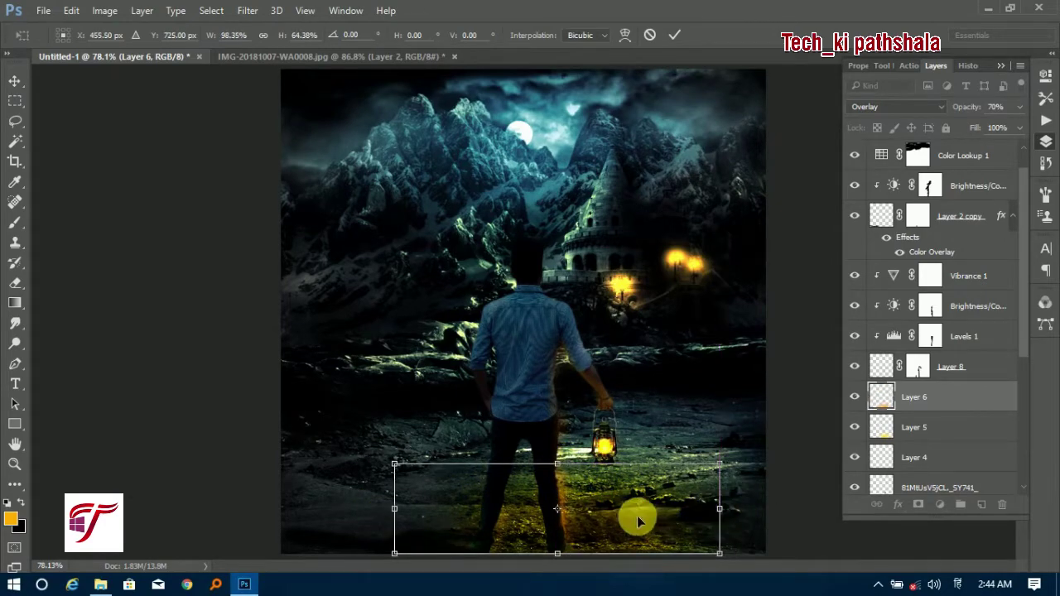
{"action": "key", "text": "Return"}
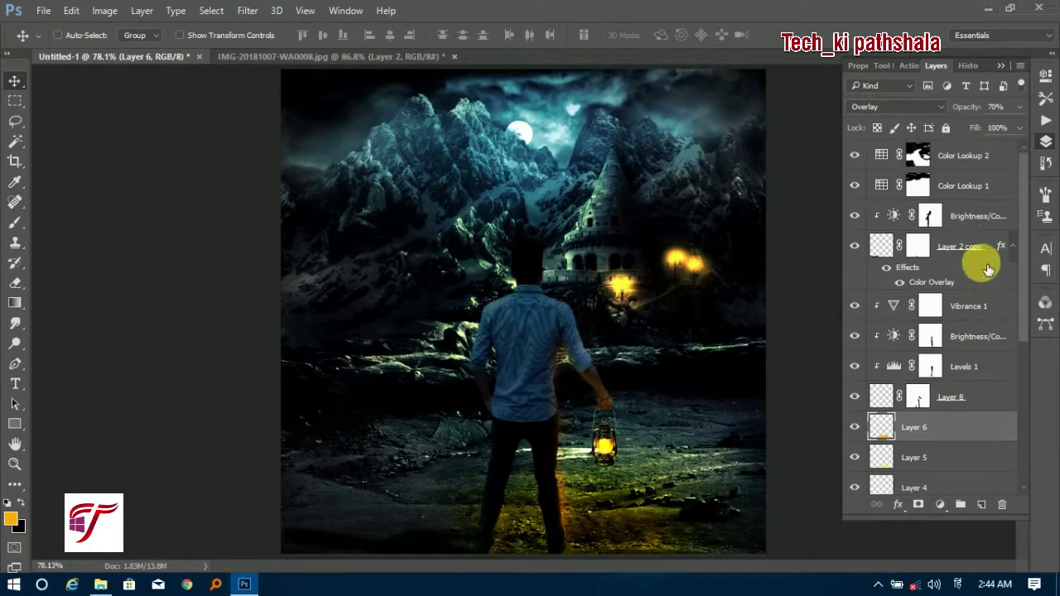
{"action": "left_click", "coordinate": [982, 158]}
Step: Stamp all visible layers into Layer 9 and group the layers beneath it as Group 1
{"action": "key", "text": "ctrl+alt+shift+e"}
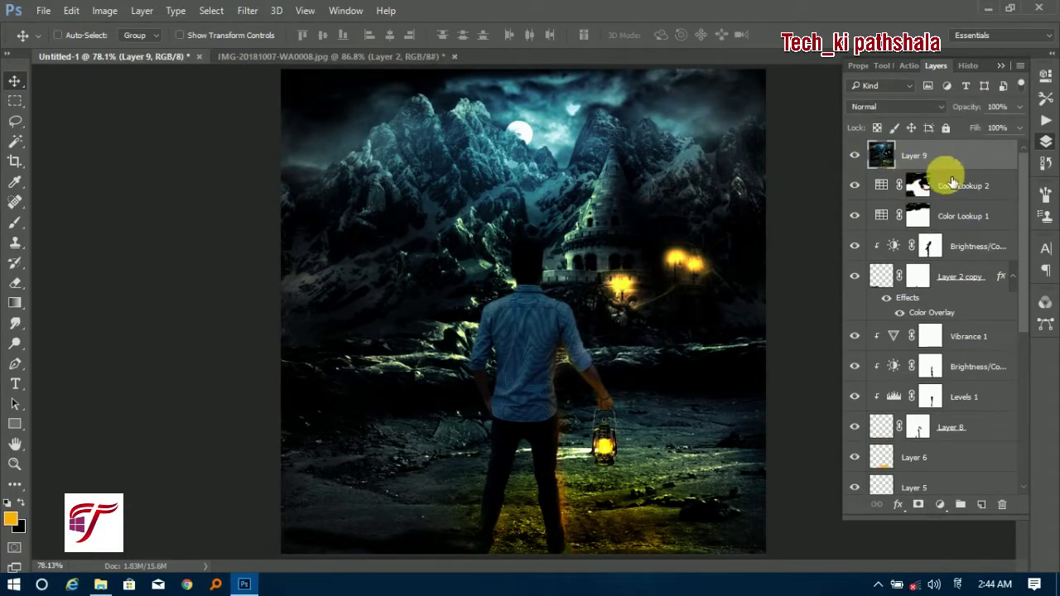
{"action": "left_click", "coordinate": [952, 182]}
{"action": "scroll", "coordinate": [958, 331], "scroll_direction": "down", "scroll_amount": 5}
{"action": "left_click", "coordinate": [946, 407], "text": "shift"}
{"action": "key", "text": "ctrl+g"}
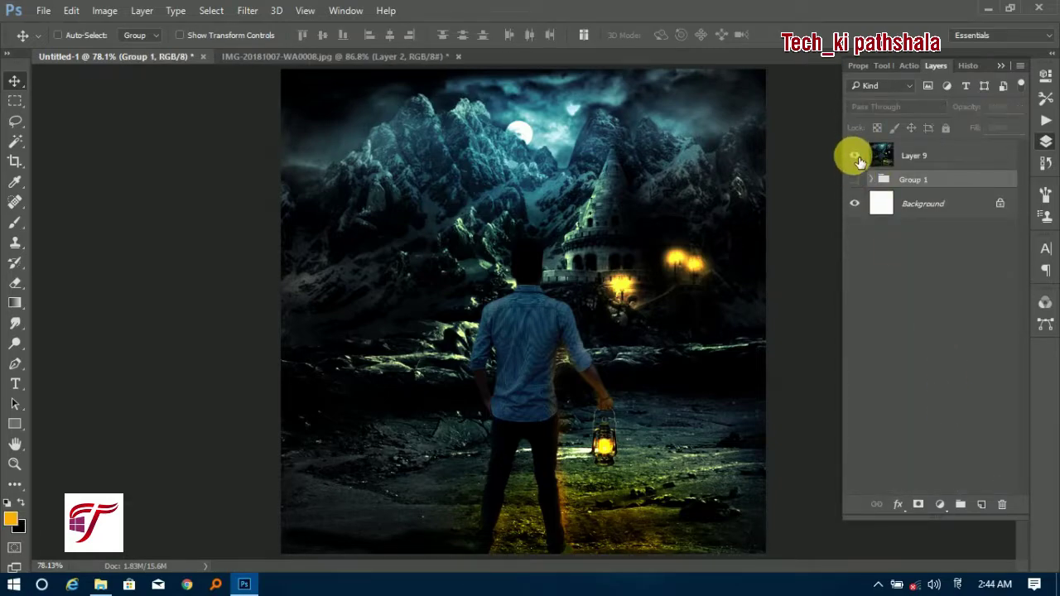
Step: Apply Camera Raw to Layer 9: temperature -8, exposure +0.75, contrast +17, lower highlights, shadows, whites, blacks
{"action": "left_click", "coordinate": [938, 161]}
{"action": "left_click", "coordinate": [248, 10]}
{"action": "left_click", "coordinate": [286, 101]}
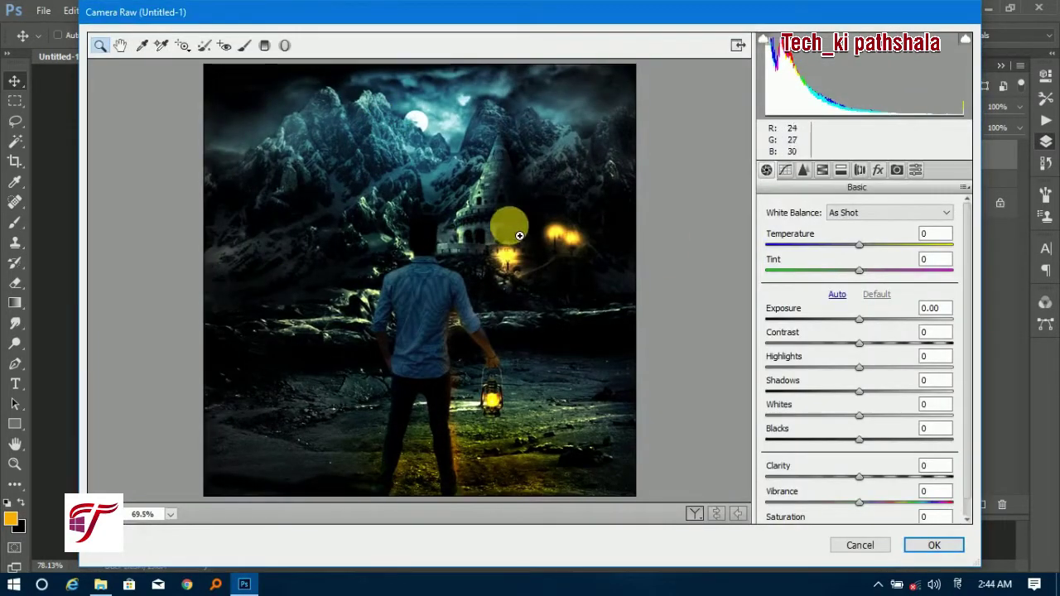
{"action": "left_click_drag", "start_coordinate": [859, 245], "coordinate": [851, 245]}
{"action": "left_click_drag", "start_coordinate": [859, 319], "coordinate": [873, 318]}
{"action": "mouse_move", "coordinate": [859, 343]}
{"action": "left_mouse_down"}
{"action": "mouse_move", "coordinate": [876, 344]}
{"action": "mouse_move", "coordinate": [841, 367]}
{"action": "left_mouse_up"}
{"action": "mouse_move", "coordinate": [859, 391]}
{"action": "left_mouse_down"}
{"action": "mouse_move", "coordinate": [835, 391]}
{"action": "mouse_move", "coordinate": [828, 415]}
{"action": "left_mouse_up"}
{"action": "left_click_drag", "start_coordinate": [859, 439], "coordinate": [834, 440]}
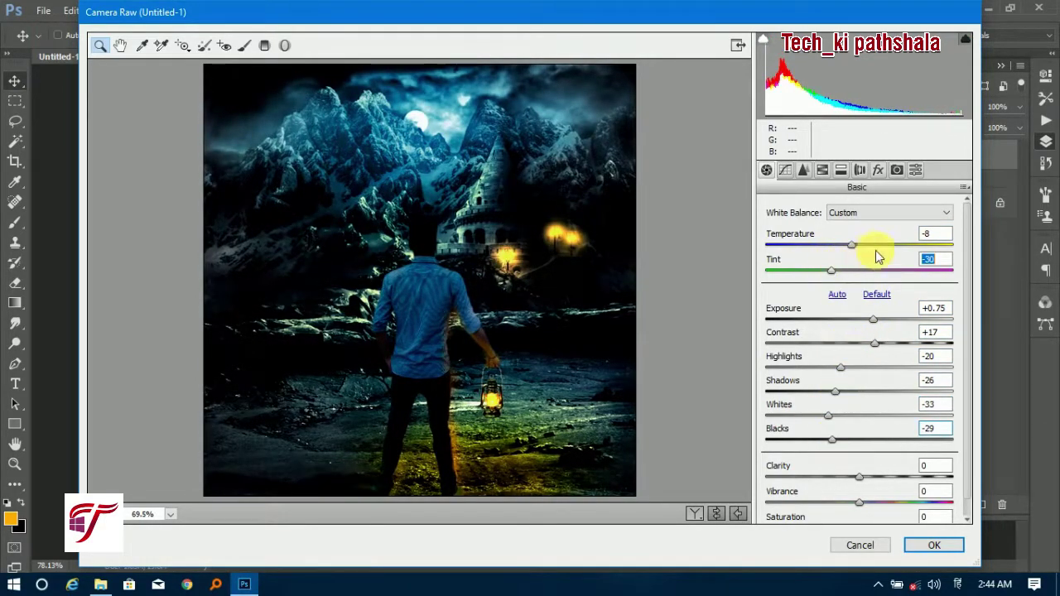
Step: Refine Camera Raw to temperature +2, tint +3, exposure +2.55, shadows -46, whites +27
{"action": "mouse_move", "coordinate": [851, 245]}
{"action": "left_mouse_down"}
{"action": "mouse_move", "coordinate": [899, 245]}
{"action": "mouse_move", "coordinate": [860, 245]}
{"action": "left_mouse_up"}
{"action": "left_click_drag", "start_coordinate": [872, 270], "coordinate": [862, 270]}
{"action": "left_click_drag", "start_coordinate": [872, 319], "coordinate": [906, 319]}
{"action": "left_click_drag", "start_coordinate": [875, 343], "coordinate": [838, 343]}
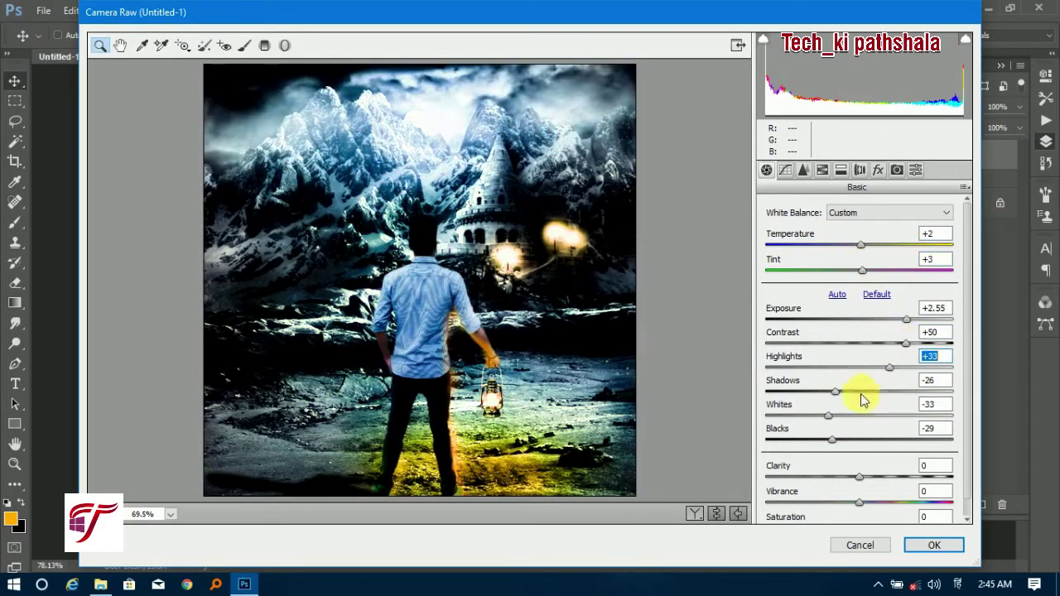
{"action": "mouse_move", "coordinate": [835, 390]}
{"action": "left_mouse_down"}
{"action": "mouse_move", "coordinate": [816, 391]}
{"action": "mouse_move", "coordinate": [885, 414]}
{"action": "mouse_move", "coordinate": [852, 440]}
{"action": "left_mouse_up"}
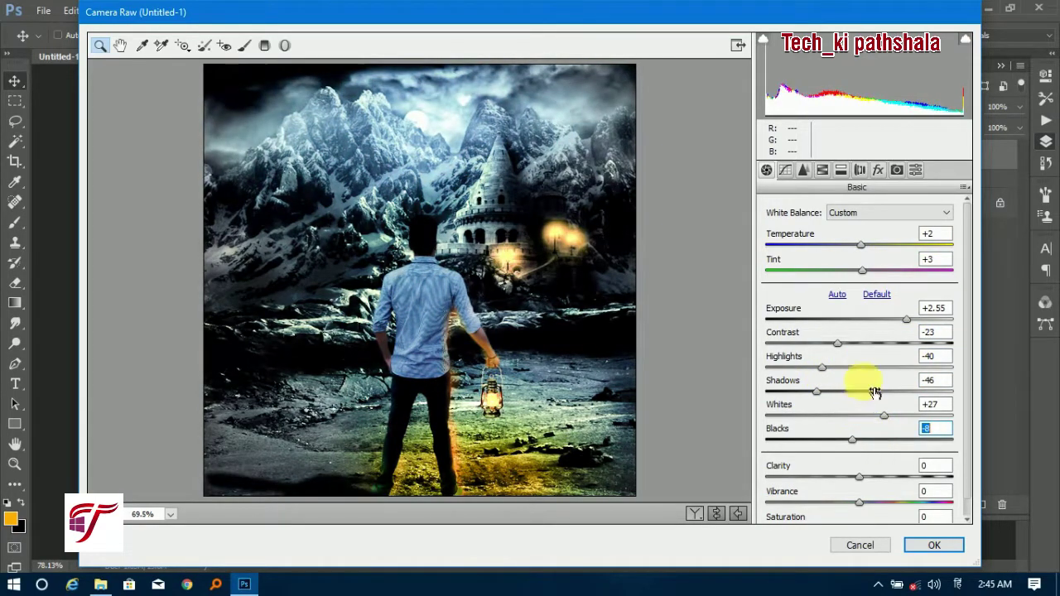